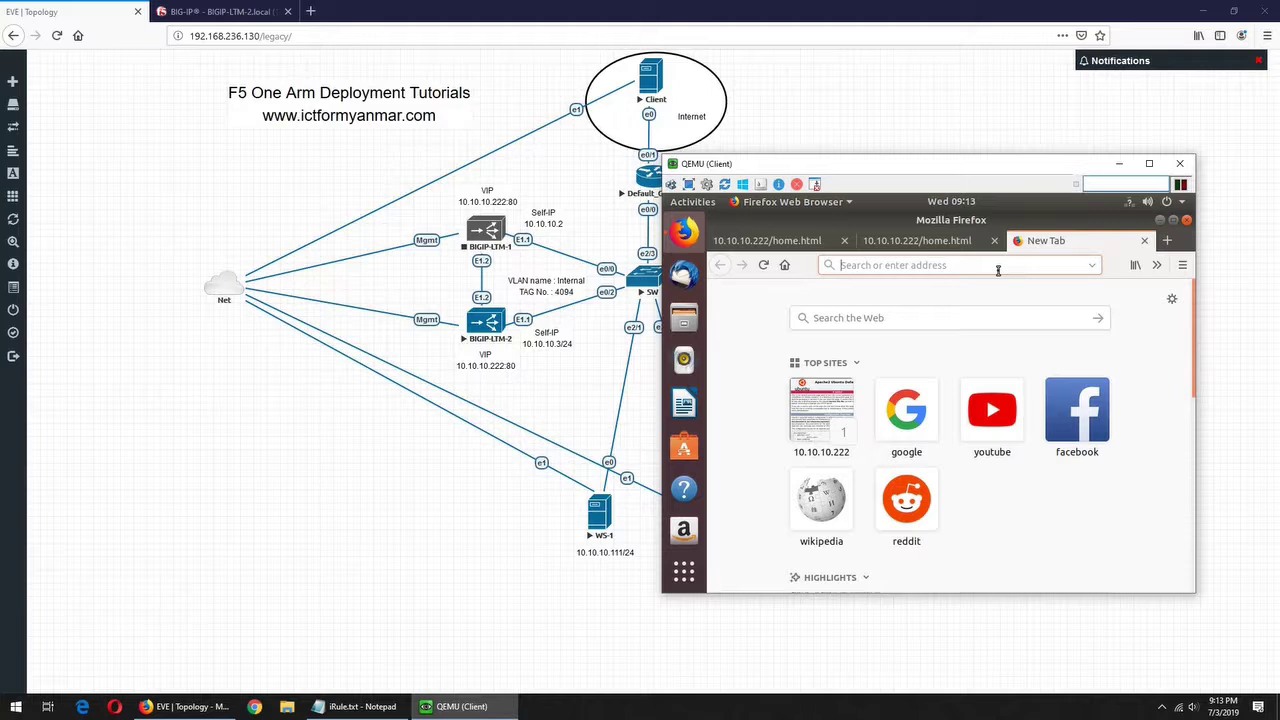
- Close the two leftover home.html tabs and return to the BIG-IP login page
click(994, 240)
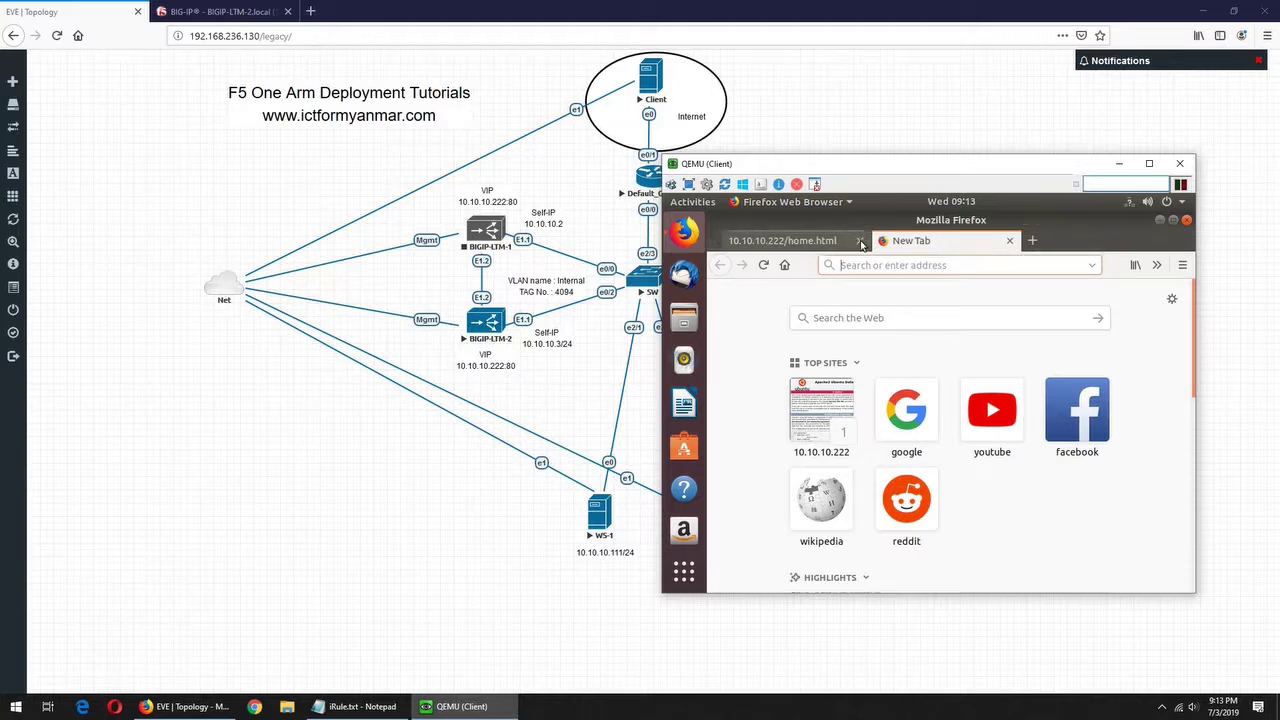
click(844, 240)
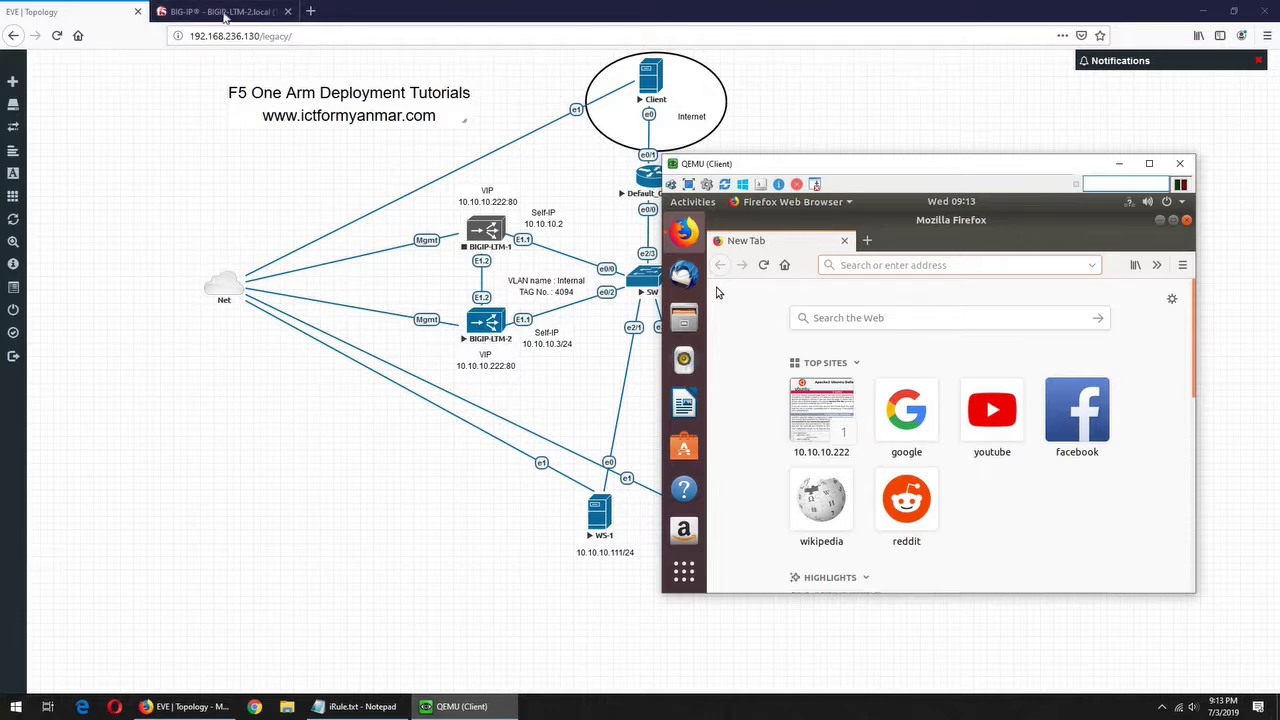
click(225, 16)
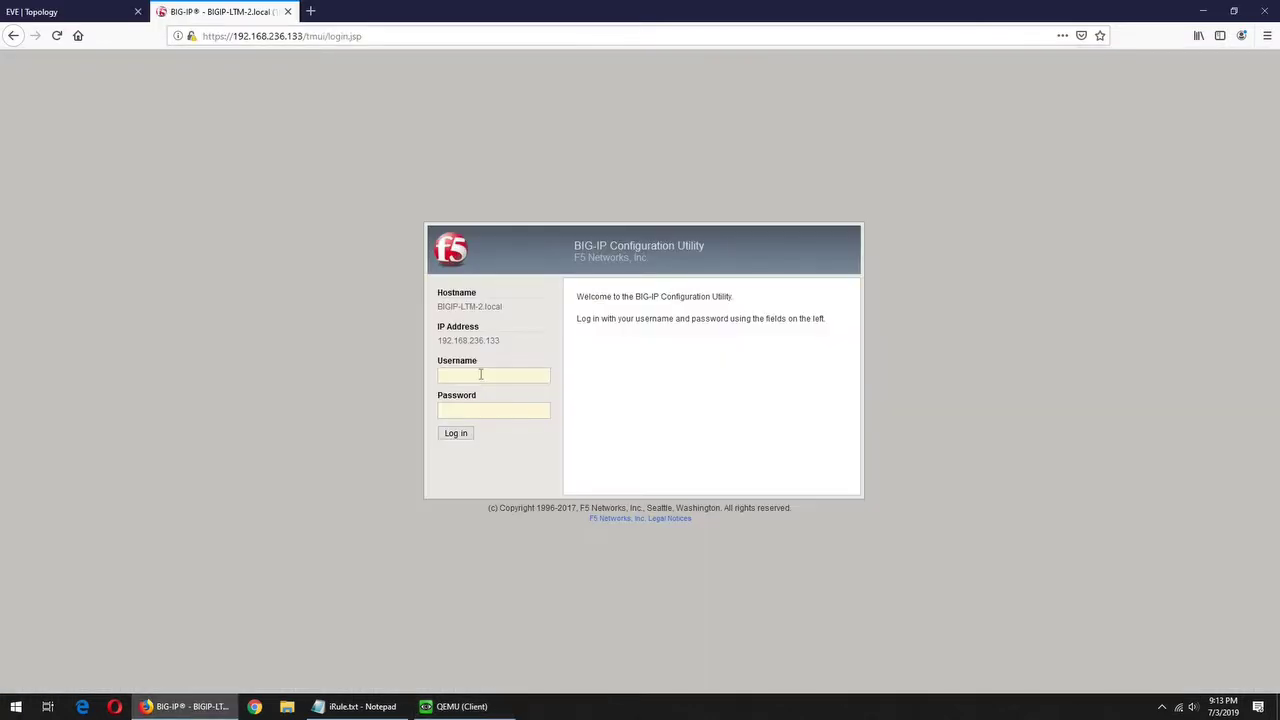
- Log in as admin with the administrator password, declining Firefox's save-login prompt
click(480, 374)
text(admin)
key(Tab)
text(admin)
key(Return)
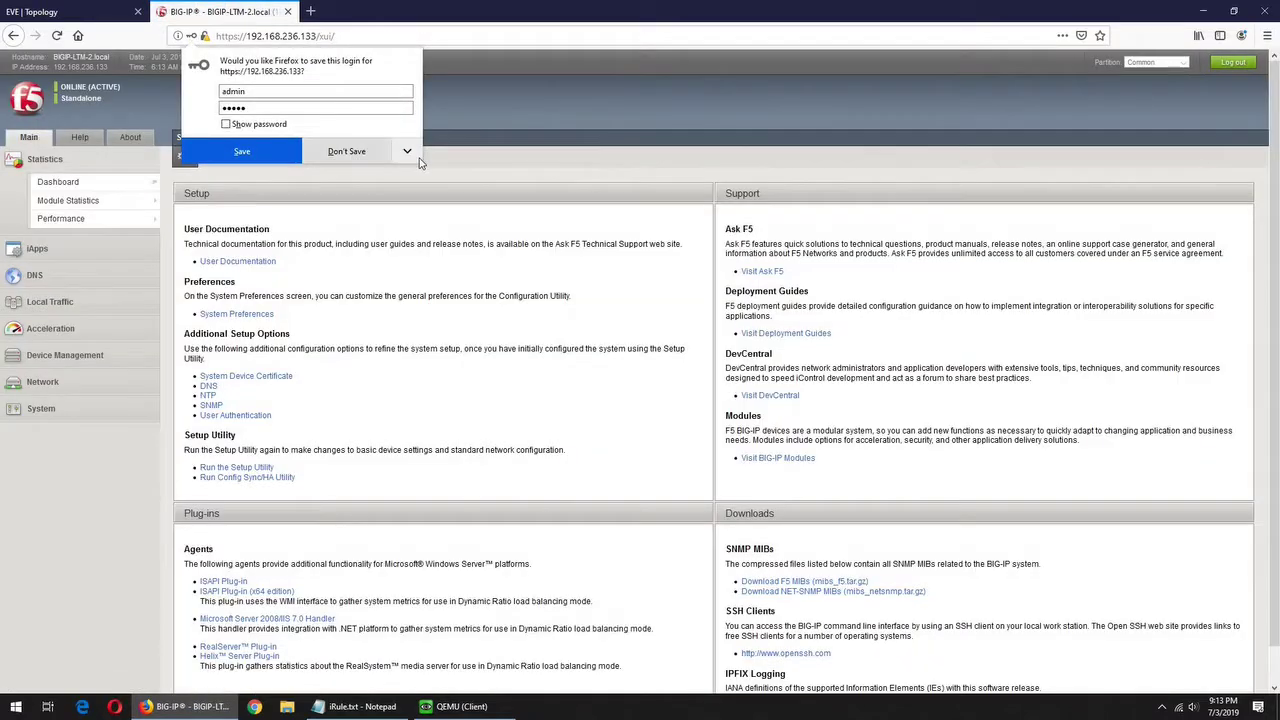
click(420, 163)
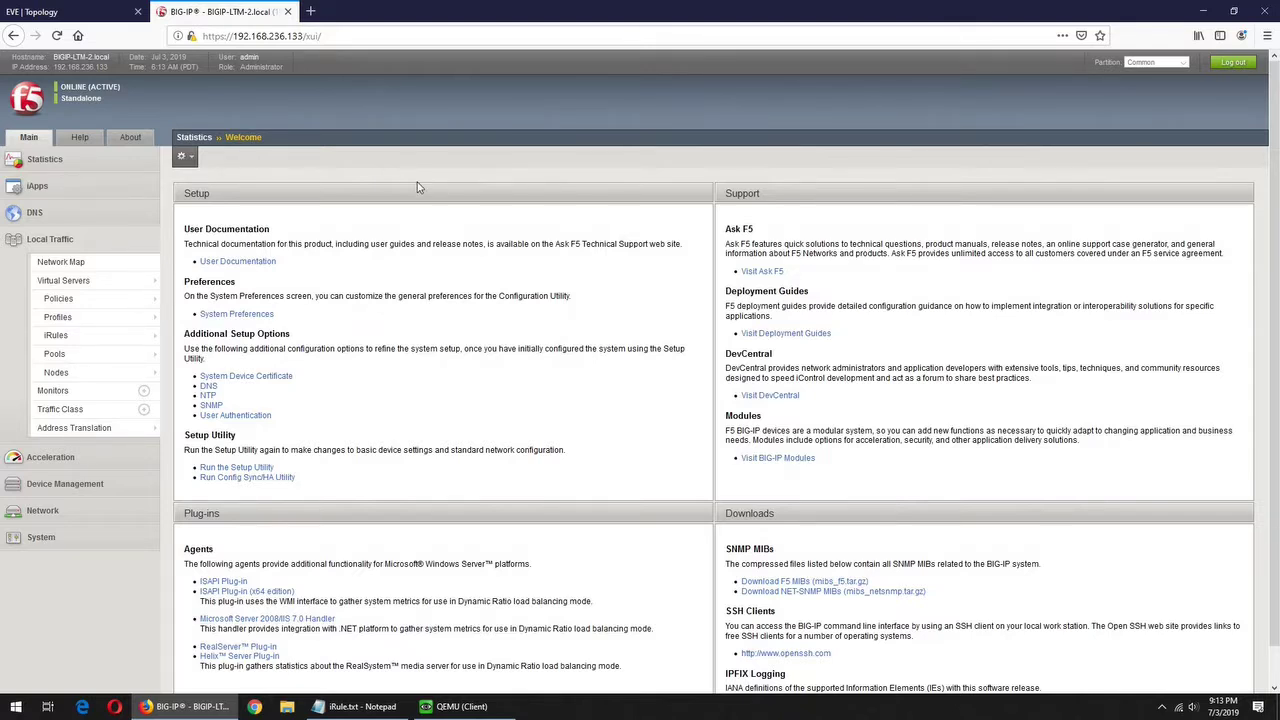
mouse_move(67, 338)
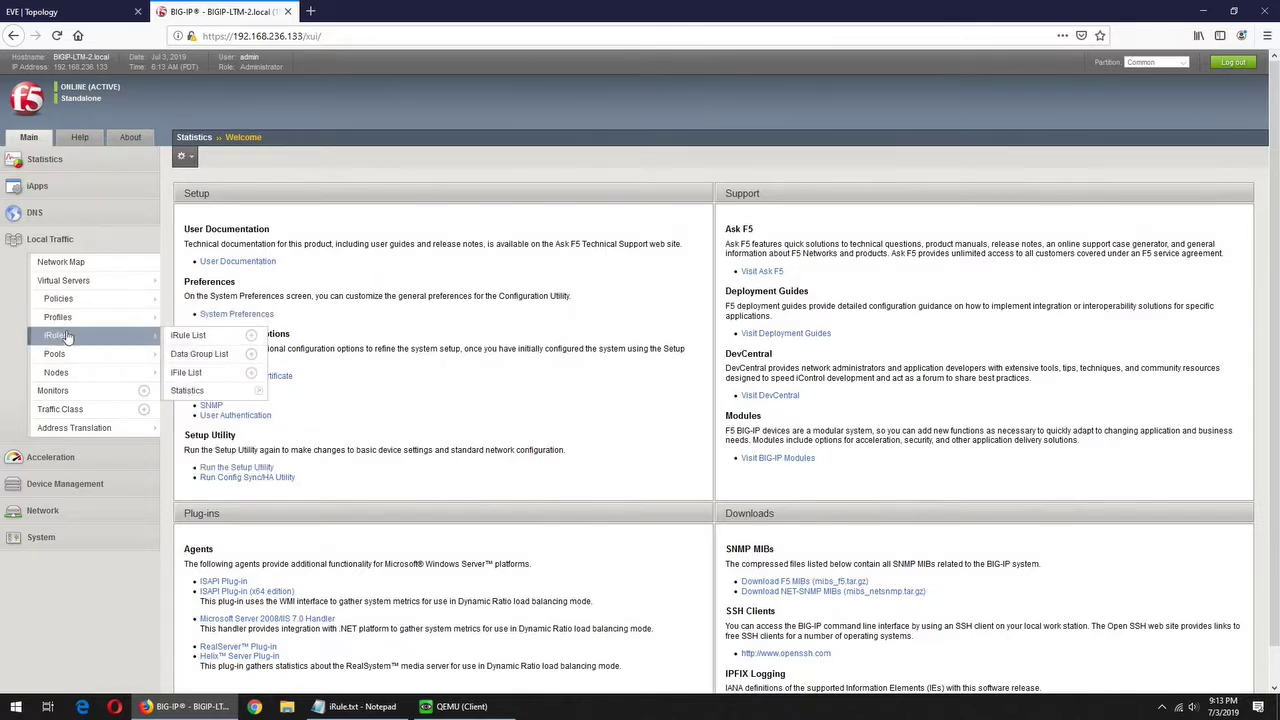
click(188, 336)
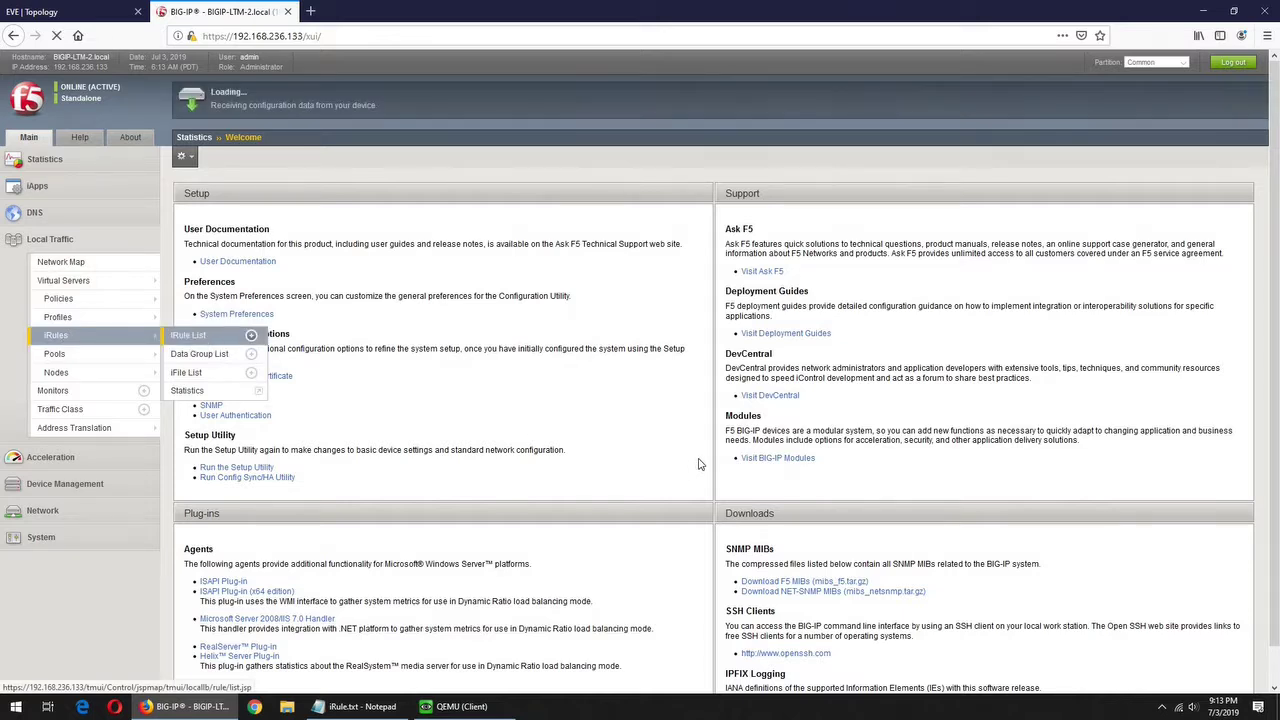
click(290, 195)
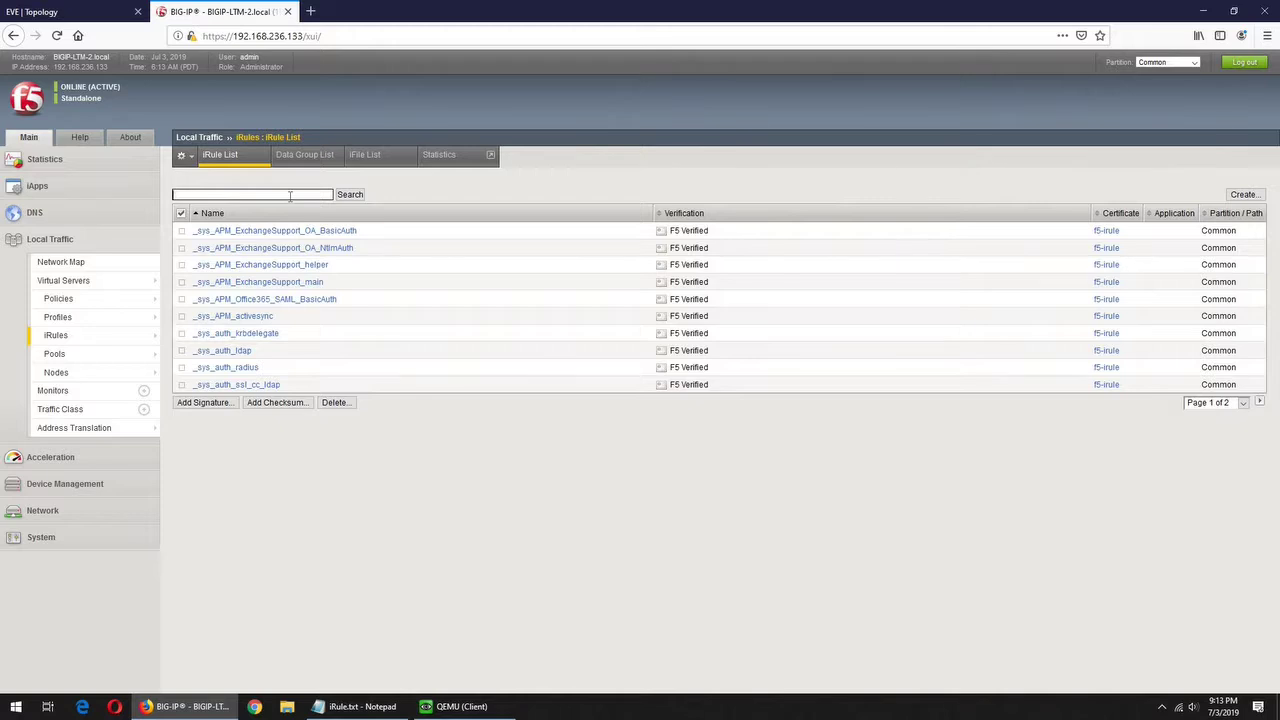
text(redirect)
key(Return)
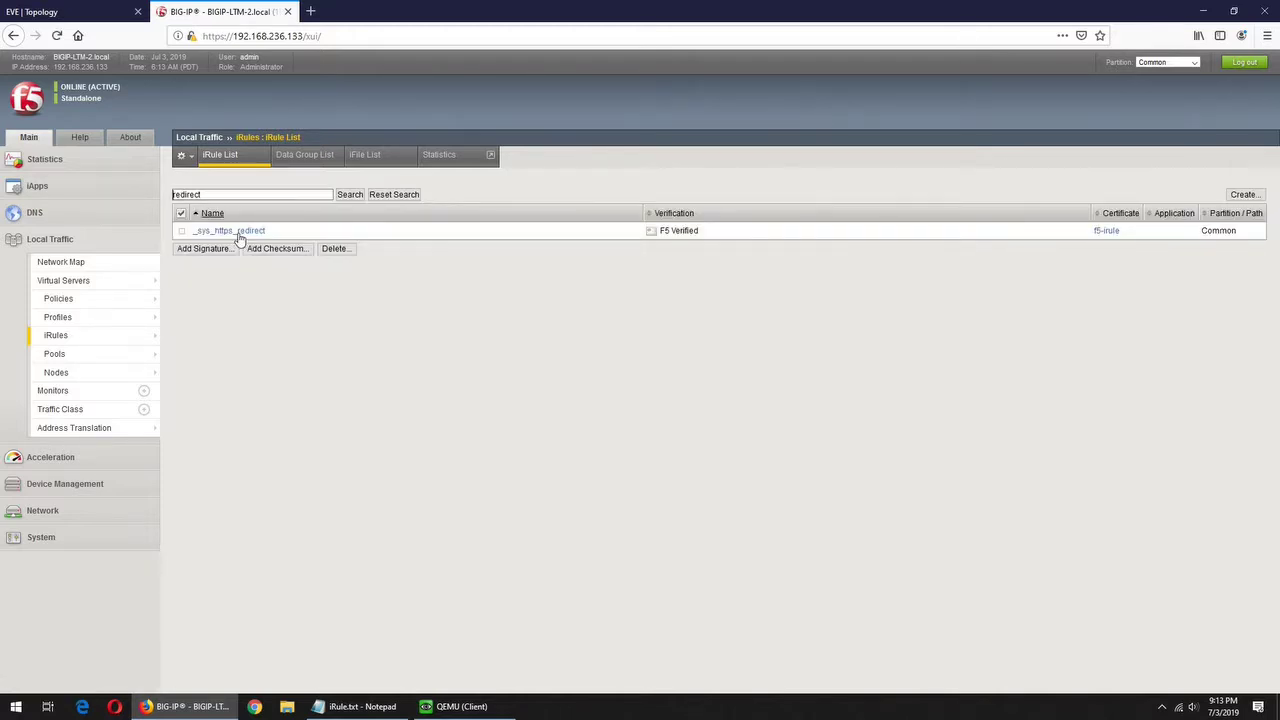
click(236, 231)
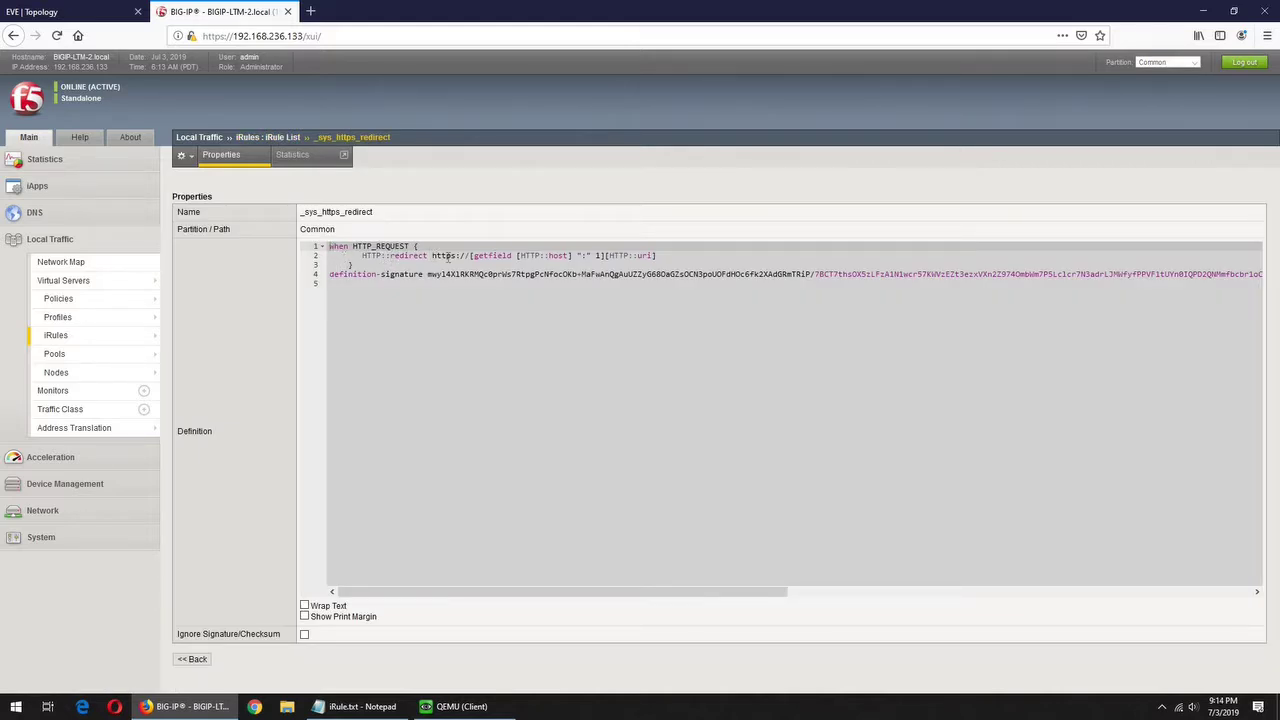
drag(432, 256, 659, 255)
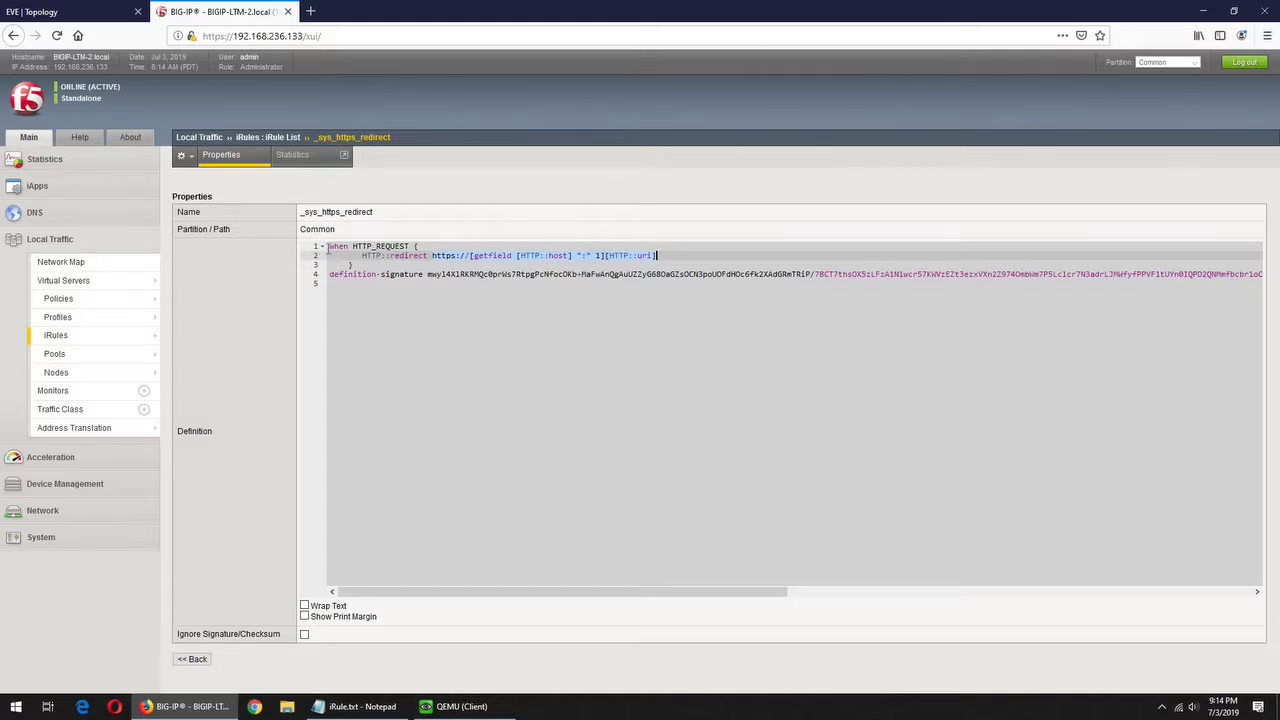
- Launch the HTTP Header Live extension in the client's Firefox and move its window aside
click(455, 710)
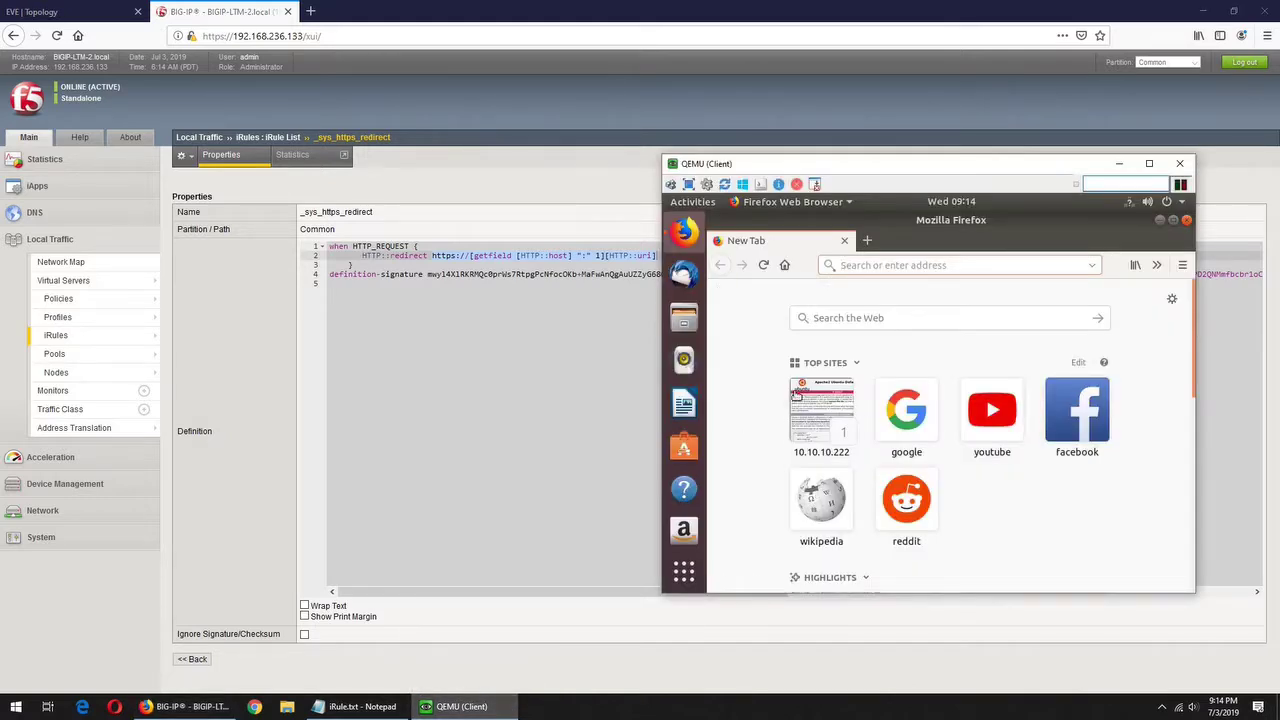
click(1157, 266)
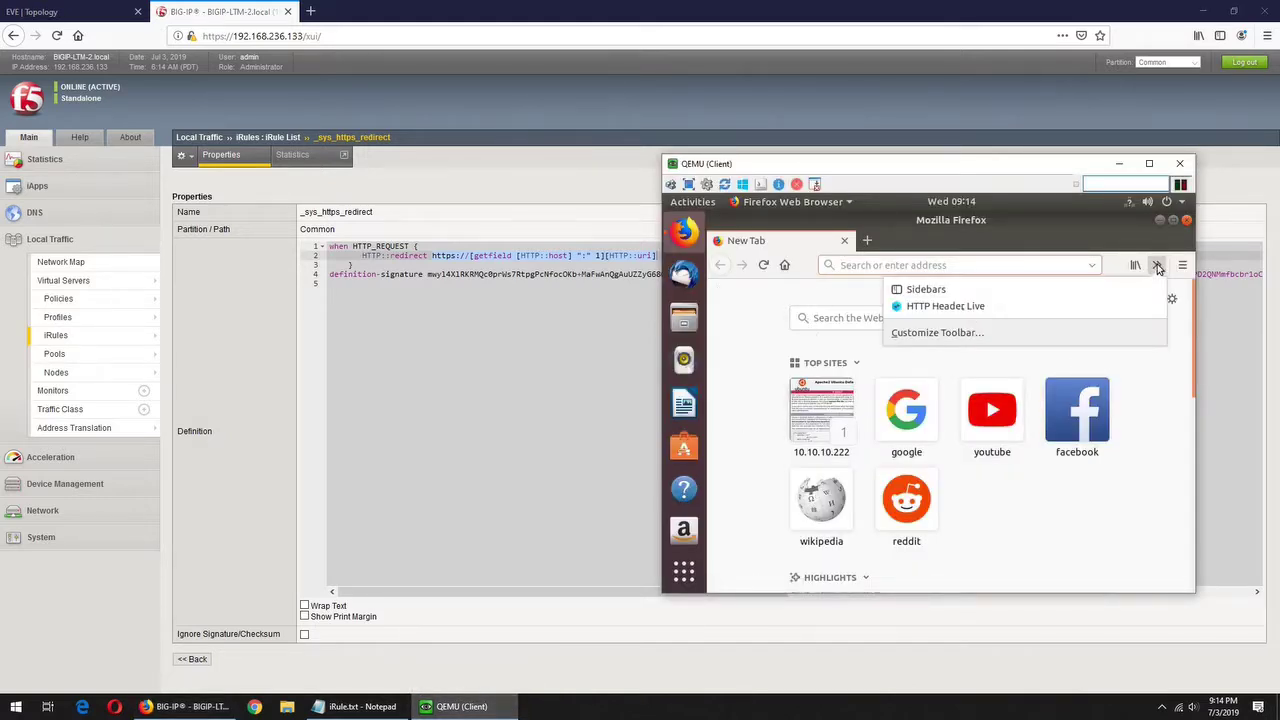
click(962, 306)
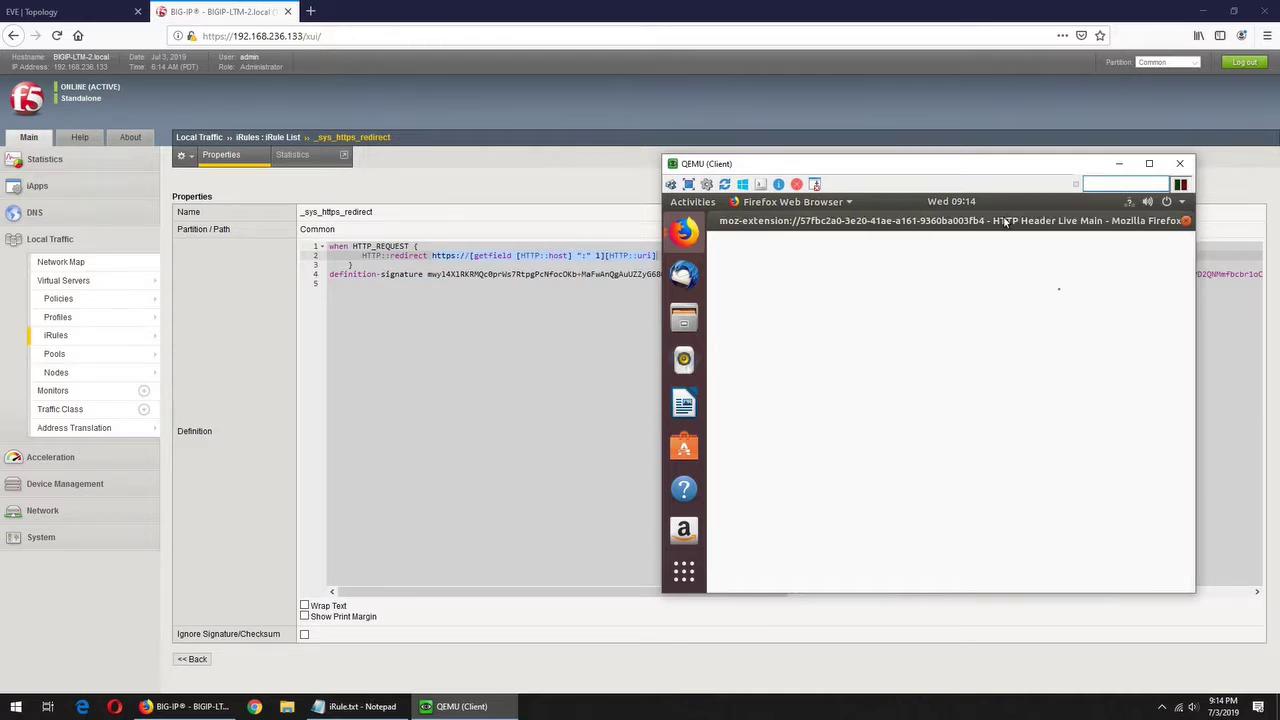
drag(1016, 222, 1060, 290)
drag(762, 291, 766, 345)
click(853, 263)
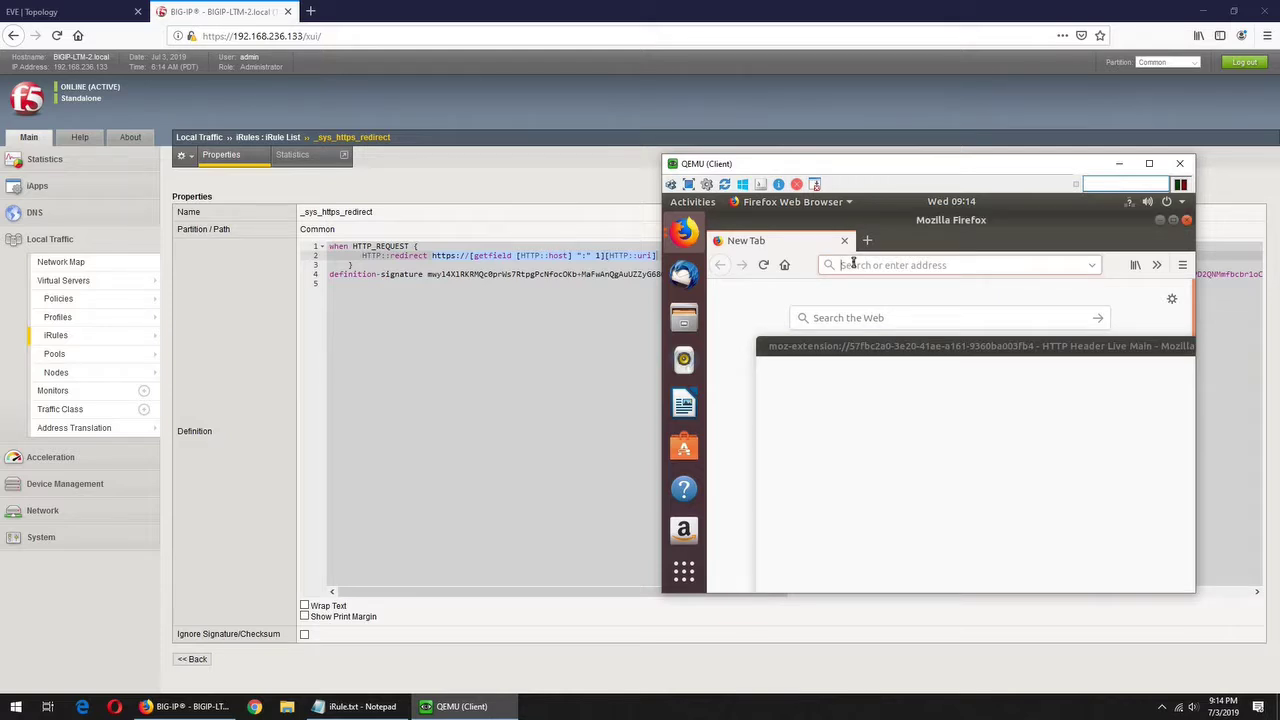
text(https://)
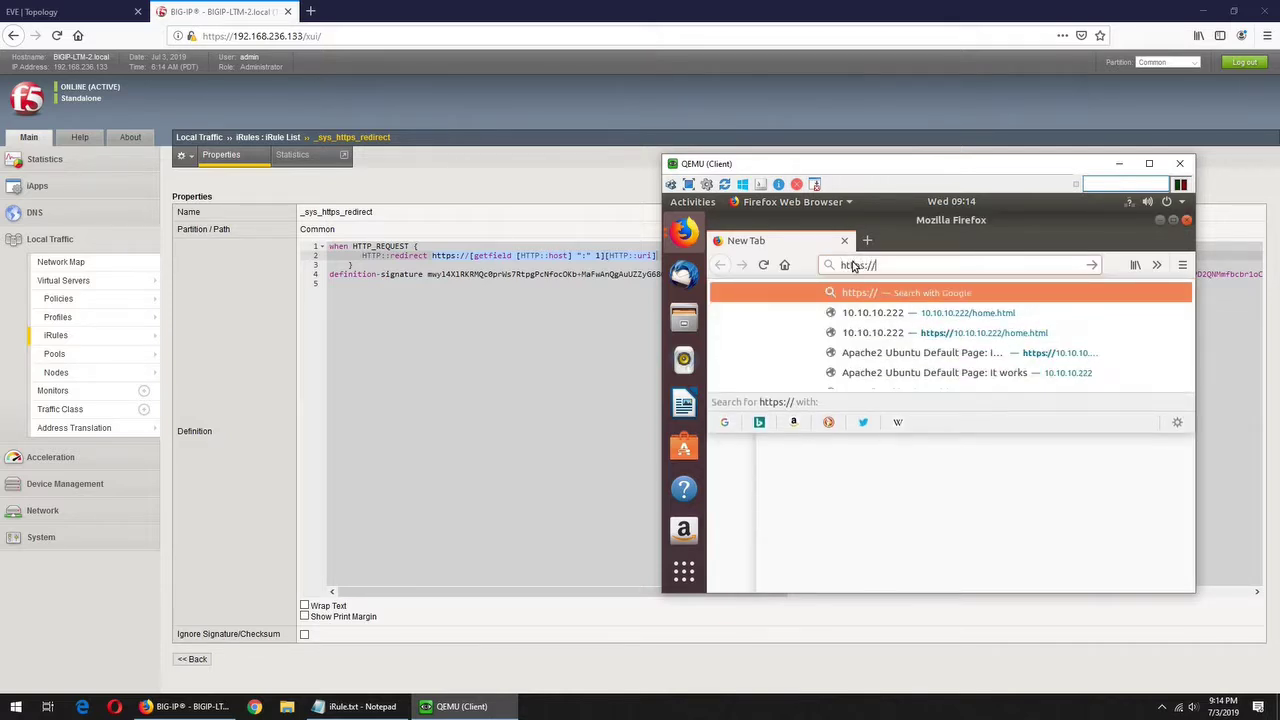
text(10.10.10.)
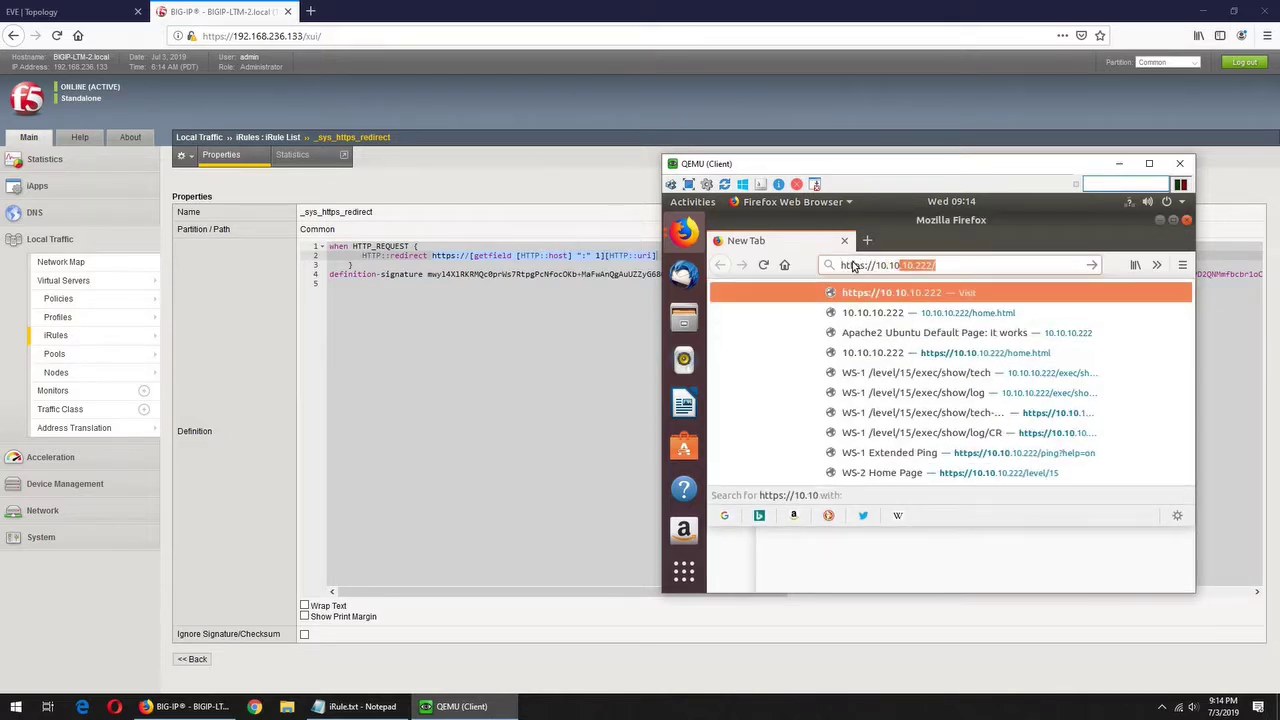
text(222/home)
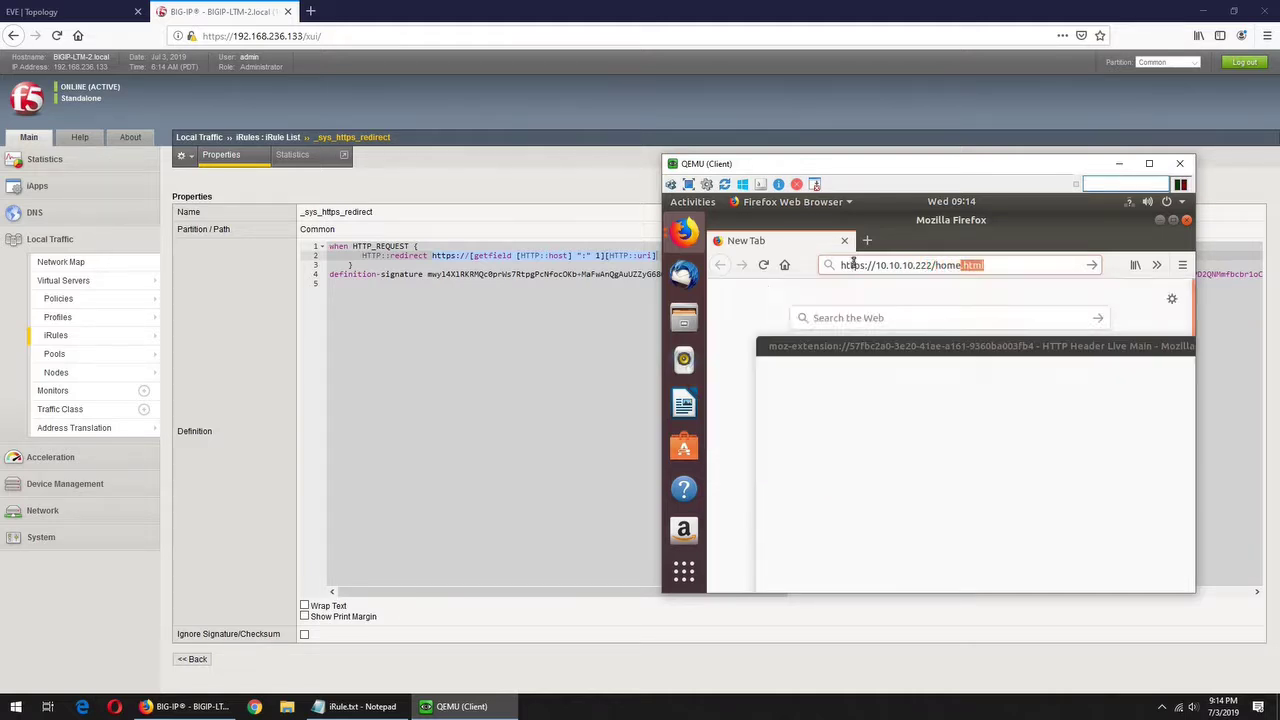
key(Return)
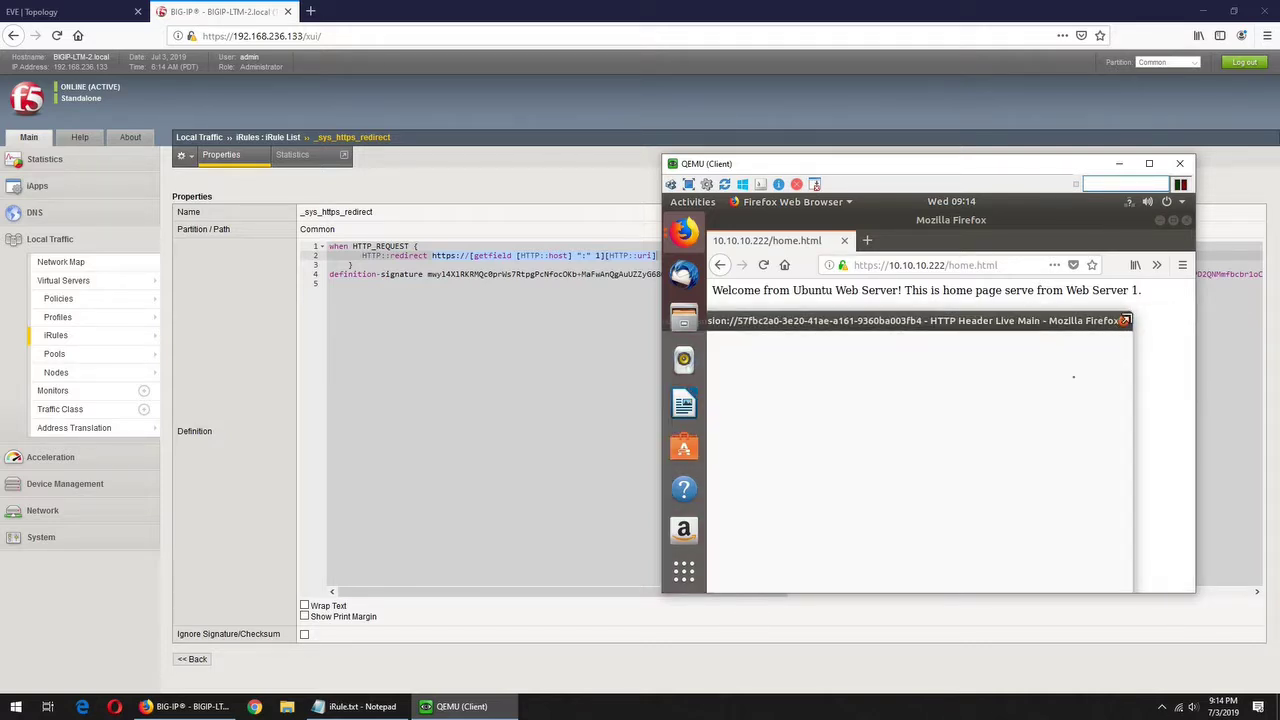
- Rearrange the client VM and header capture windows, selecting the Host header line
drag(1073, 327, 978, 382)
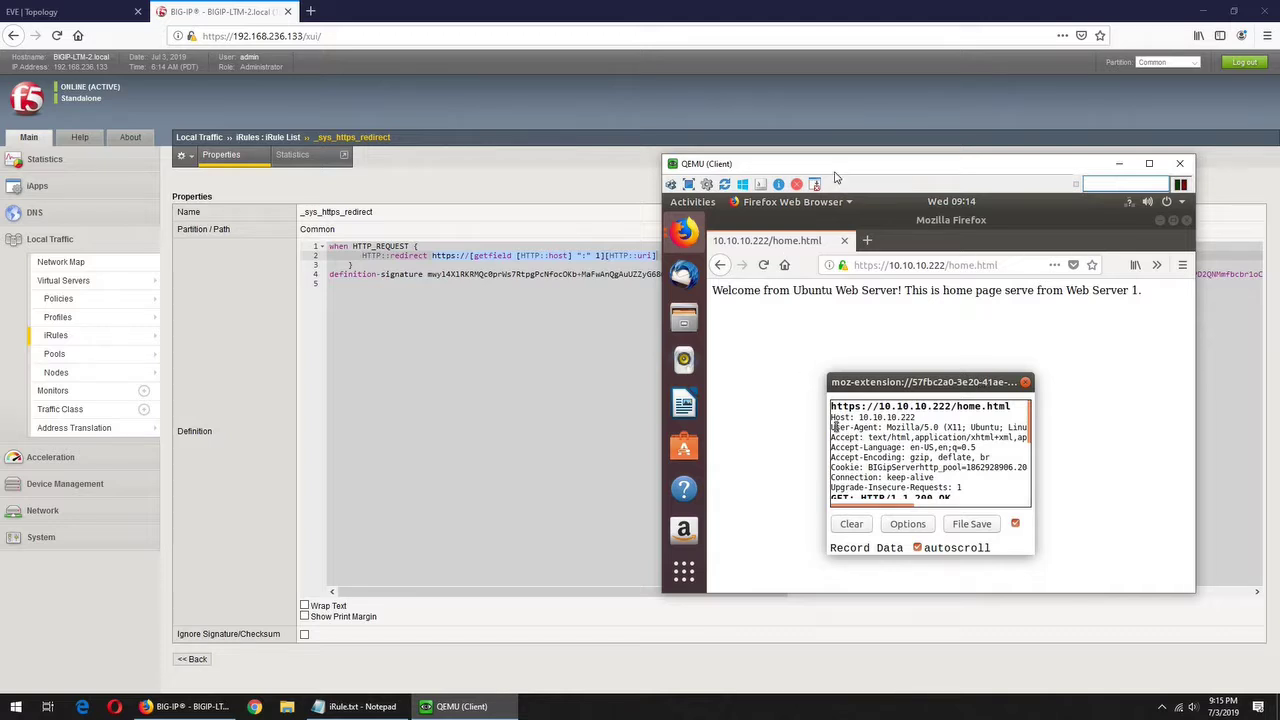
drag(808, 200, 849, 310)
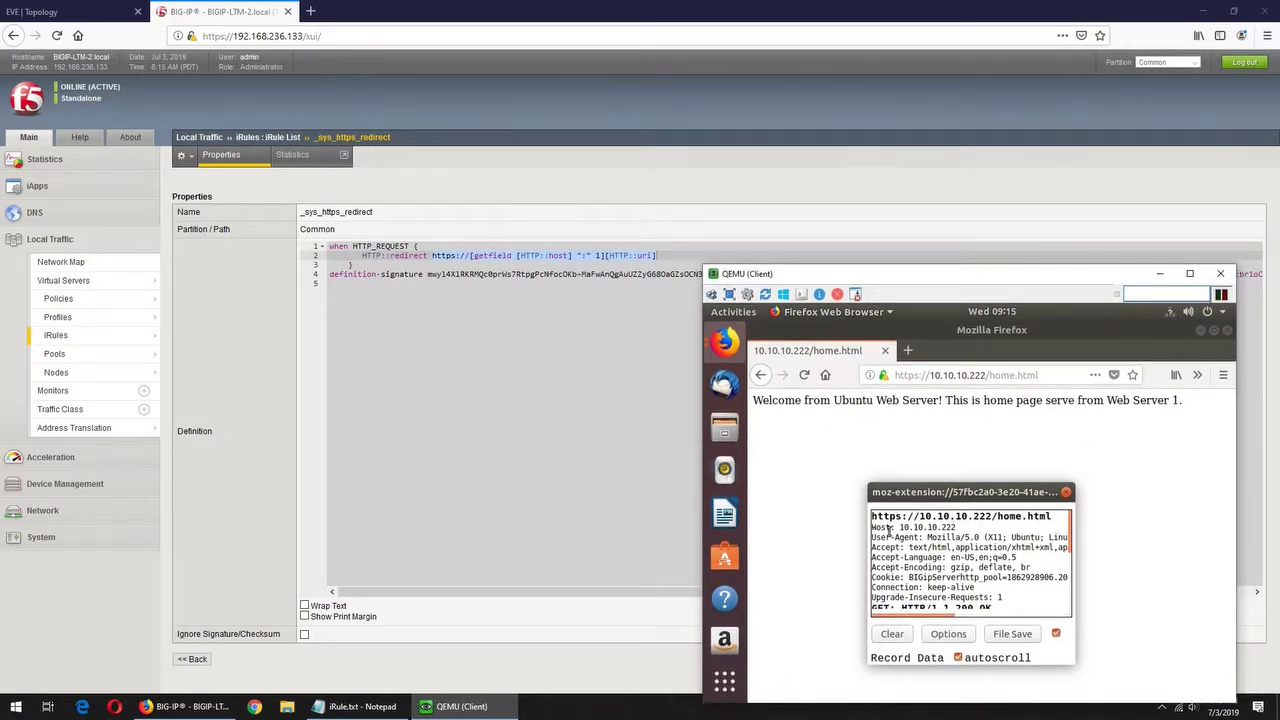
drag(872, 527, 956, 527)
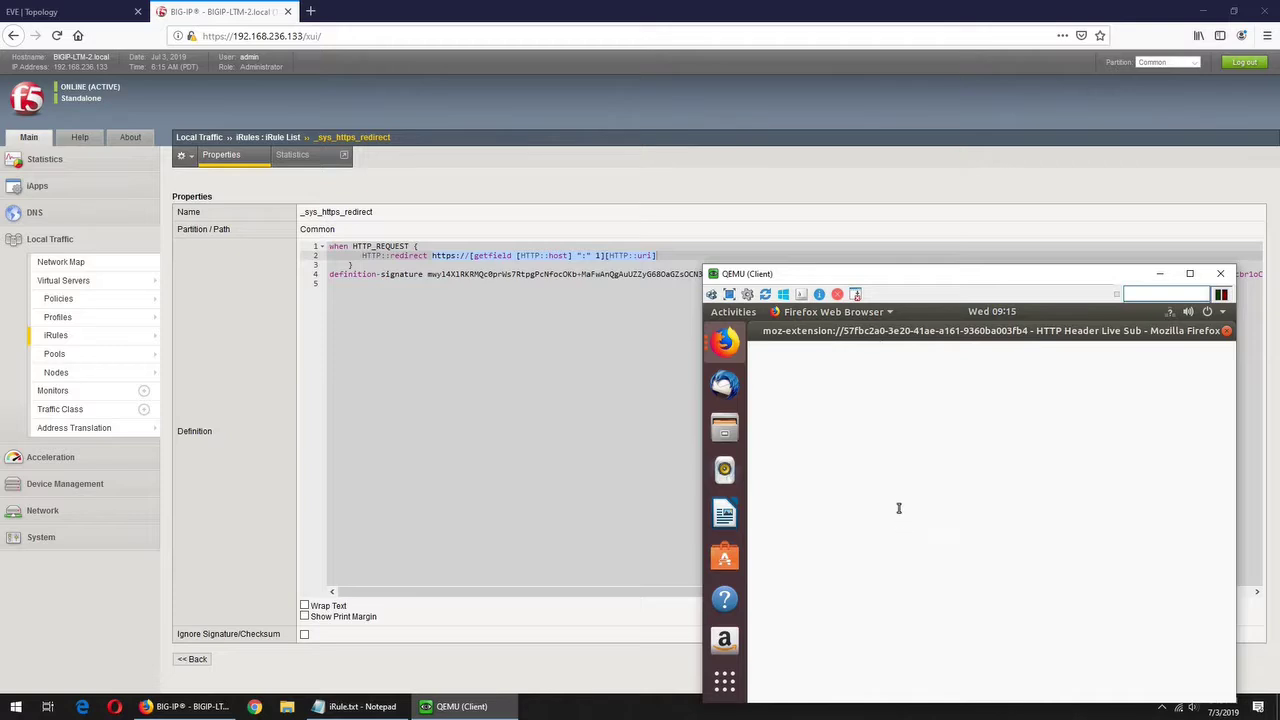
drag(882, 331, 921, 418)
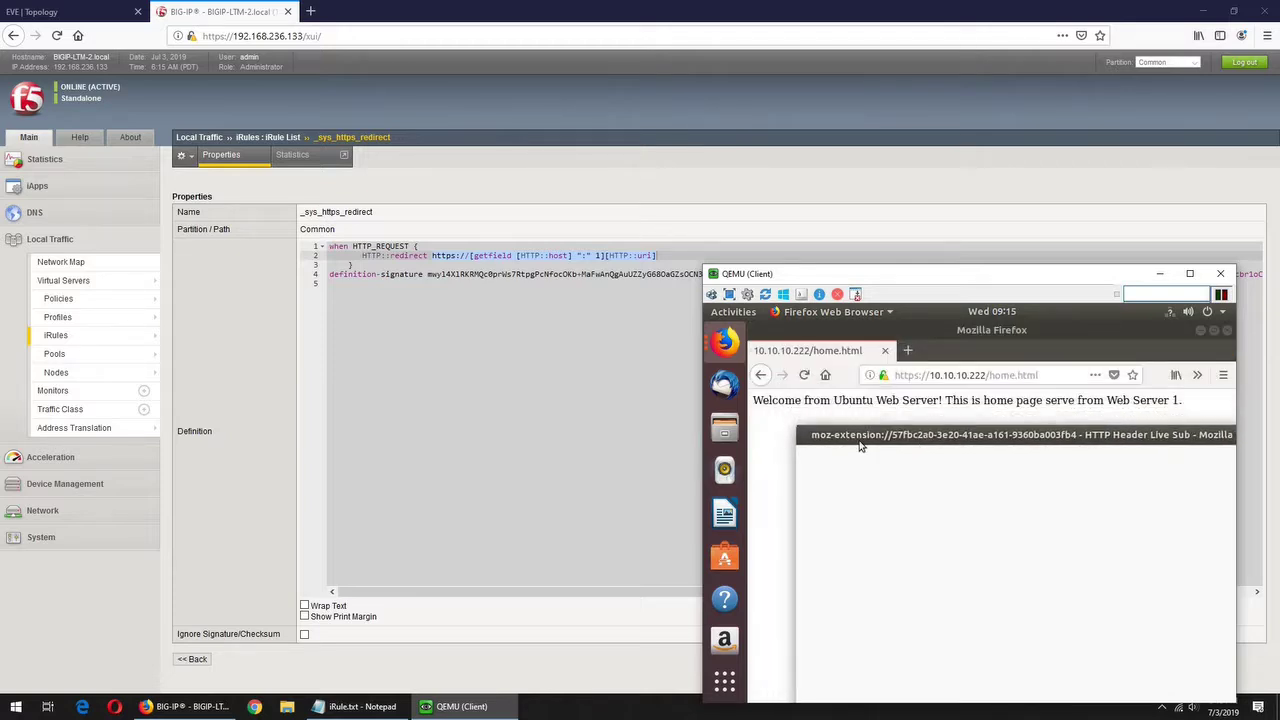
drag(802, 430, 1134, 518)
click(1000, 492)
drag(985, 494, 925, 476)
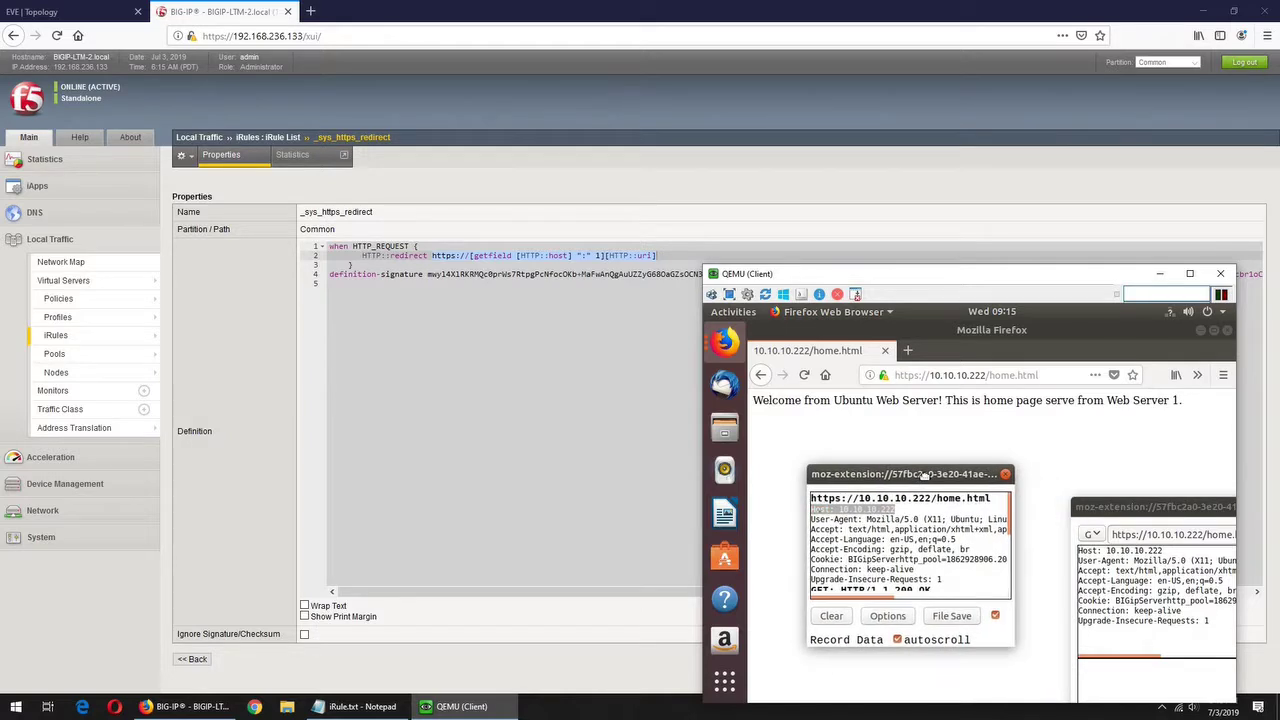
- Open the full headers of the captured home.html request, move them aside, and return to BIG-IP
click(815, 498)
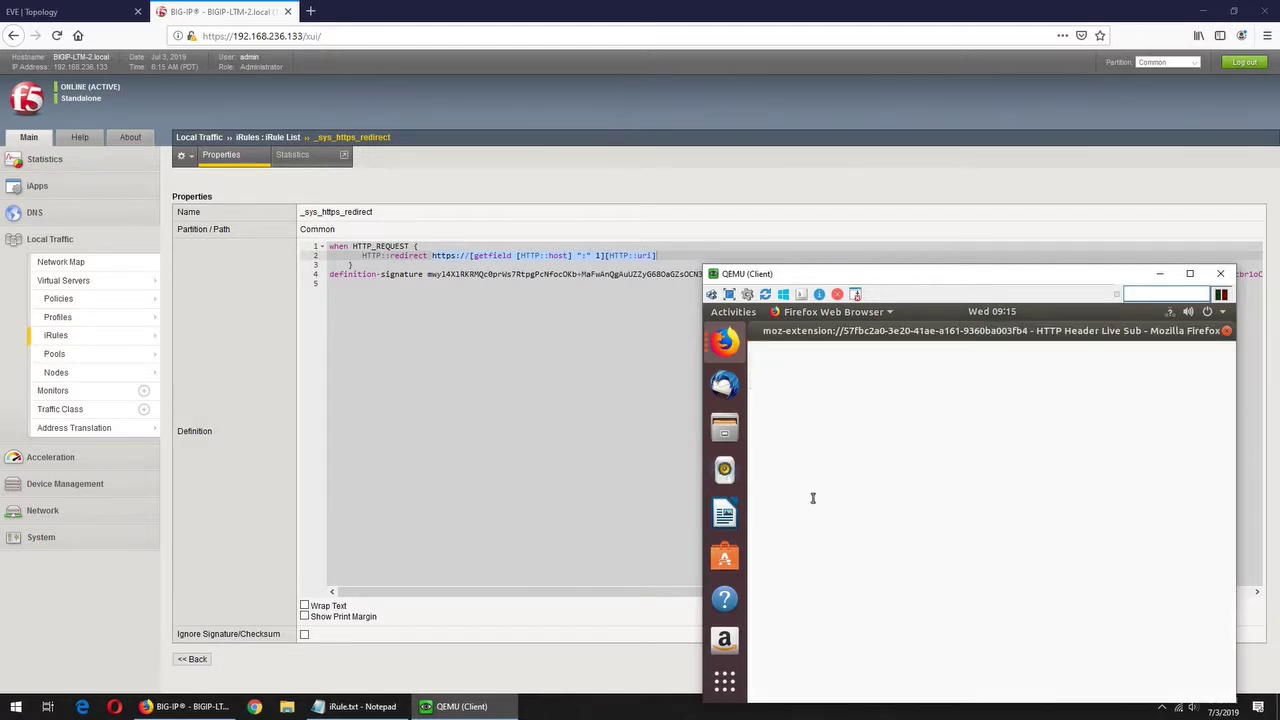
drag(977, 331, 1073, 437)
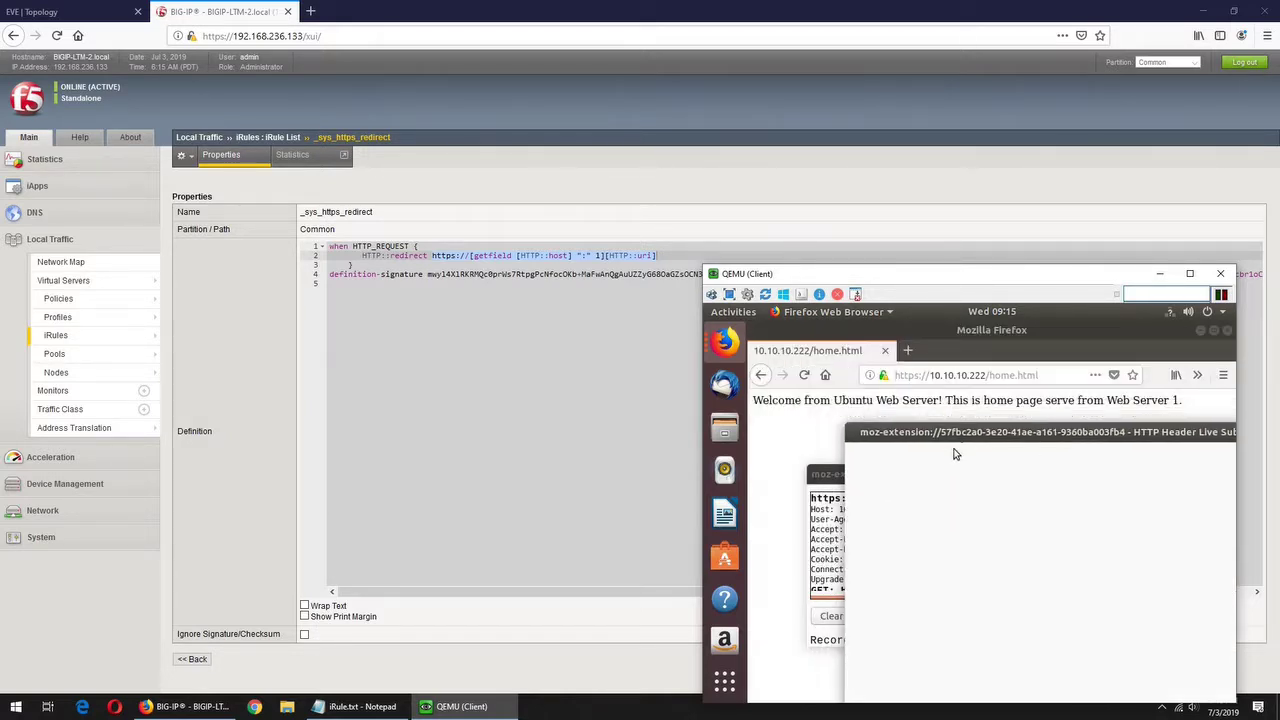
drag(922, 440, 767, 626)
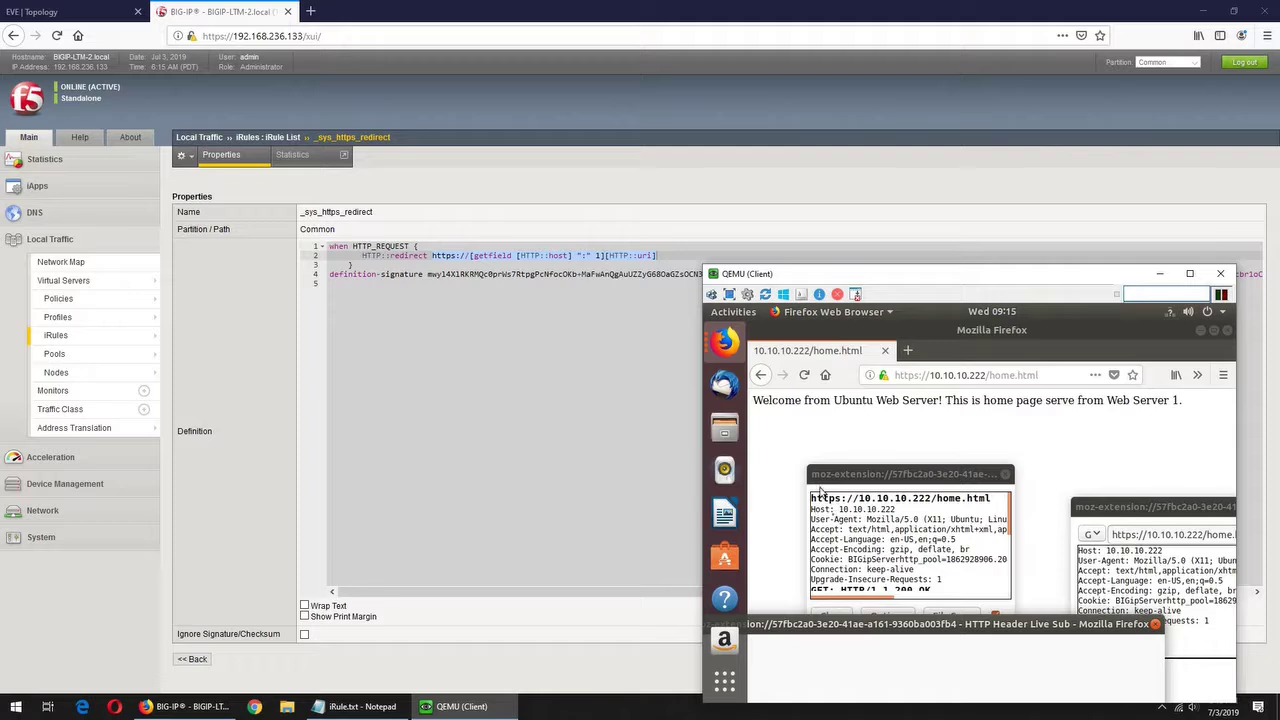
click(476, 305)
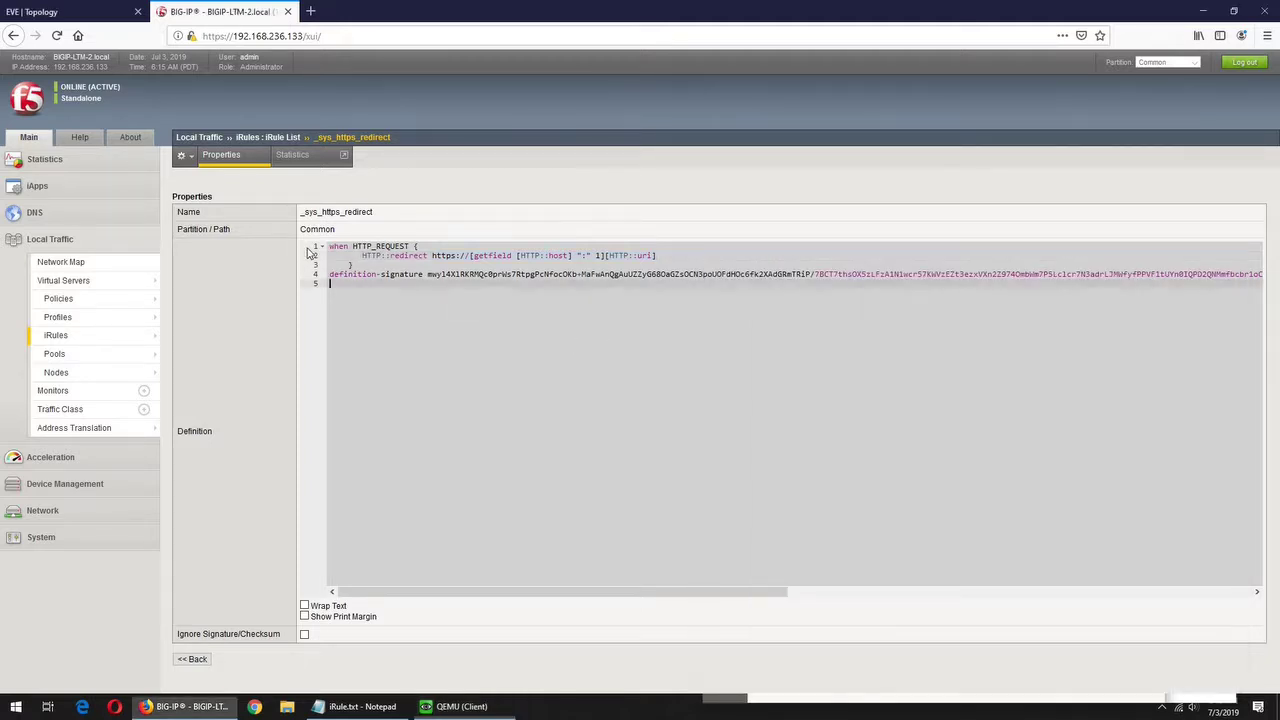
- Move _sys_https_redirect into VS_http's enabled iRules under Resources and save with Finished
click(82, 284)
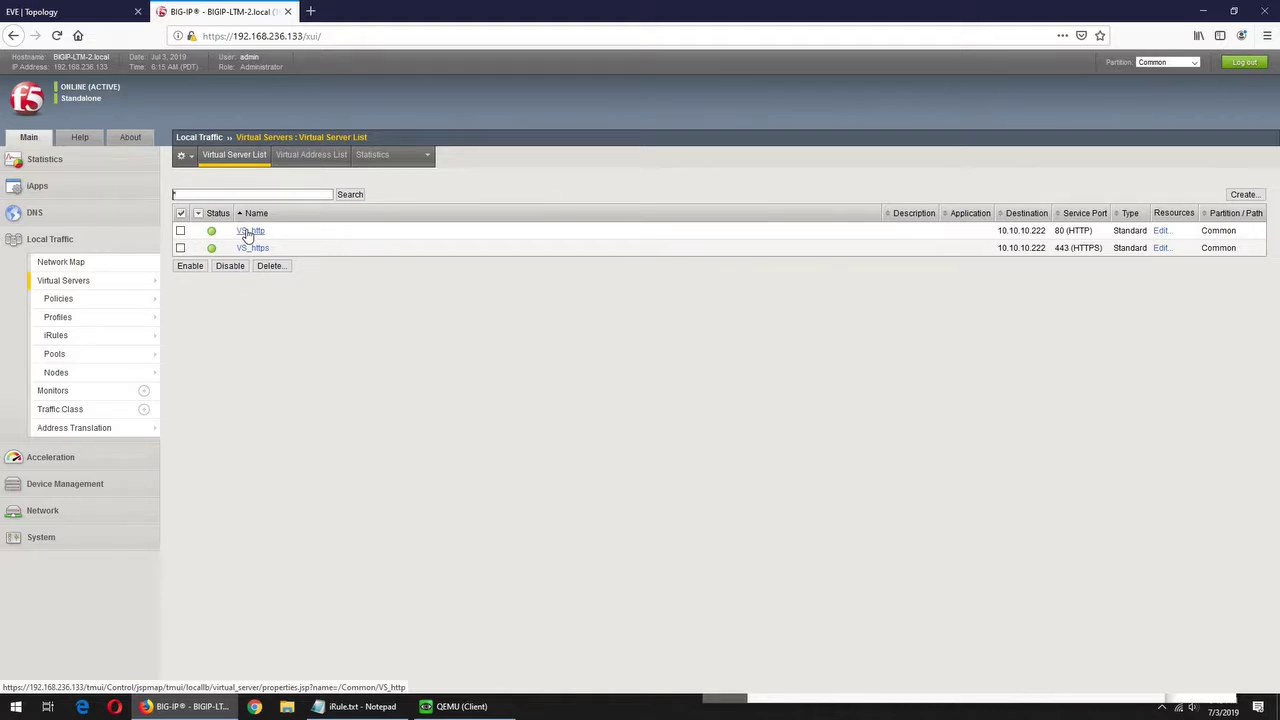
click(249, 231)
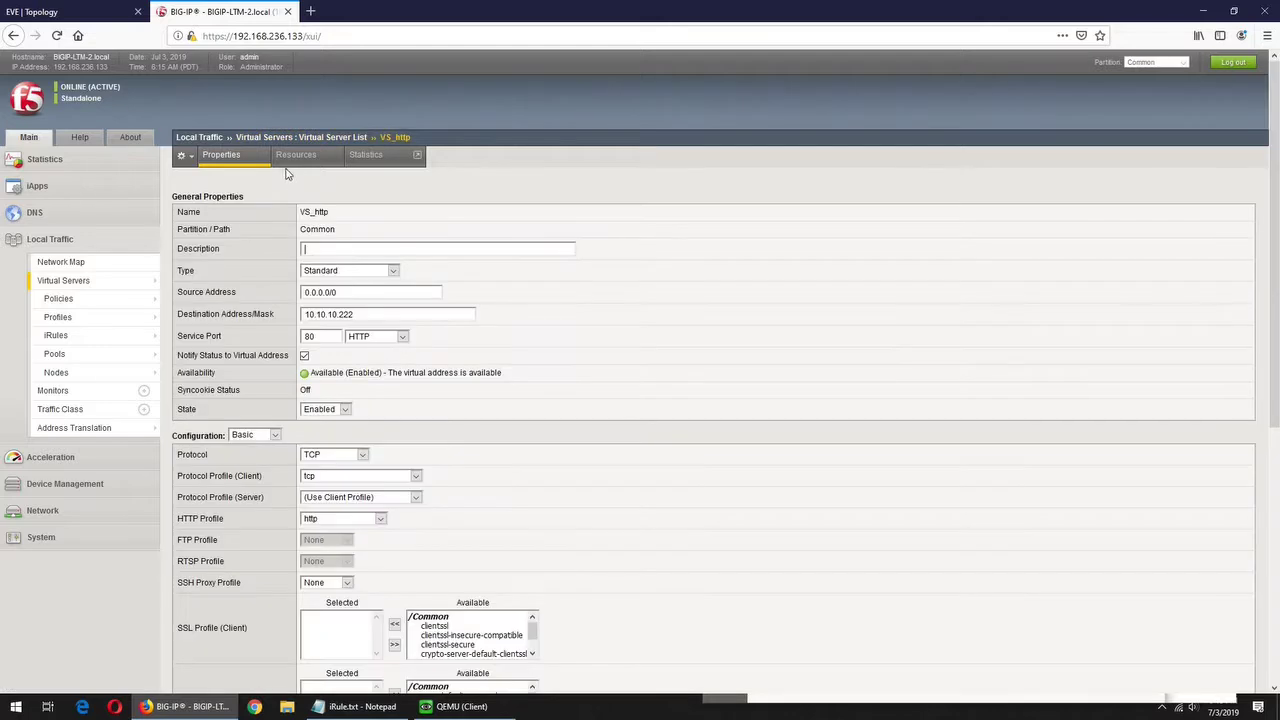
click(291, 158)
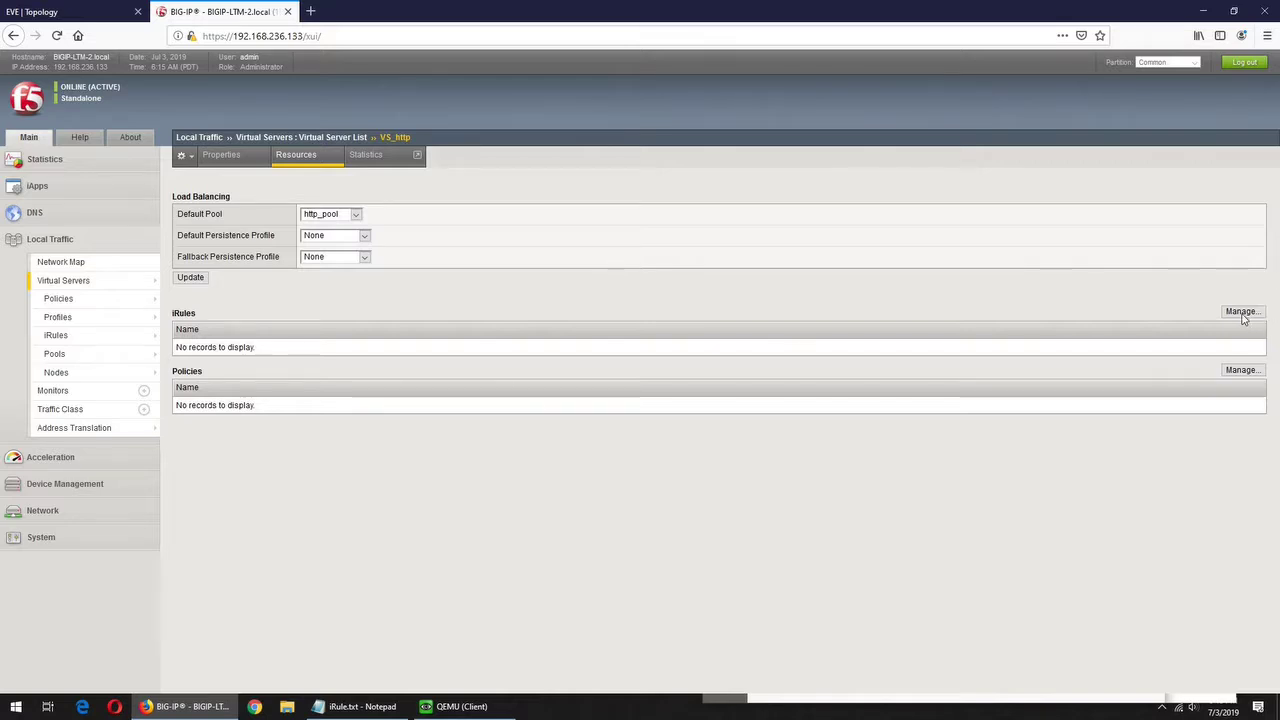
click(1241, 313)
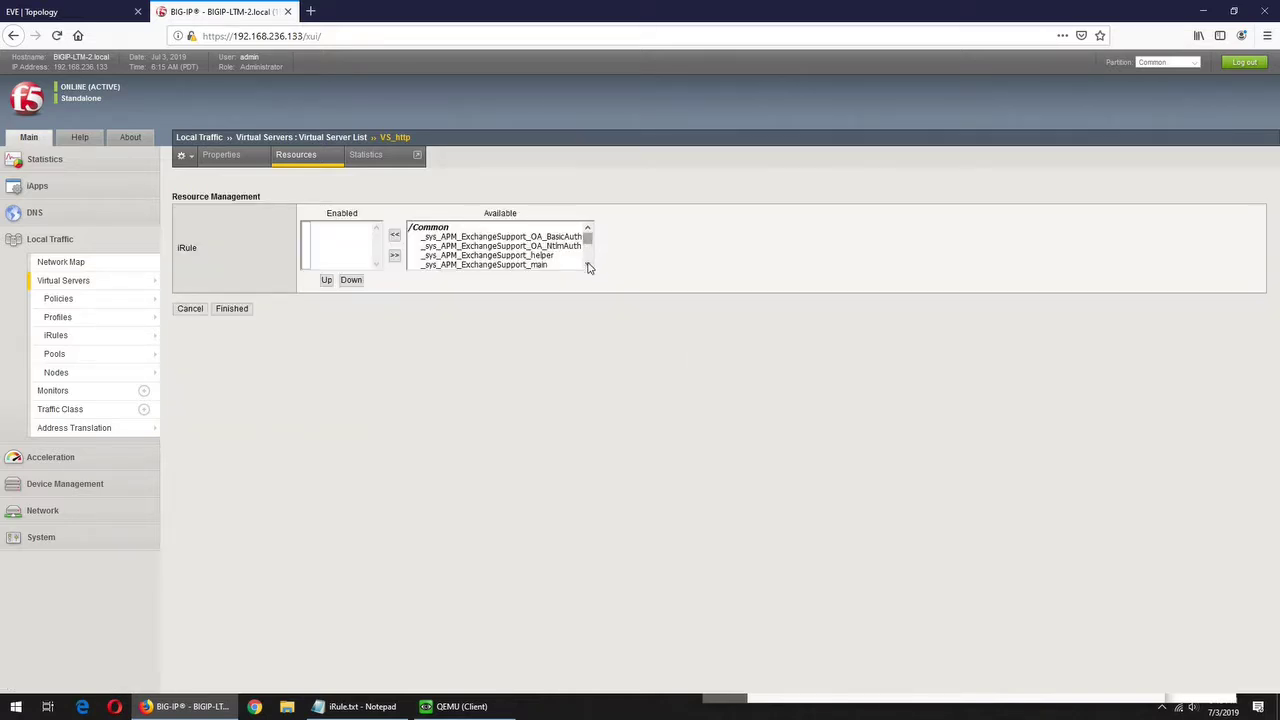
drag(590, 245, 520, 277)
click(476, 266)
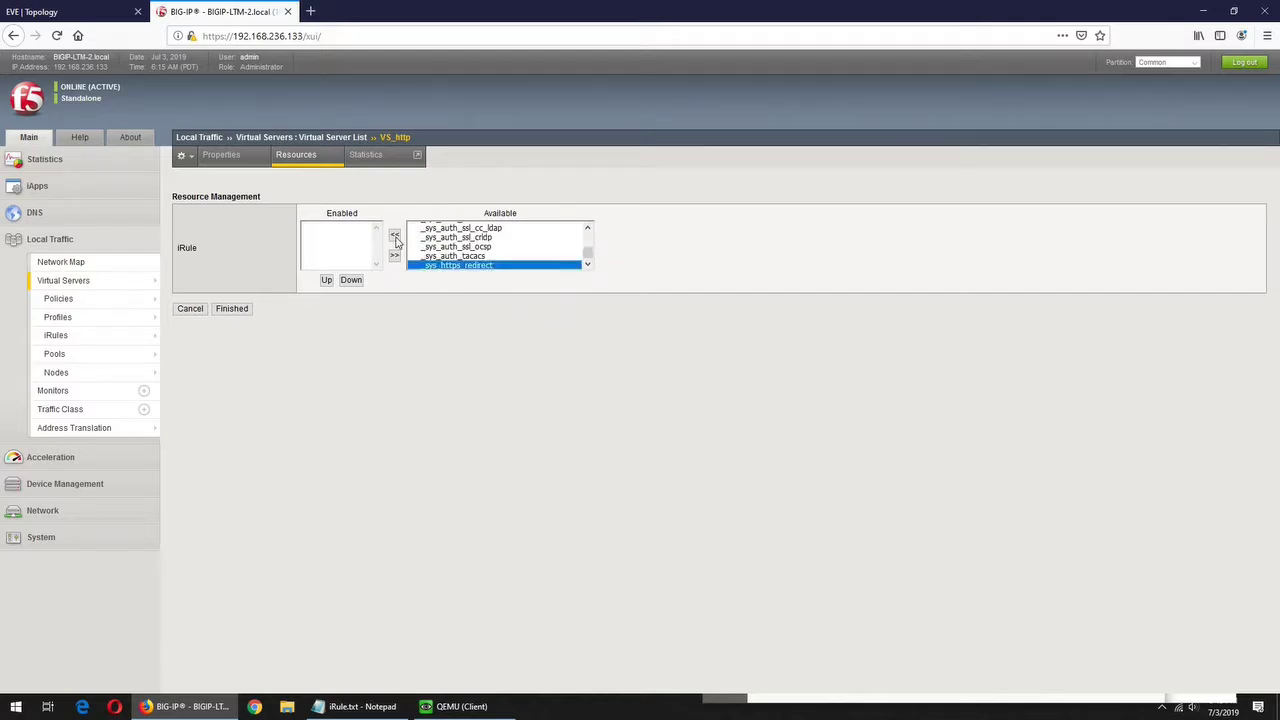
click(395, 235)
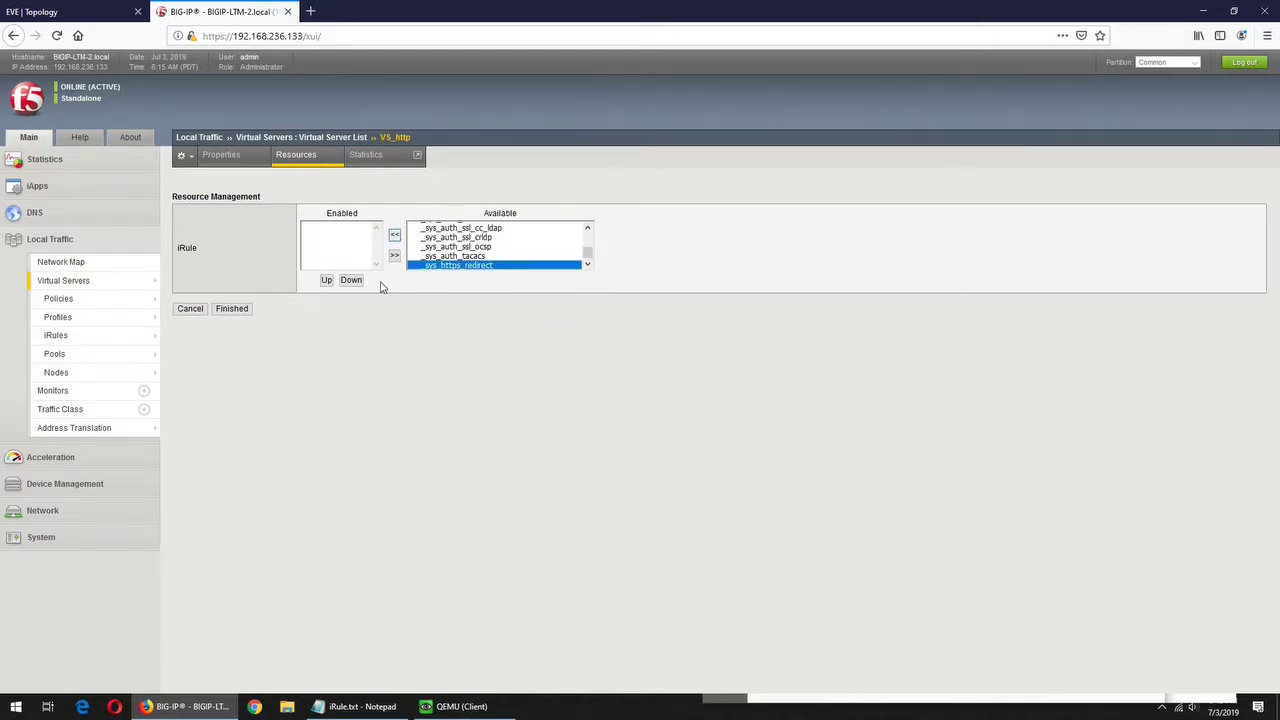
click(230, 309)
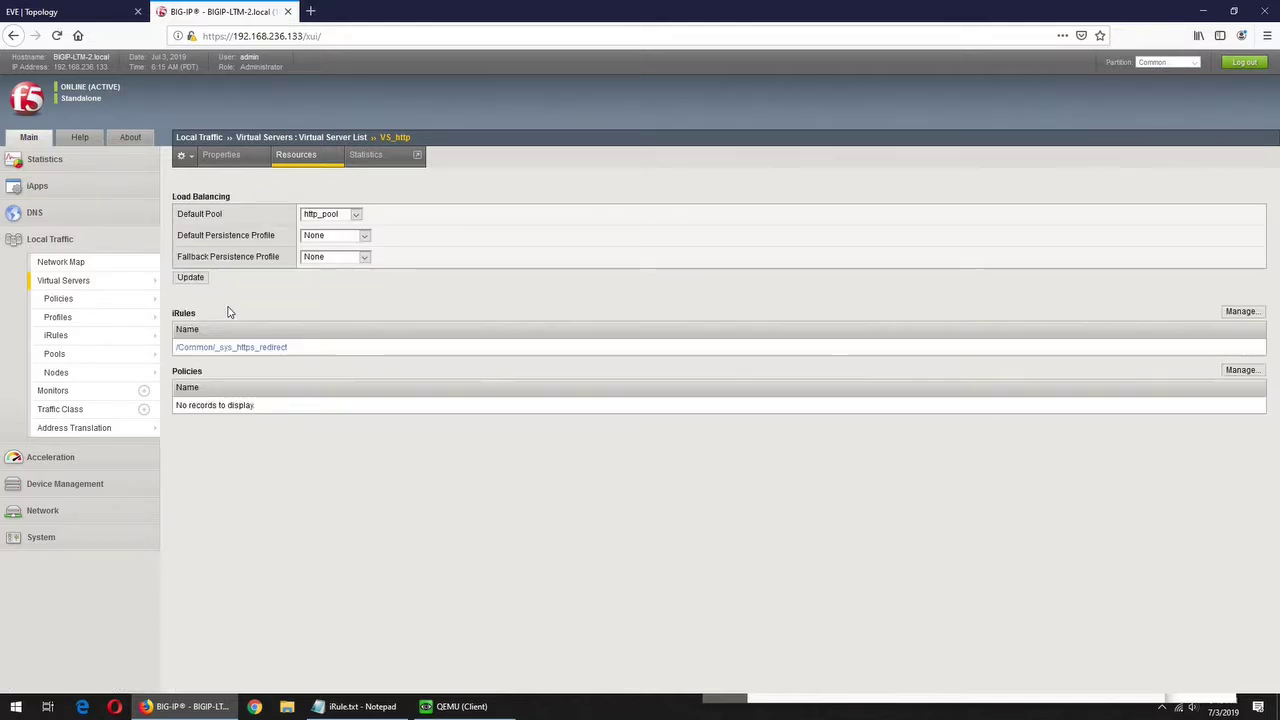
- Recheck VS_http's Resources for the attached iRule, then return to the Virtual Server List
click(91, 285)
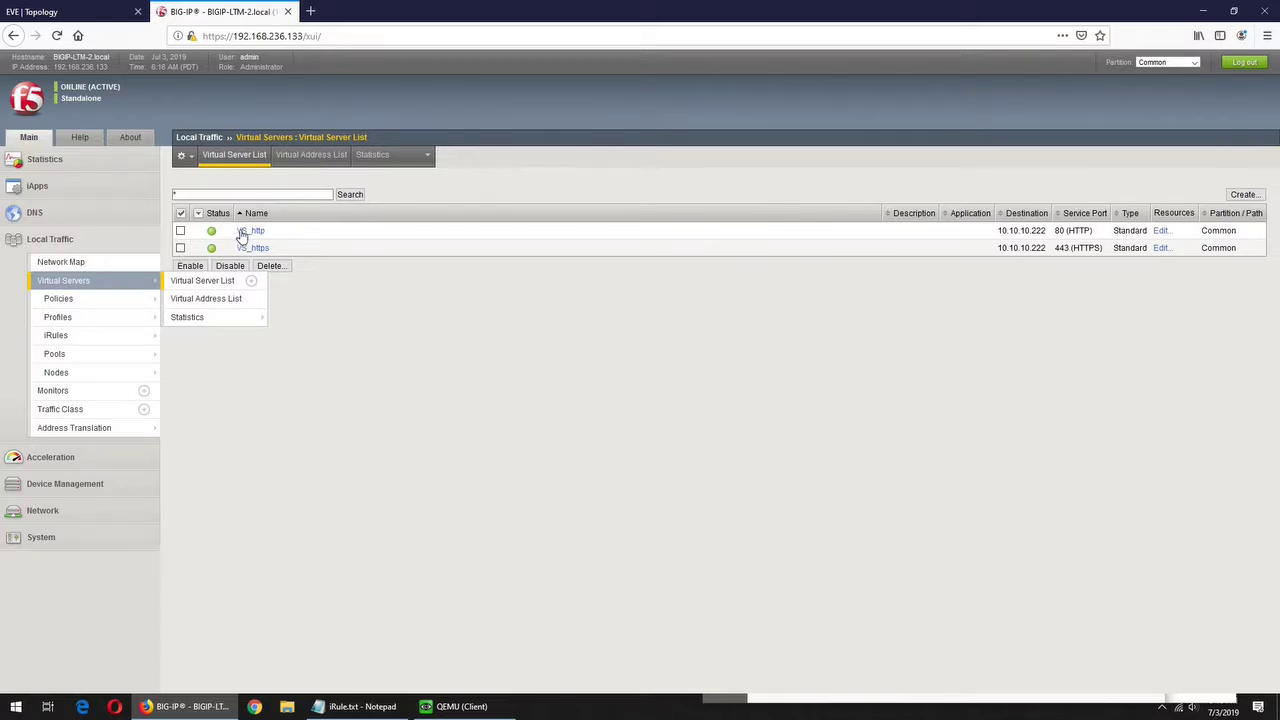
click(249, 232)
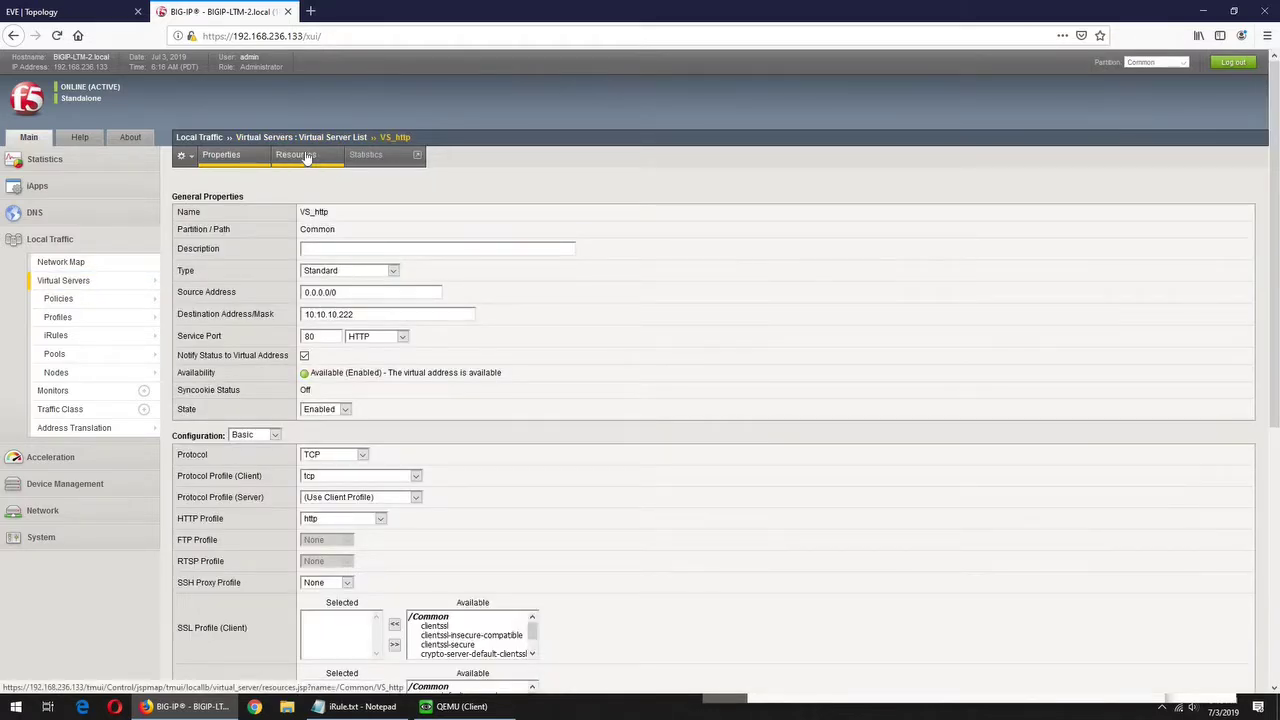
click(303, 157)
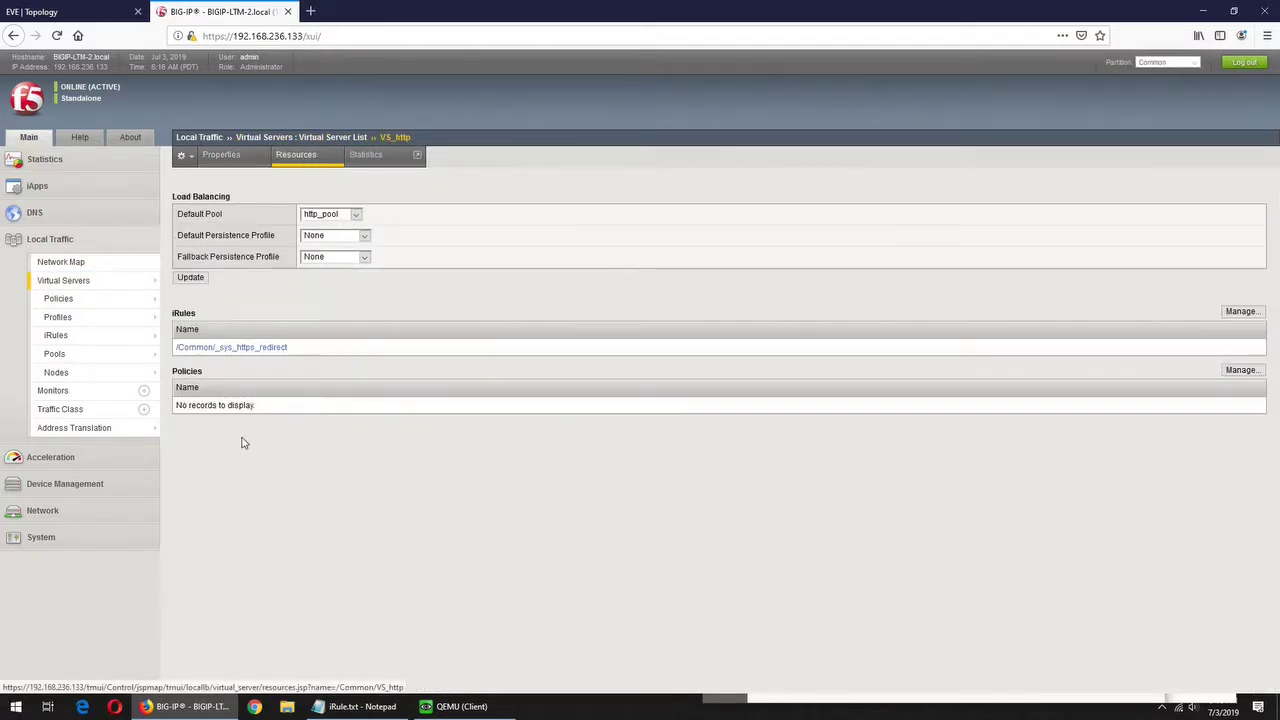
click(68, 283)
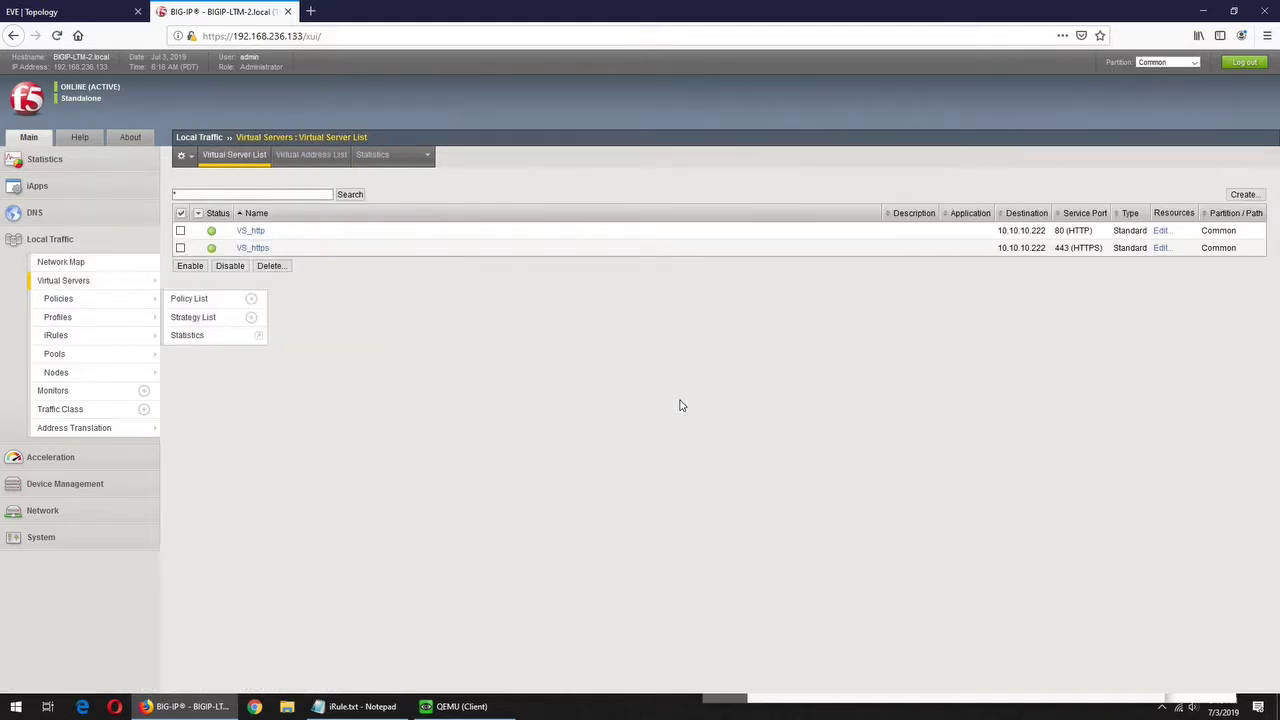
- Close all three HTTP Header Live windows in the client and open a new Firefox tab
click(487, 707)
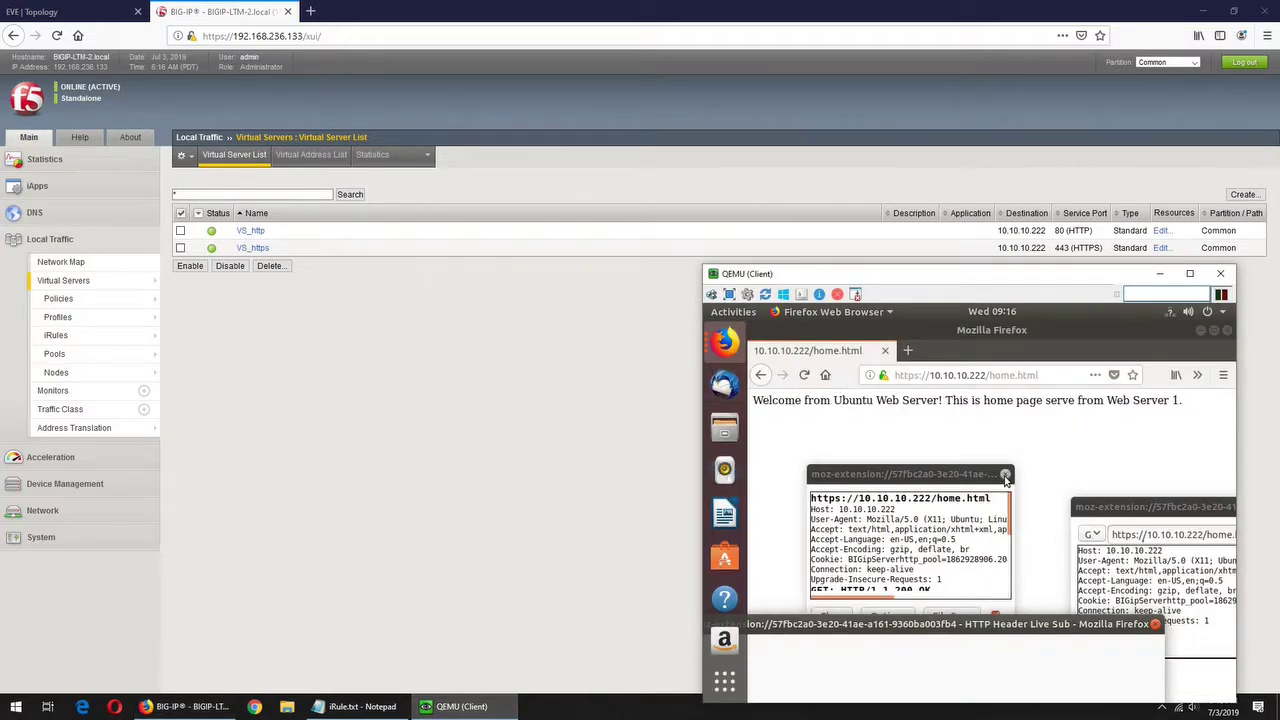
click(1005, 476)
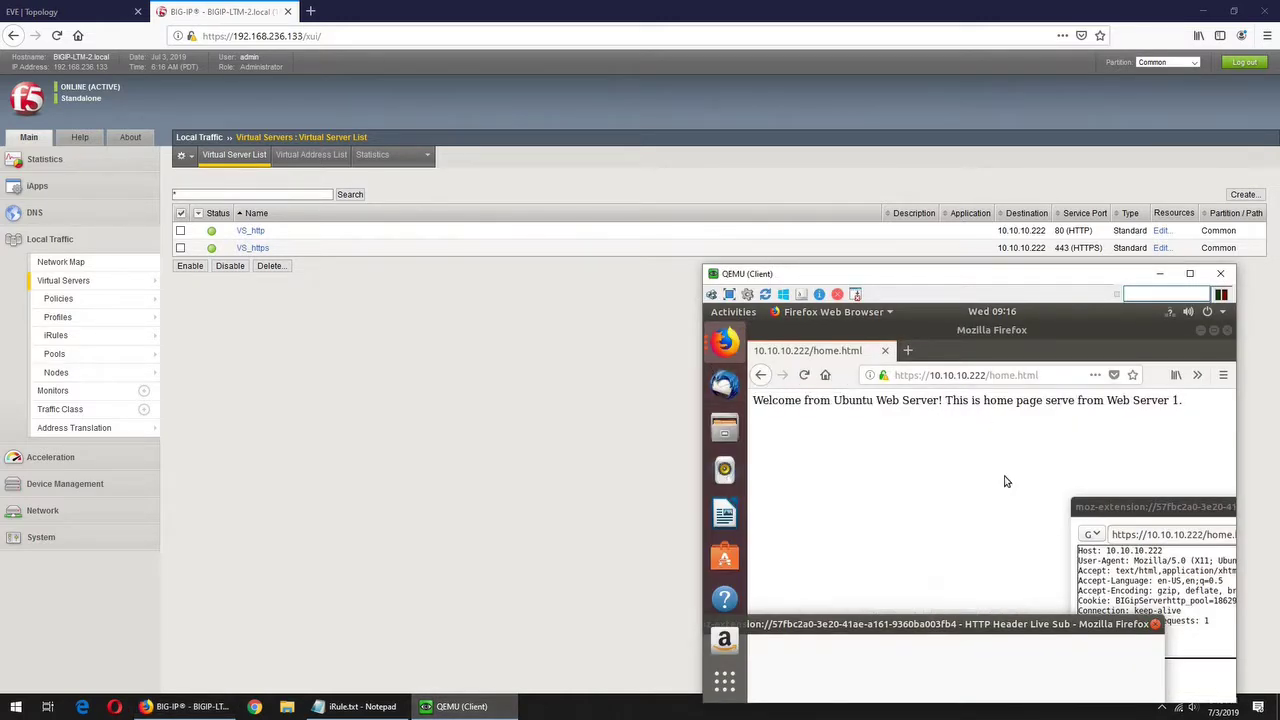
click(1155, 625)
drag(1155, 506, 879, 506)
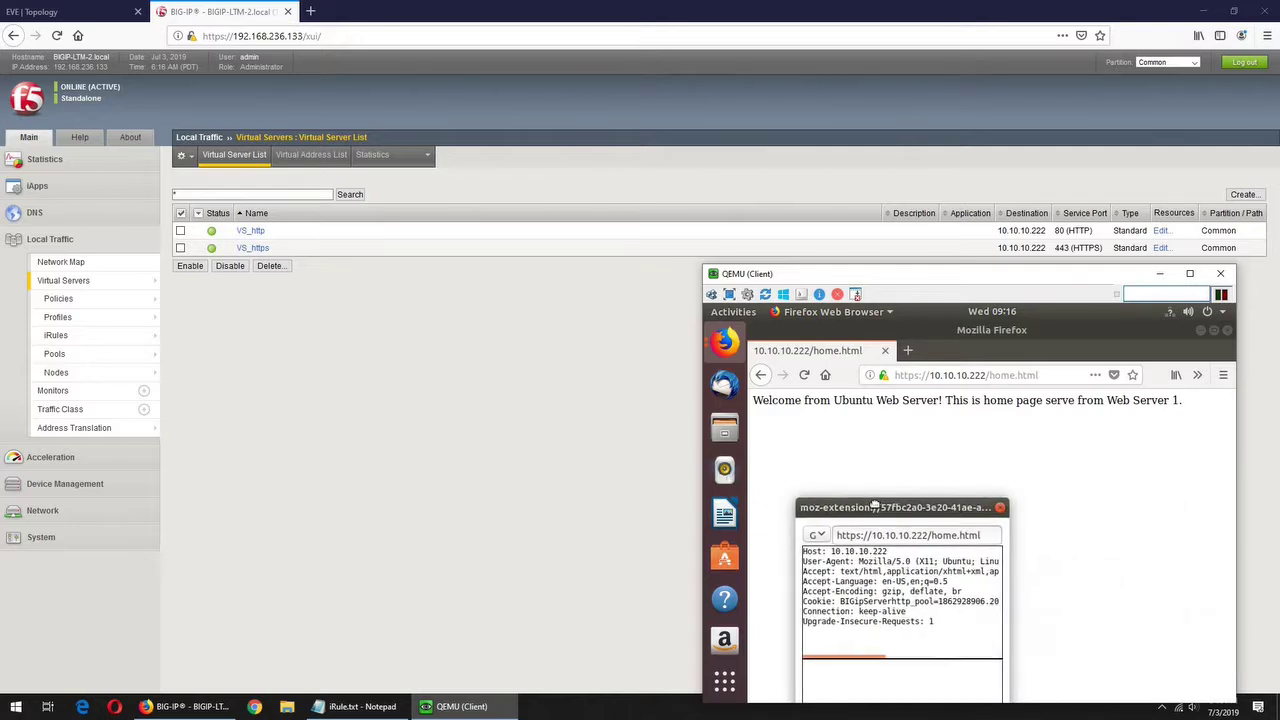
click(1002, 510)
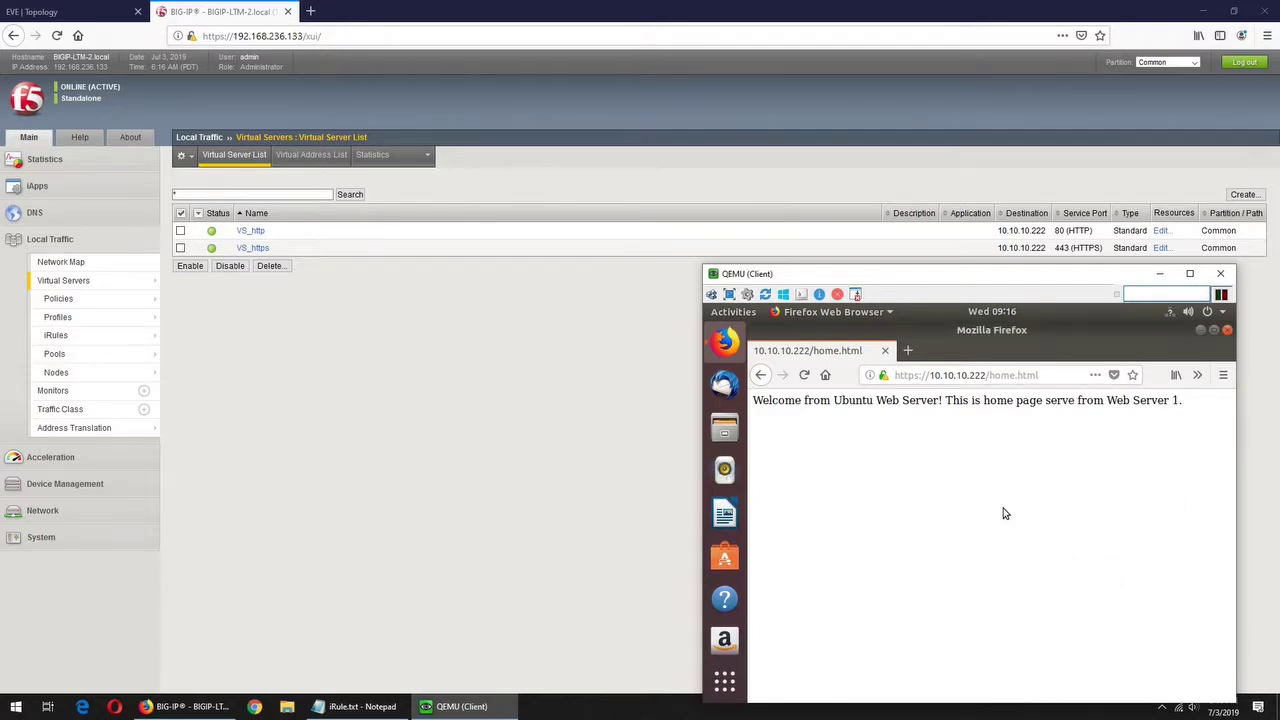
click(908, 351)
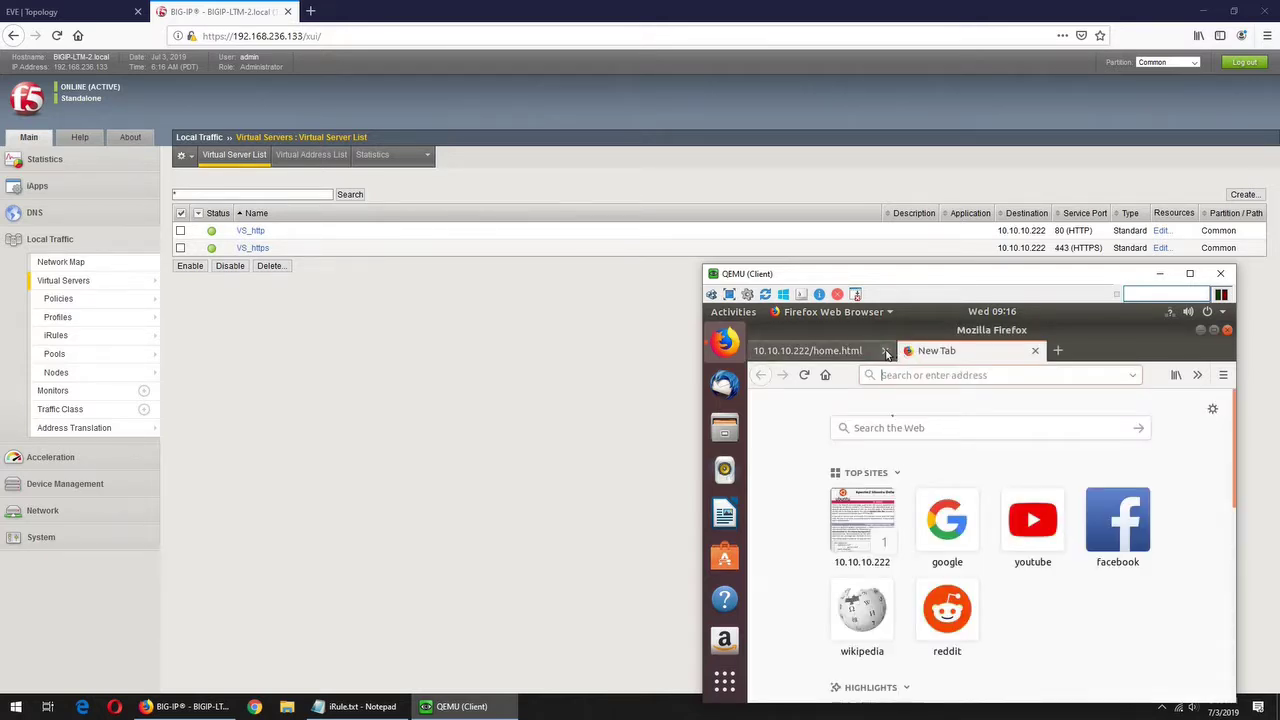
click(884, 350)
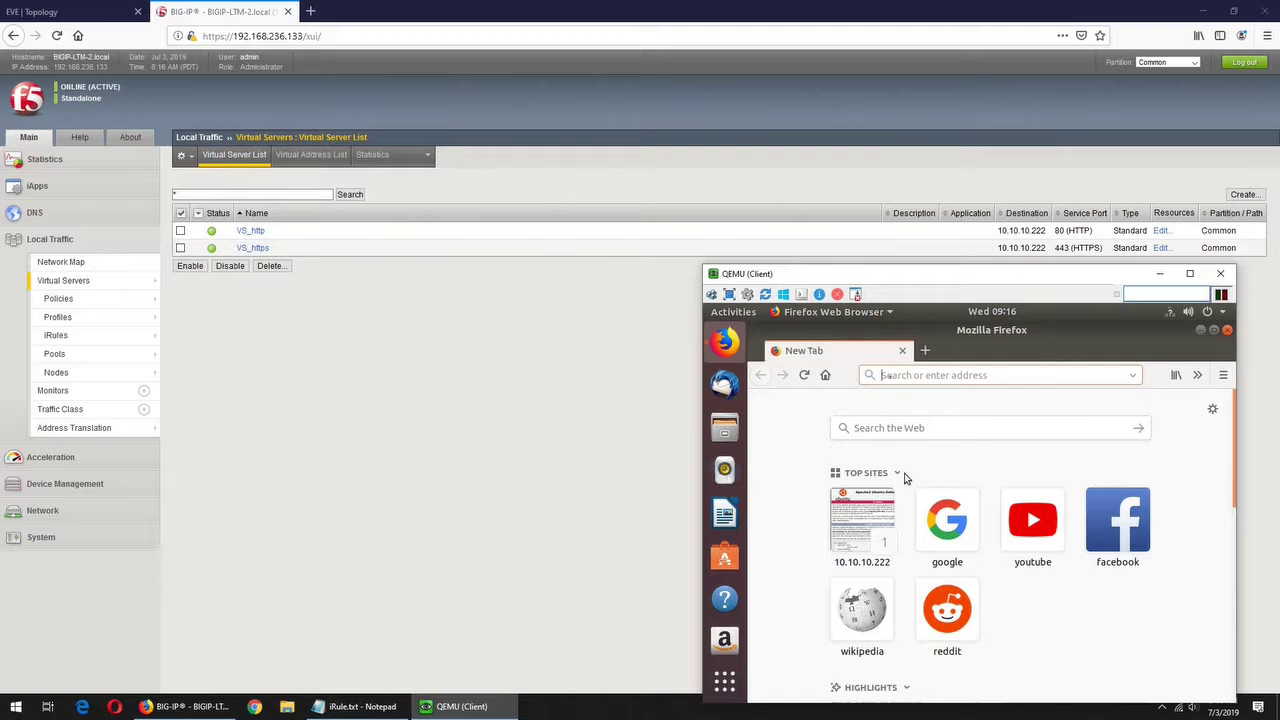
click(890, 377)
text(http)
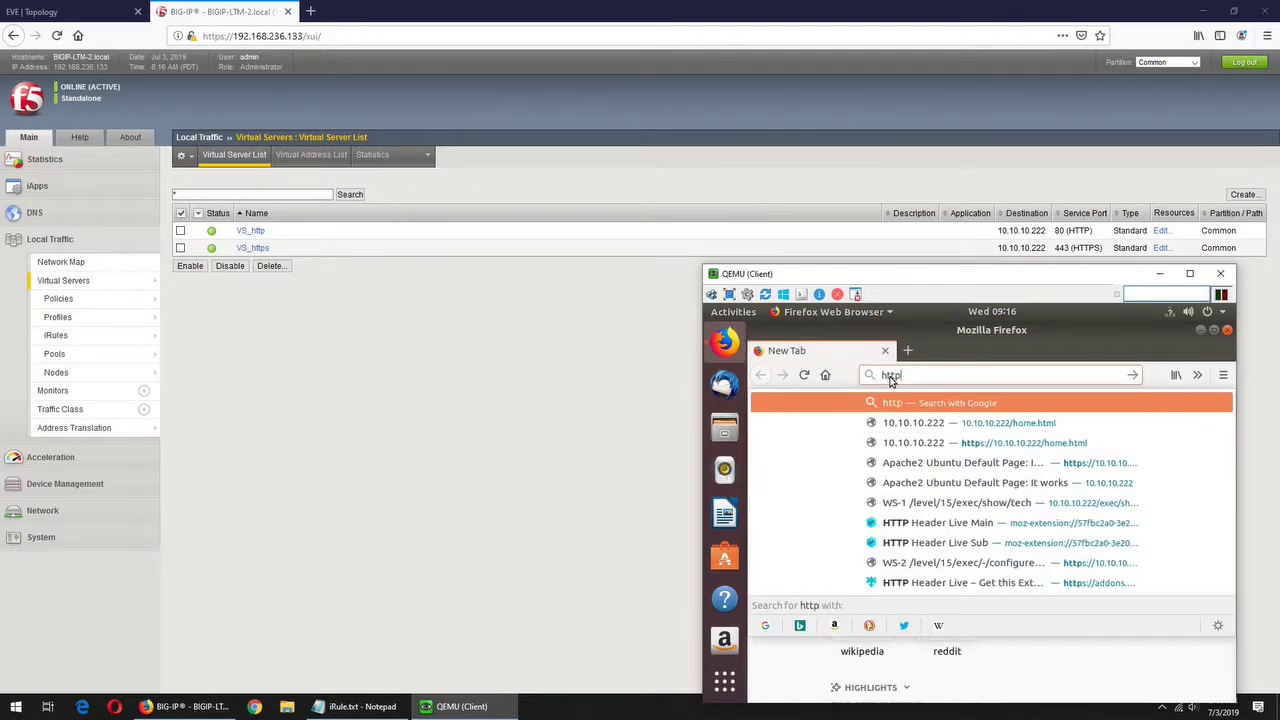
text(://10.10.10.222/)
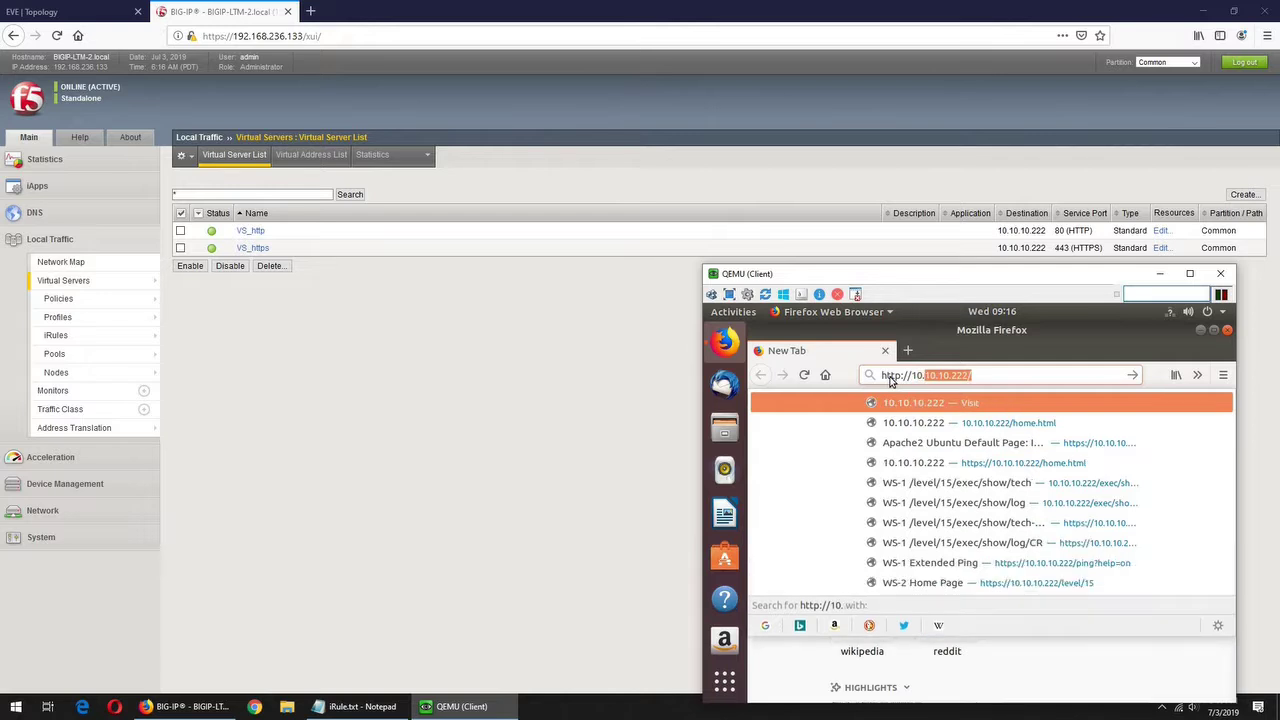
key(End)
text(home)
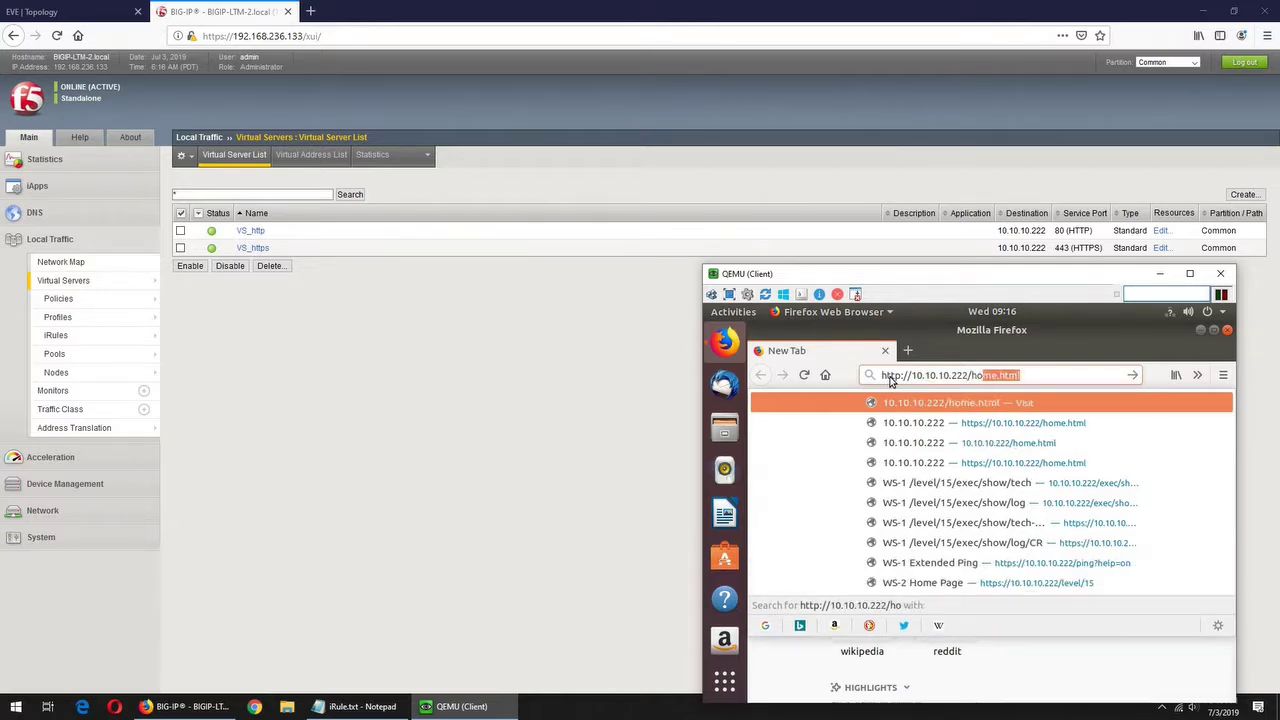
key(Return)
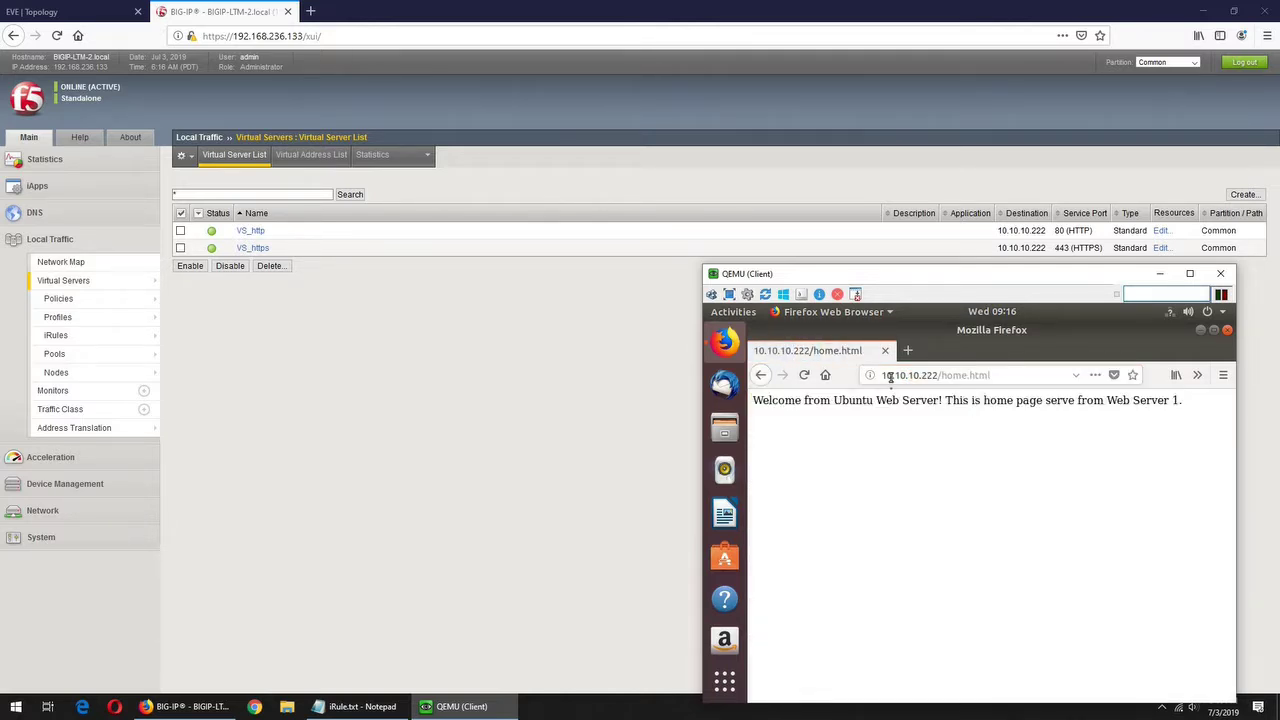
click(803, 376)
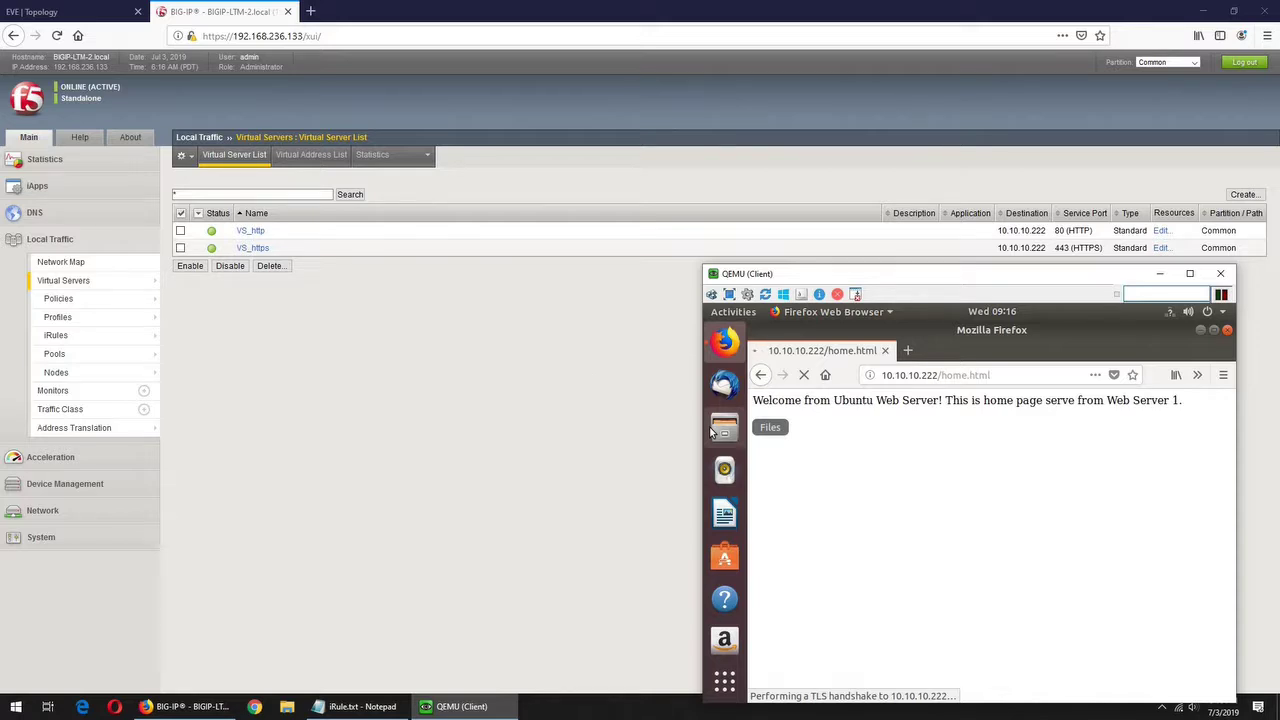
- In a new tab, load 10.10.10.222/home.html over HTTP and confirm it lands on HTTPS
click(908, 351)
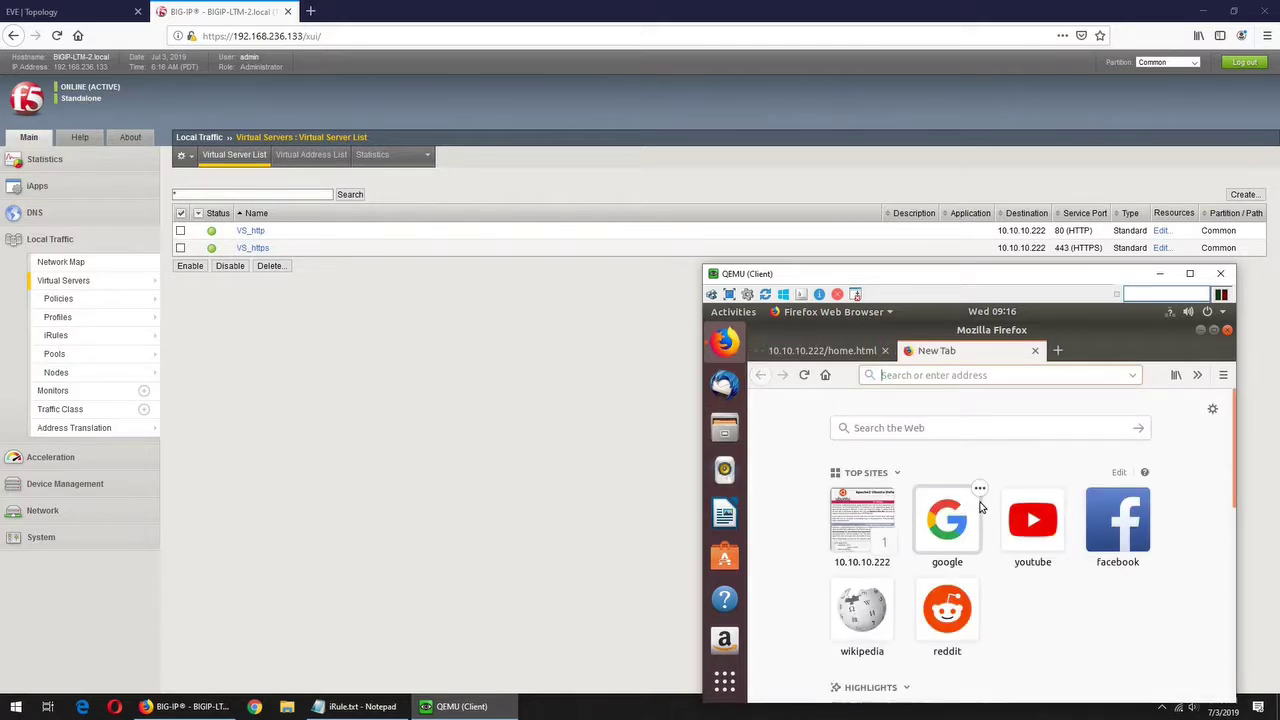
text(http)
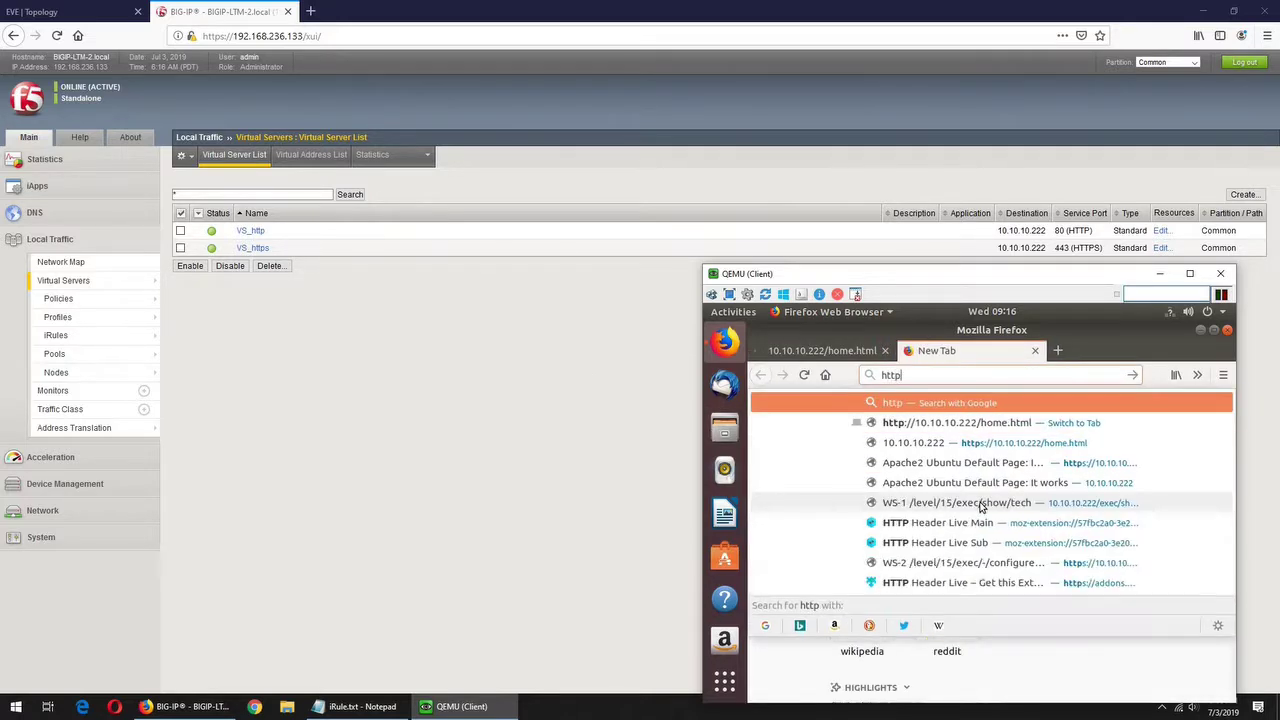
text(://)
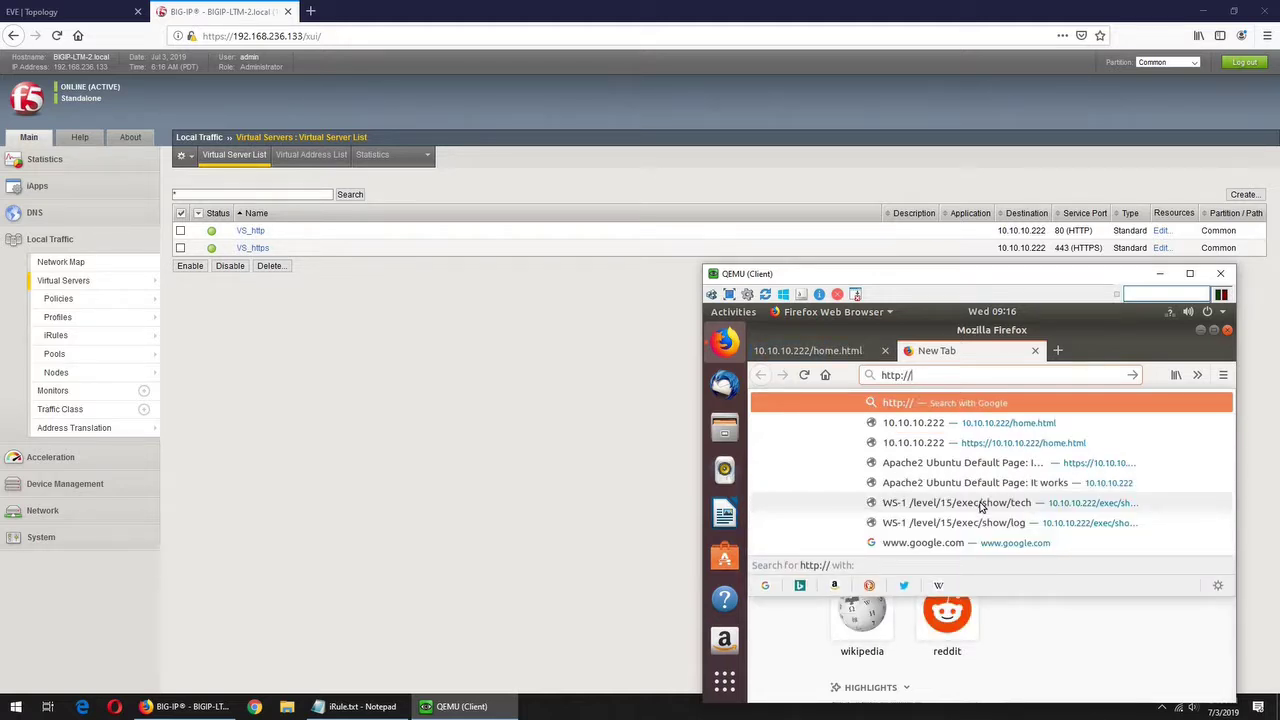
key(Down)
key(Return)
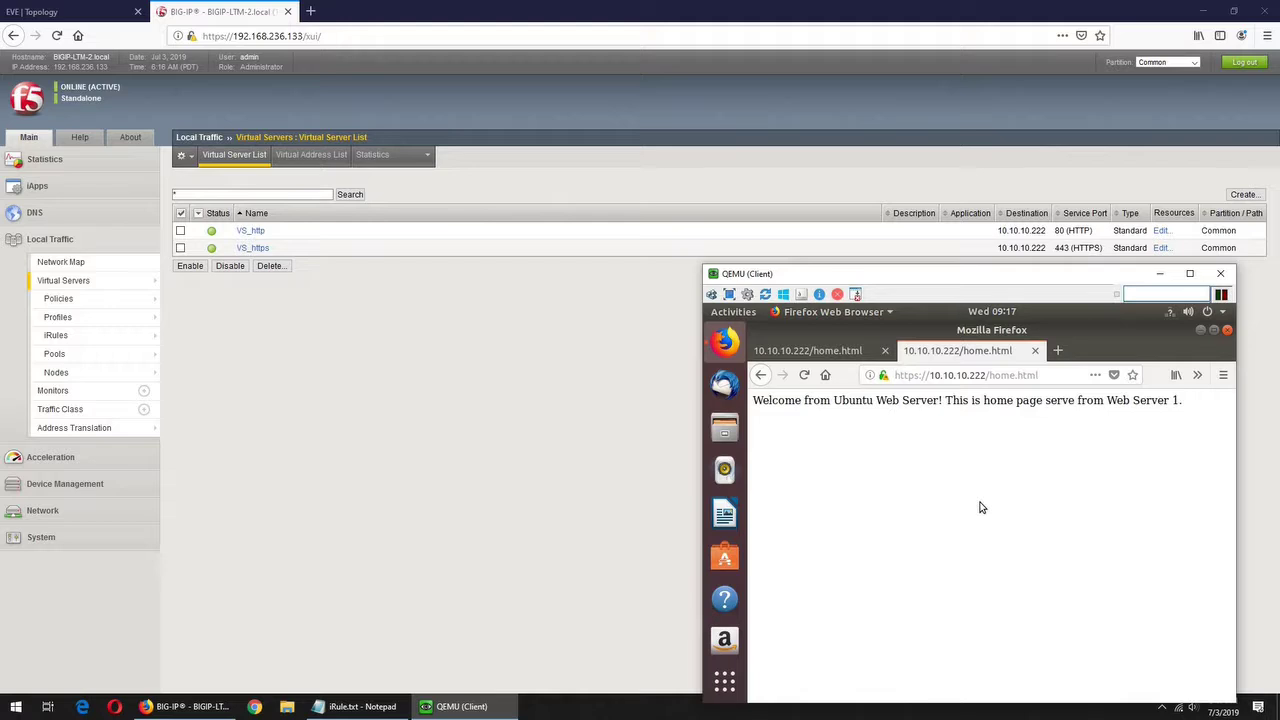
mouse_move(885, 379)
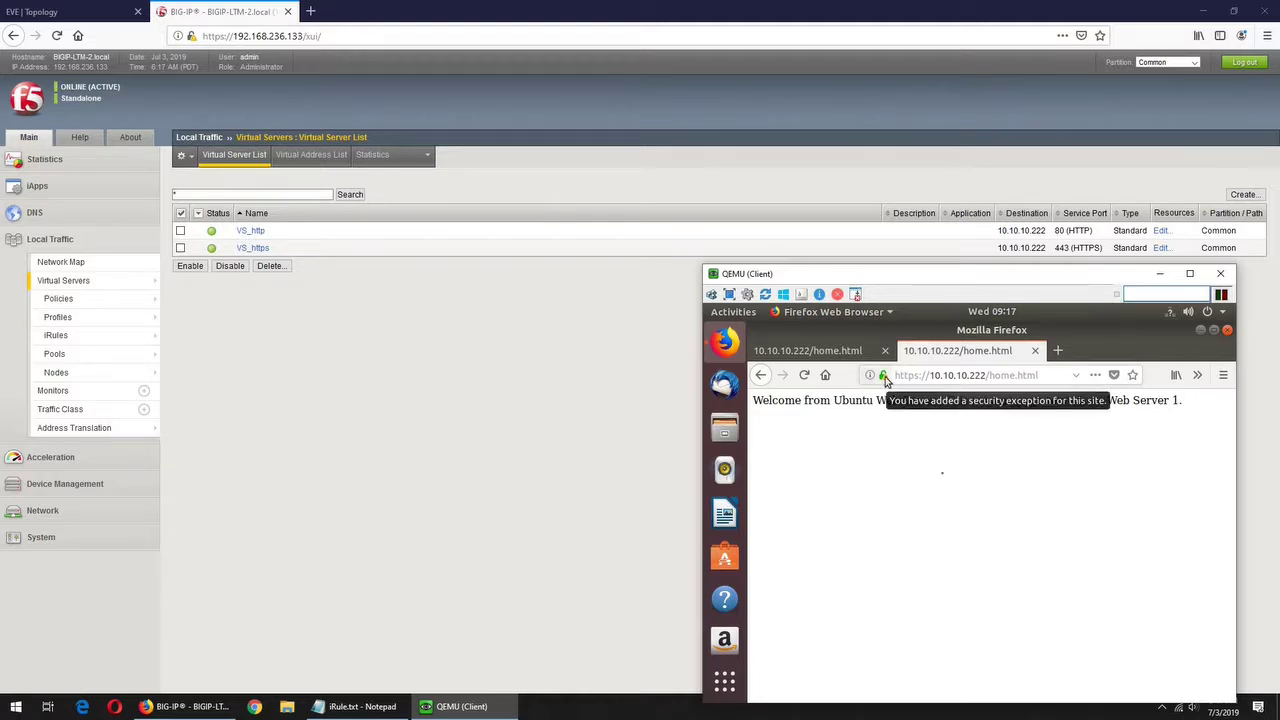
- Move _sys_https_redirect out of VS_http's enabled iRules and save, leaving no iRules attached
click(572, 358)
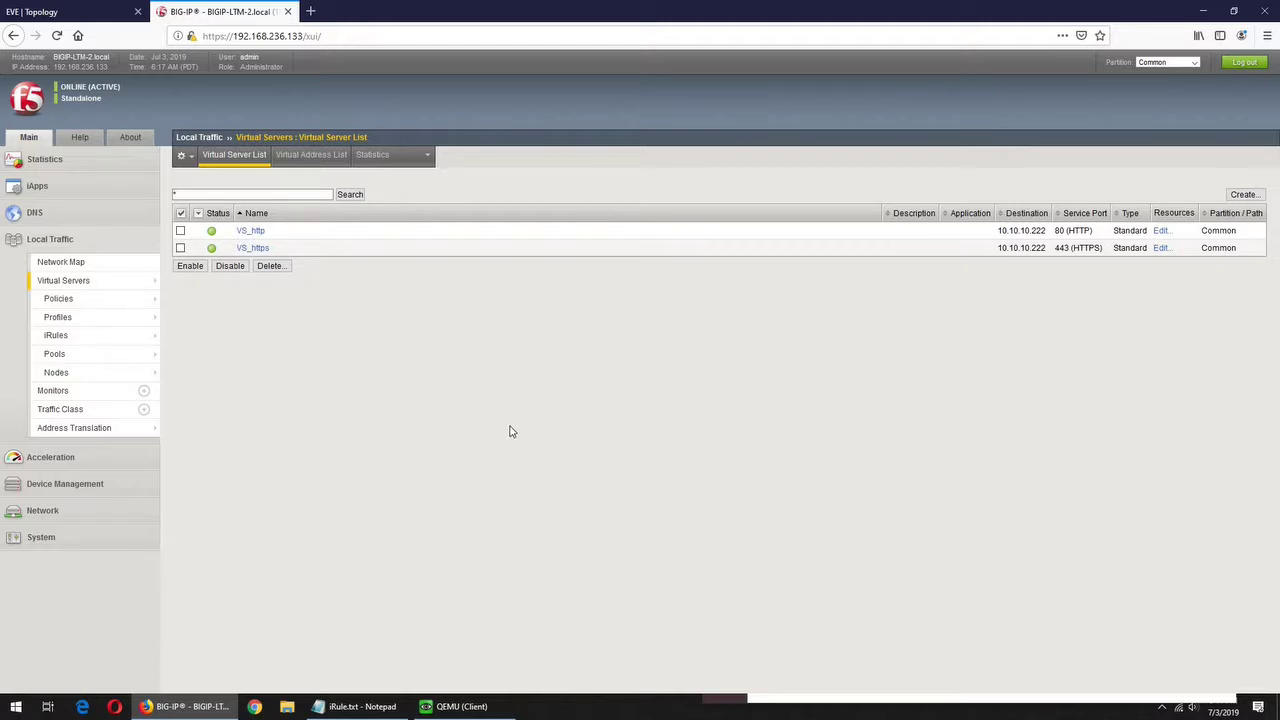
click(249, 233)
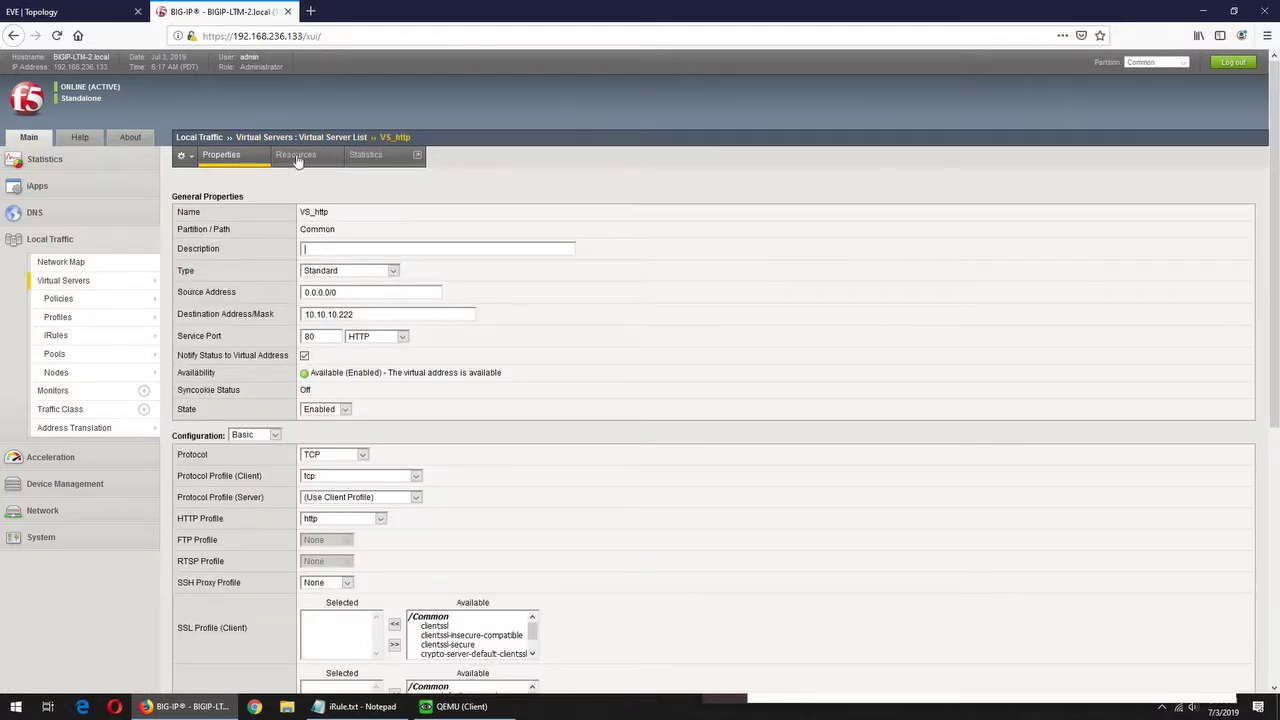
click(297, 160)
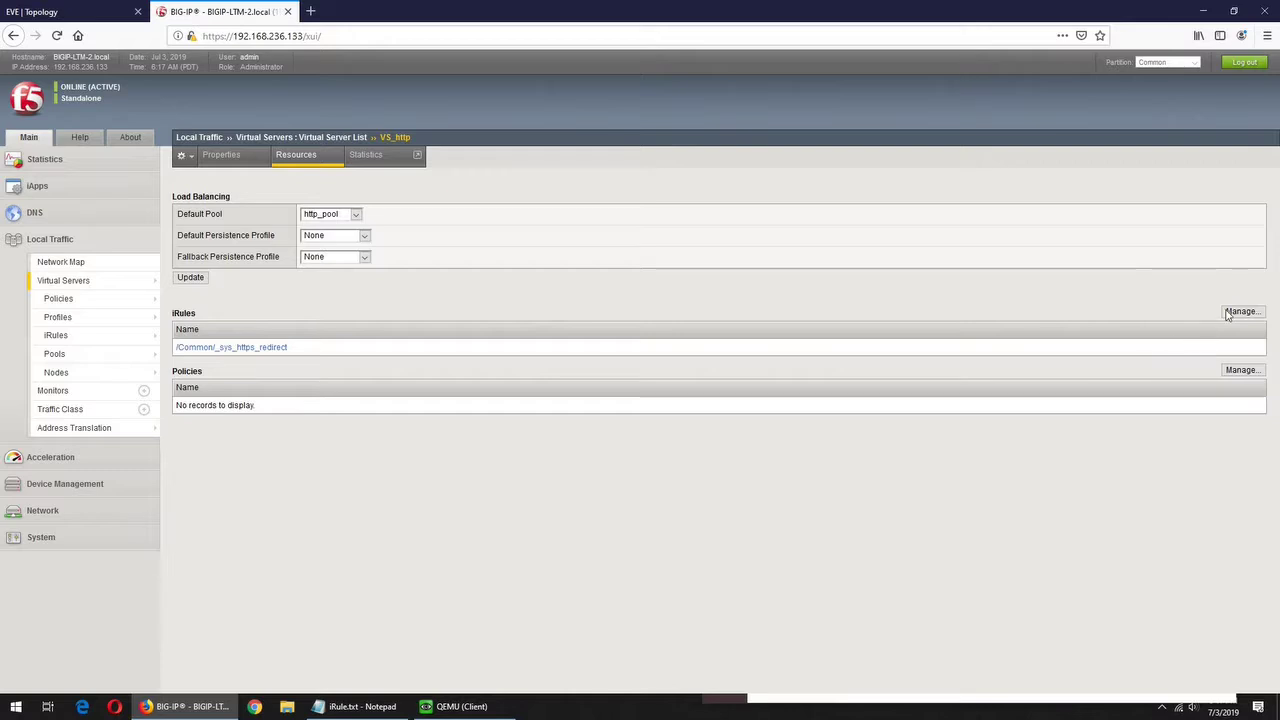
click(1232, 313)
click(349, 237)
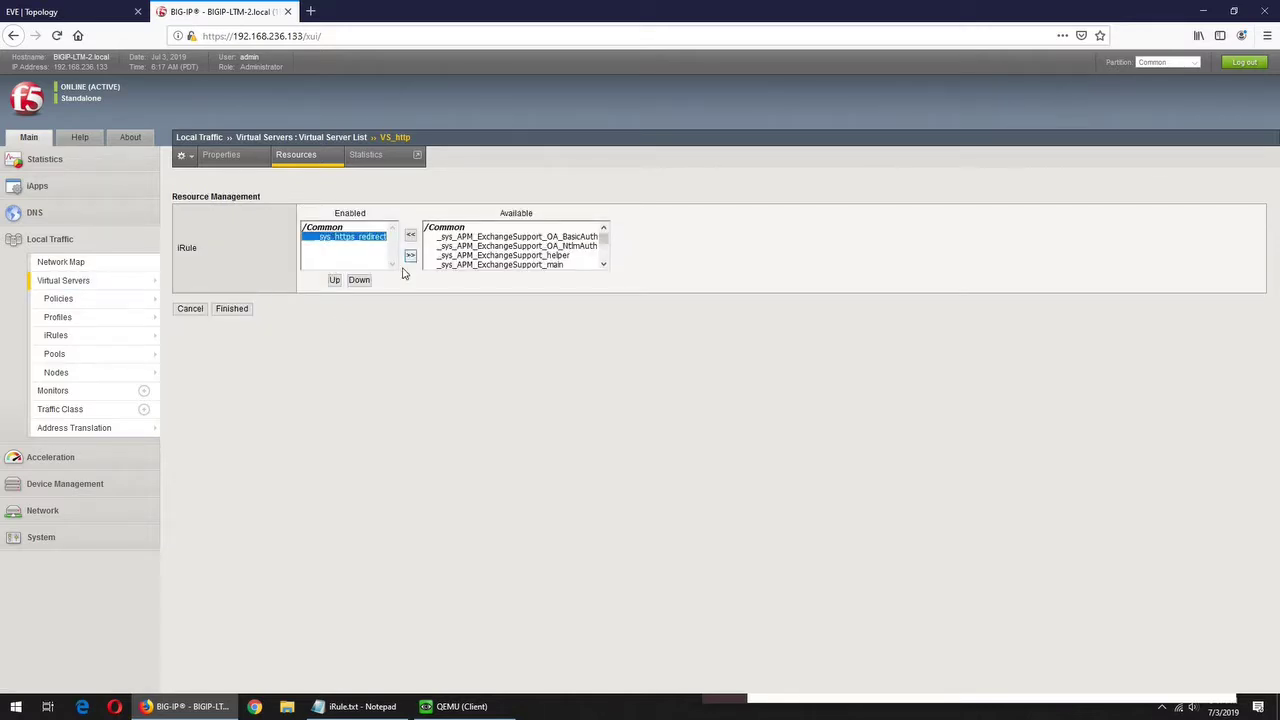
click(410, 255)
click(239, 313)
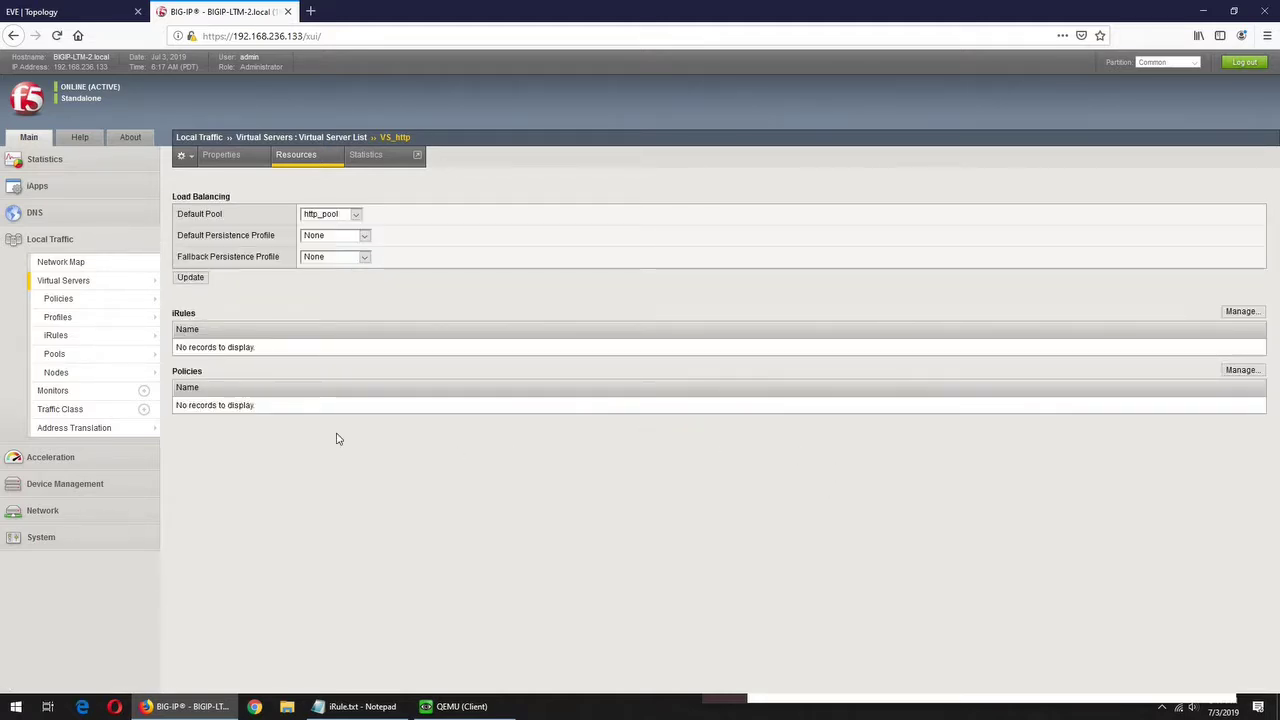
- Create the draft policy redirect-policy with its strategy set to execute all matching rules
mouse_move(57, 306)
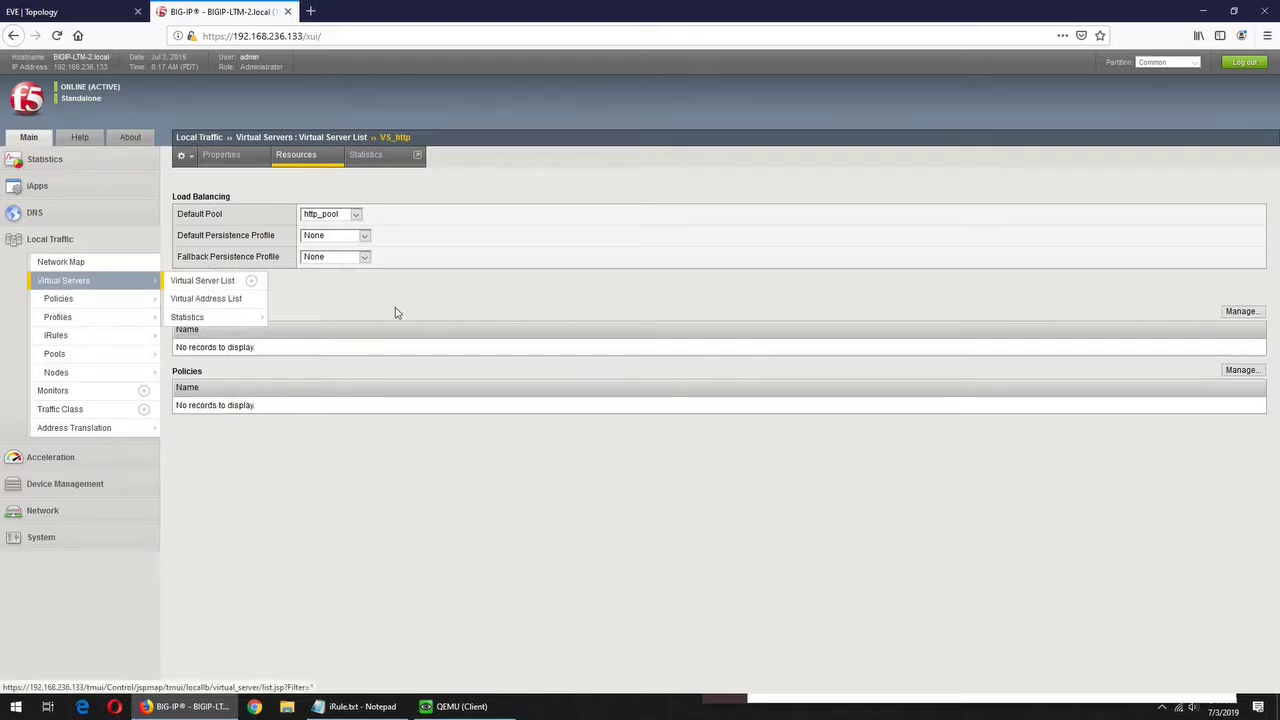
click(80, 300)
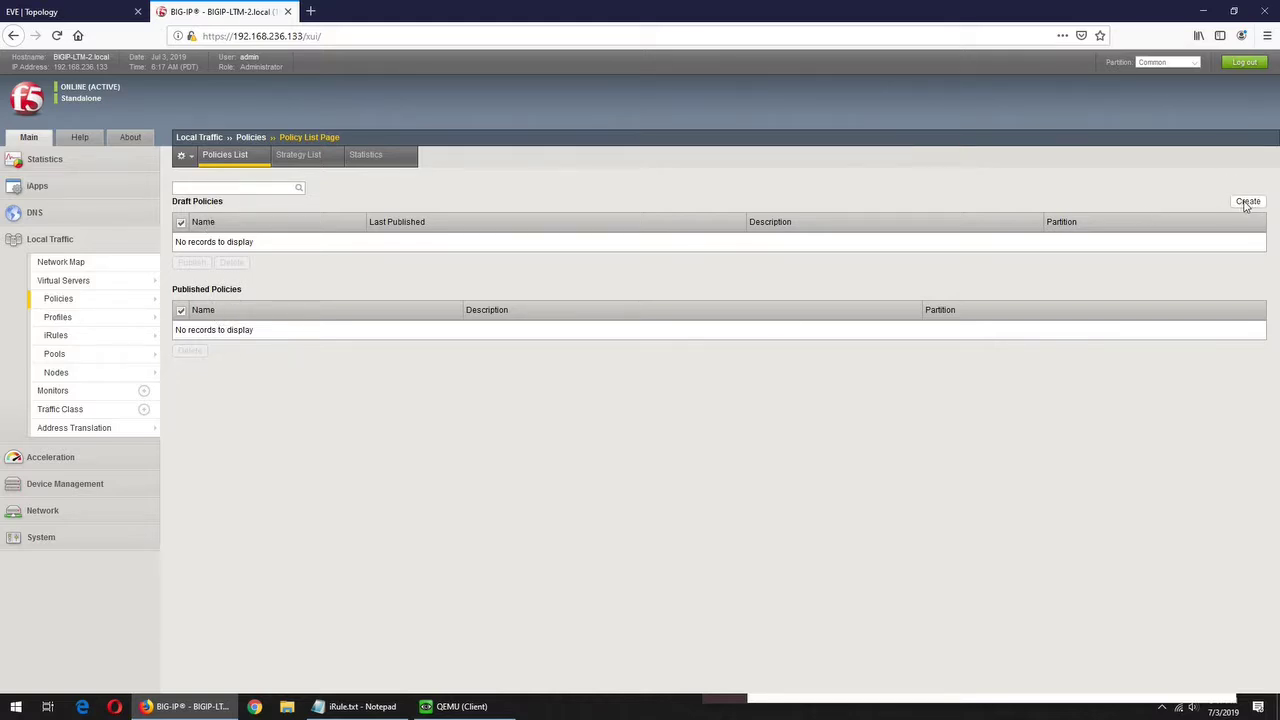
click(1247, 202)
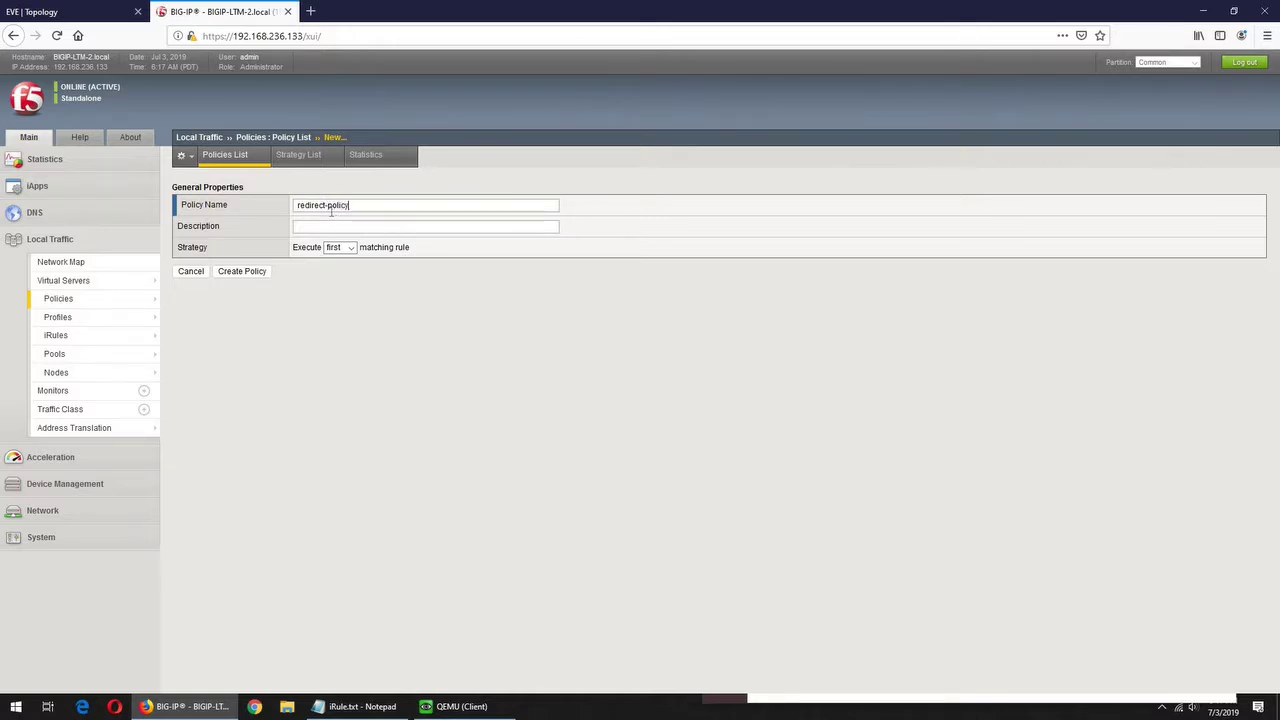
click(350, 249)
click(347, 263)
click(254, 275)
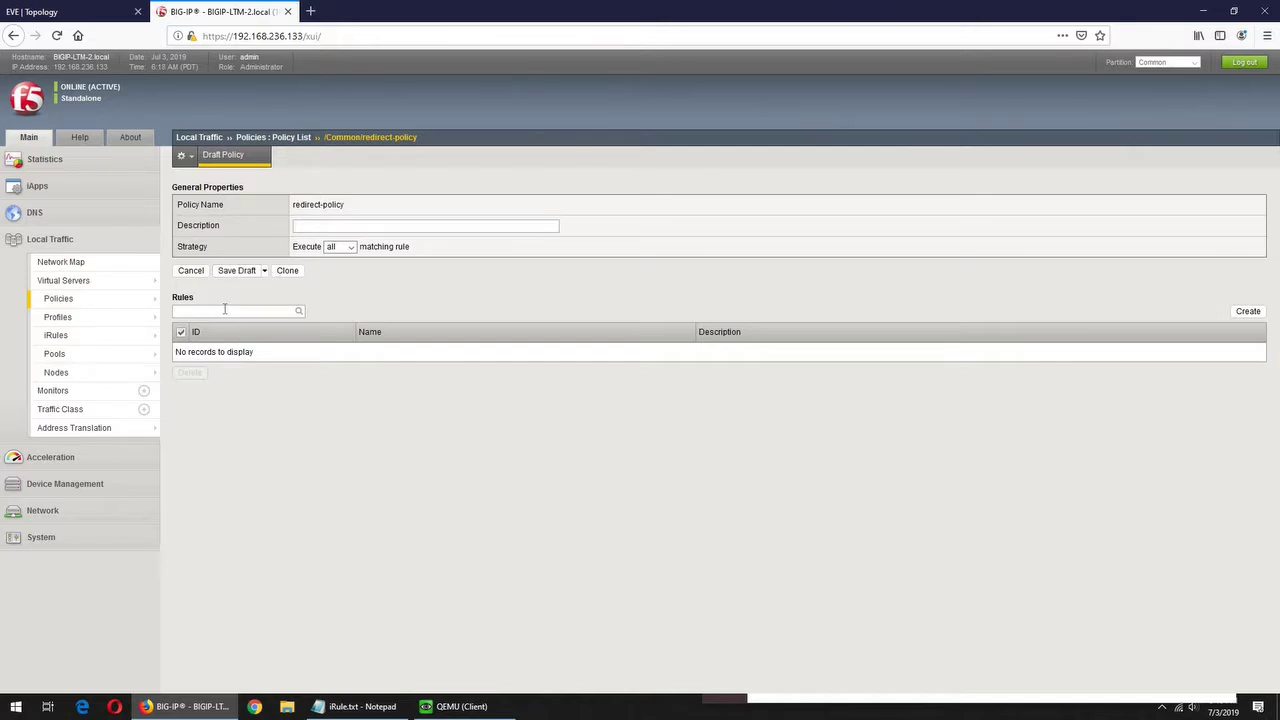
click(1246, 314)
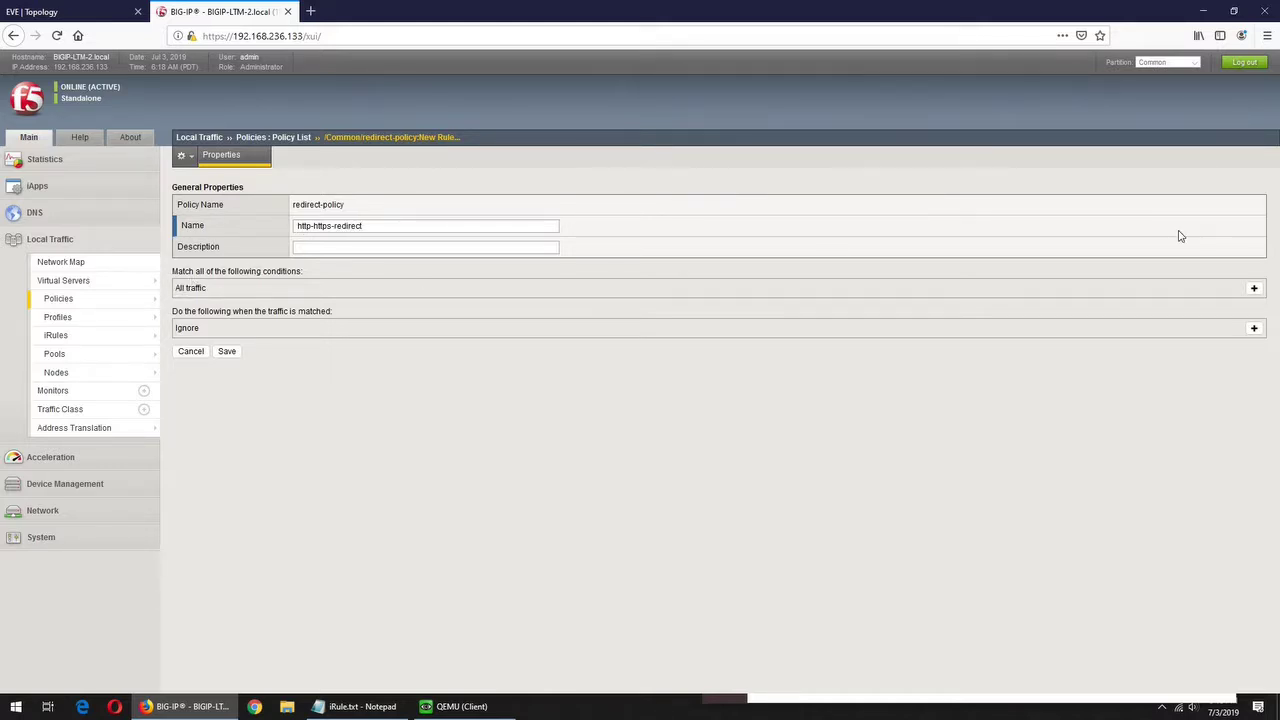
- Add an HTTP URI host condition to http-https-redirect, then remove it so all traffic matches
click(1255, 289)
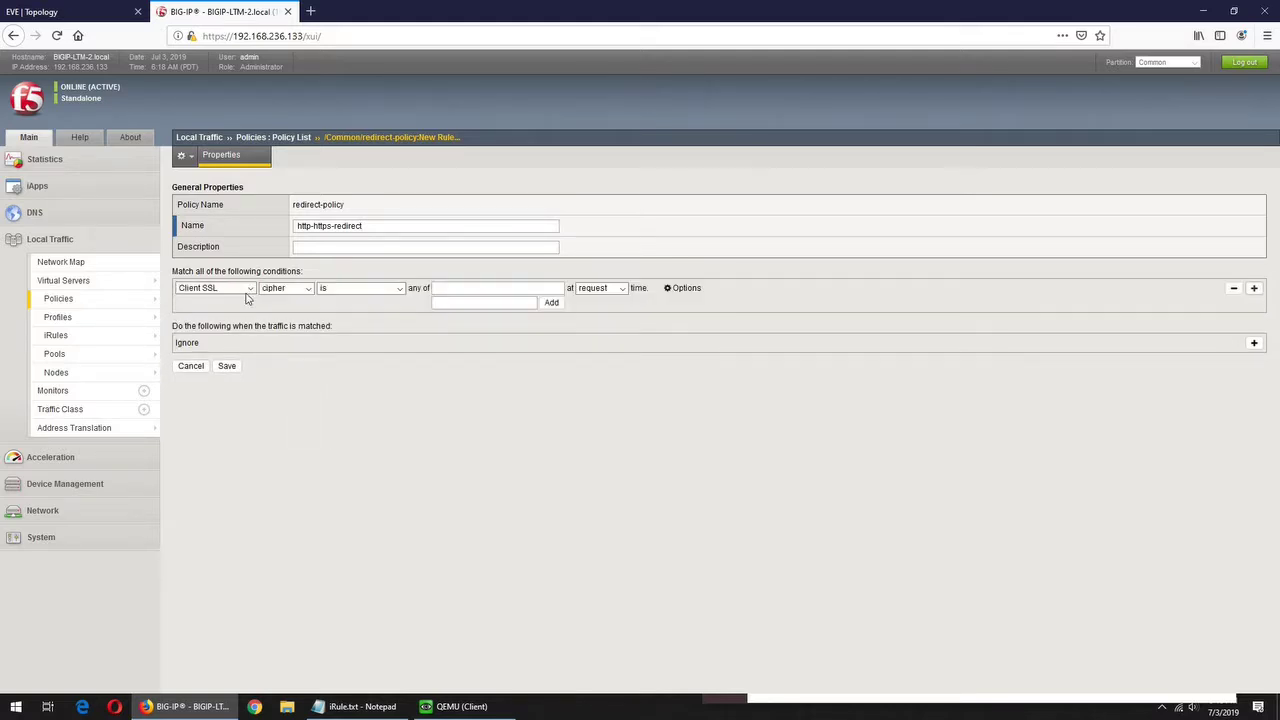
click(248, 288)
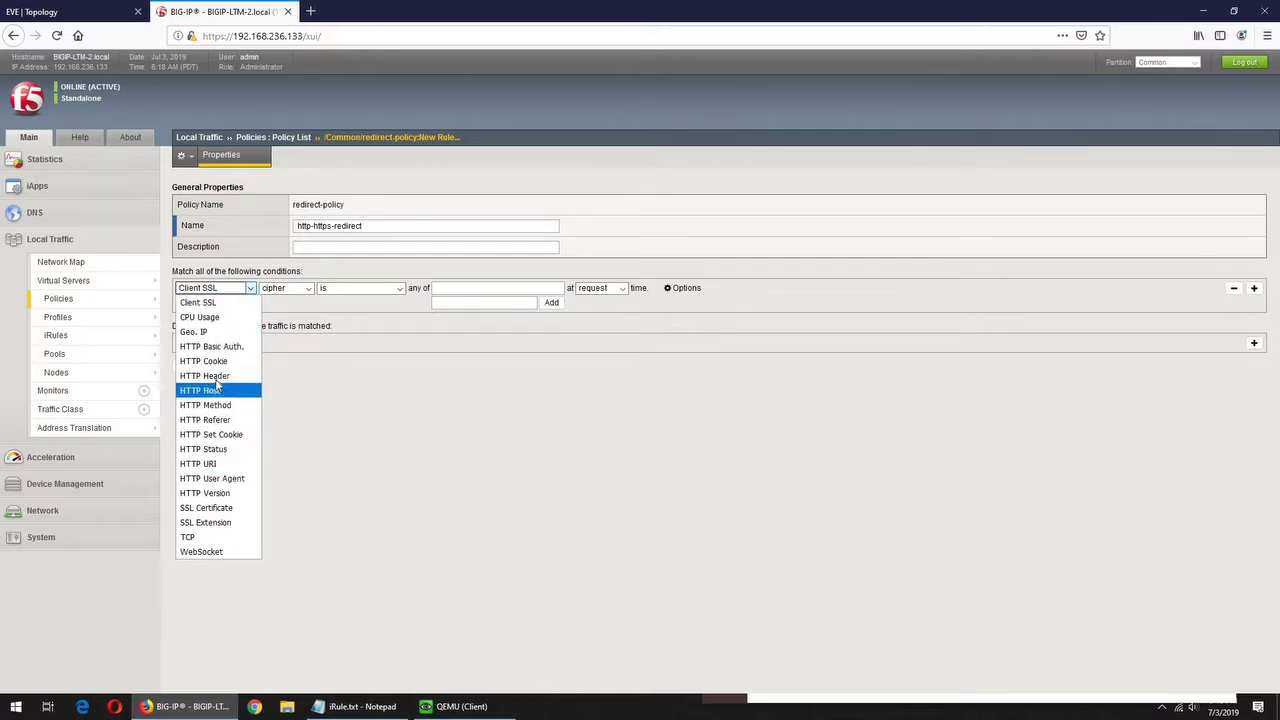
key(Return)
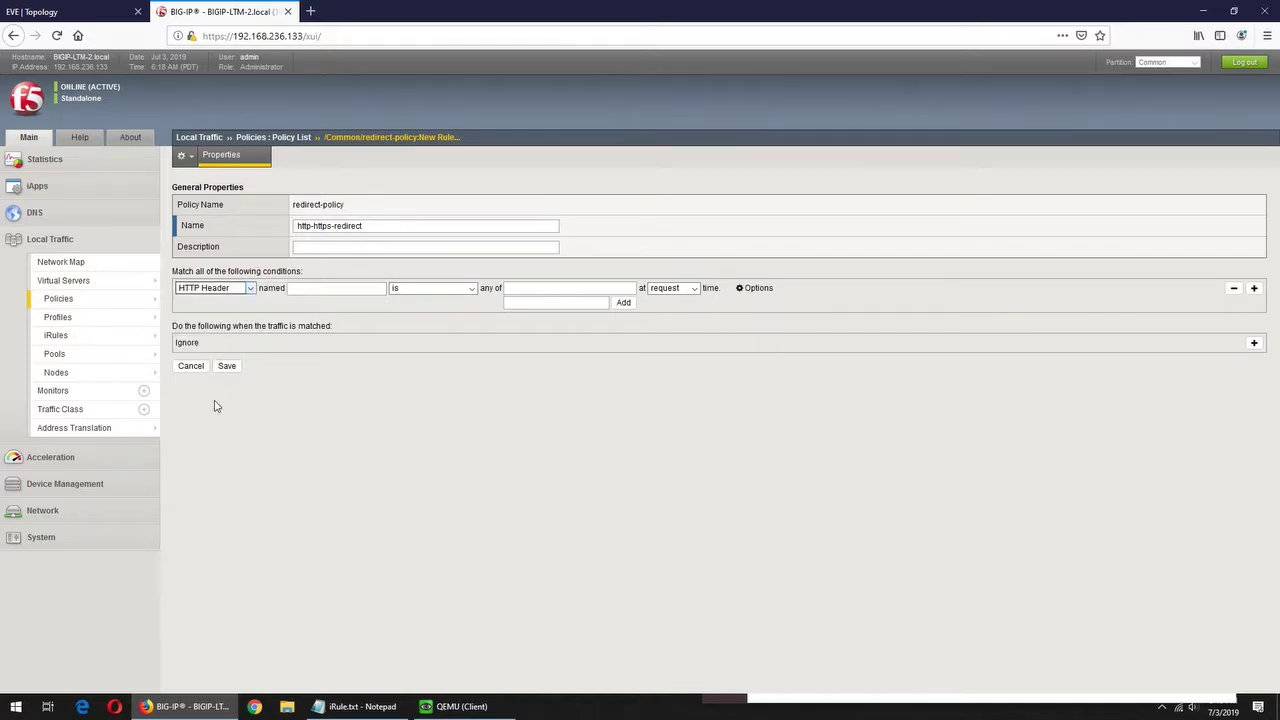
click(250, 289)
click(213, 466)
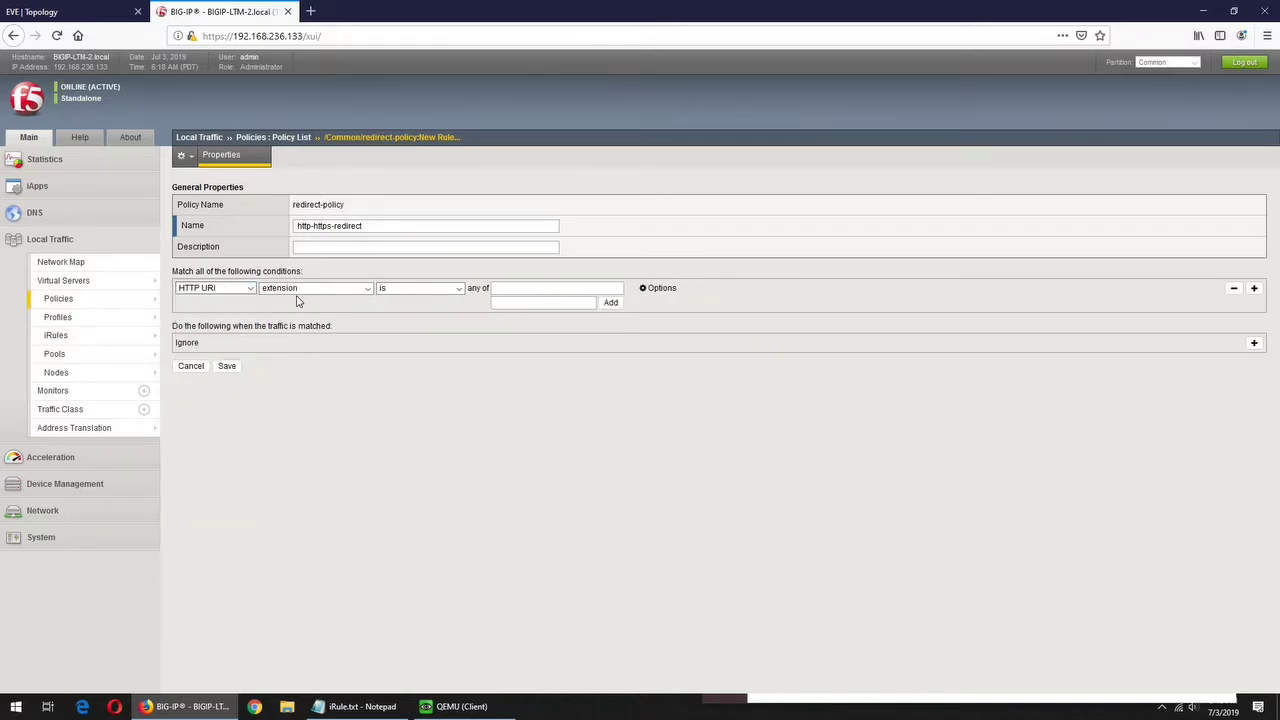
click(368, 289)
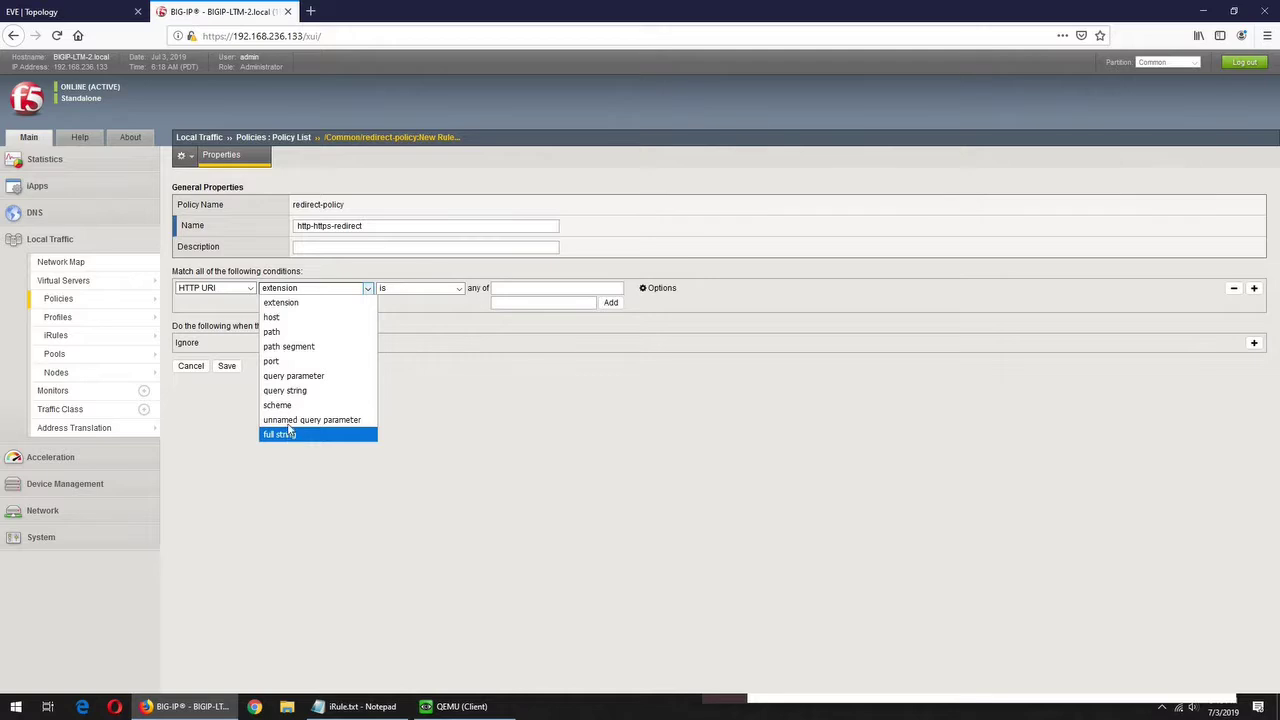
click(272, 317)
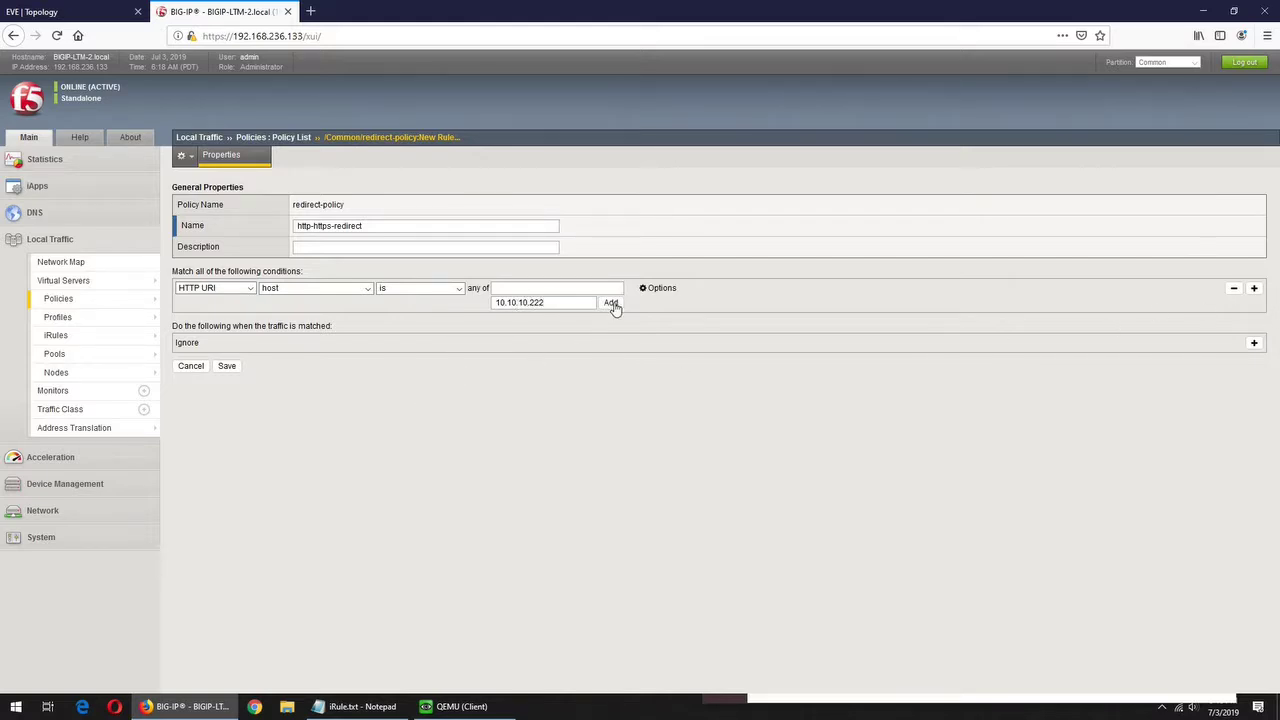
click(1236, 289)
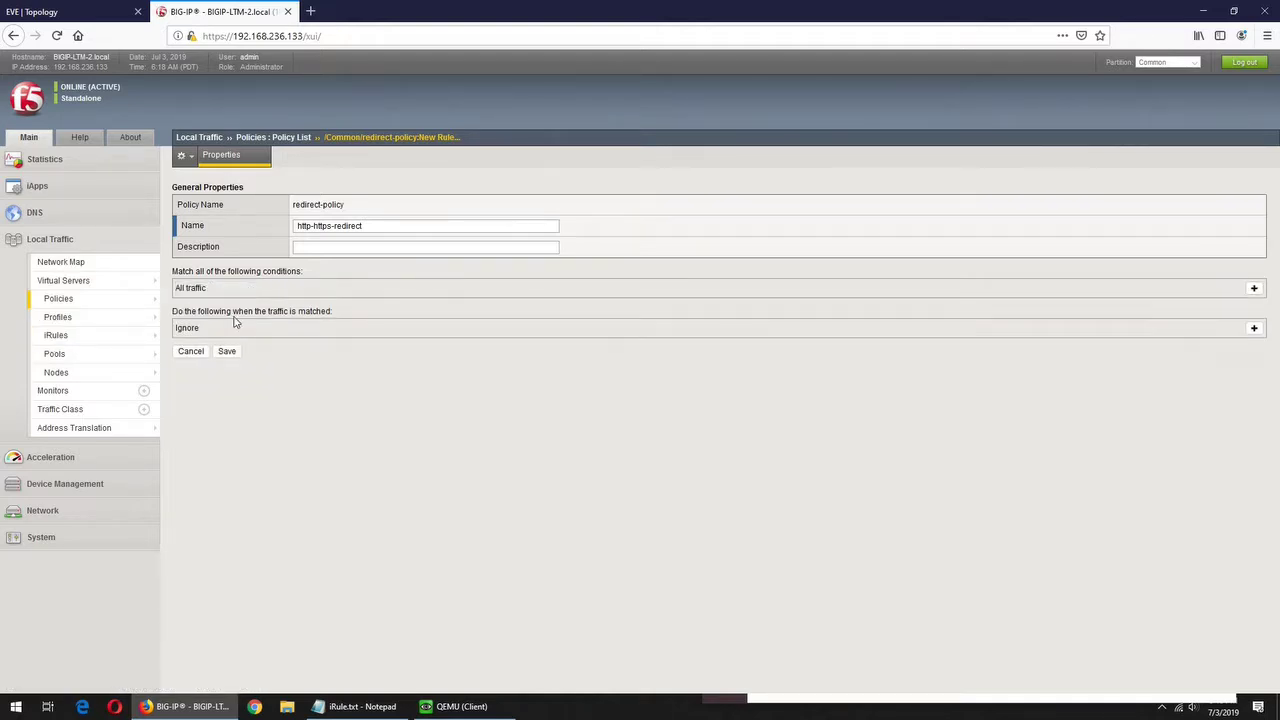
- Add a Redirect action to the http-https-redirect rule
click(1254, 329)
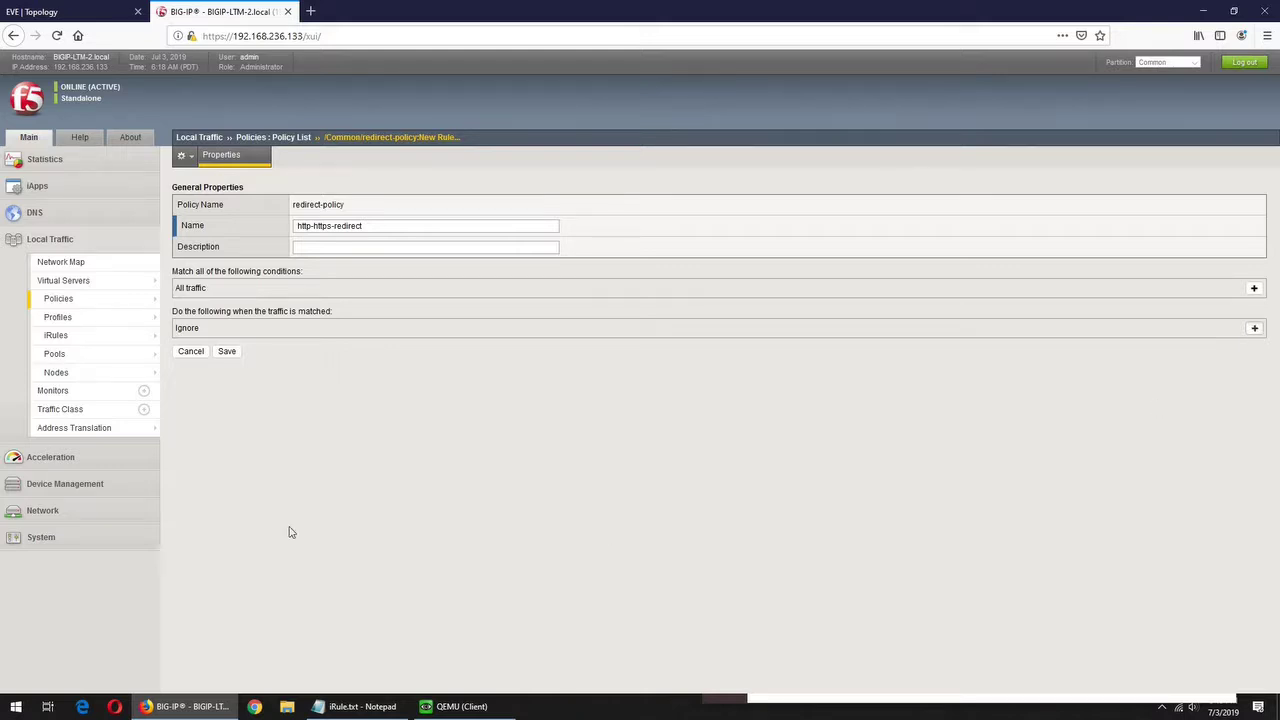
click(244, 331)
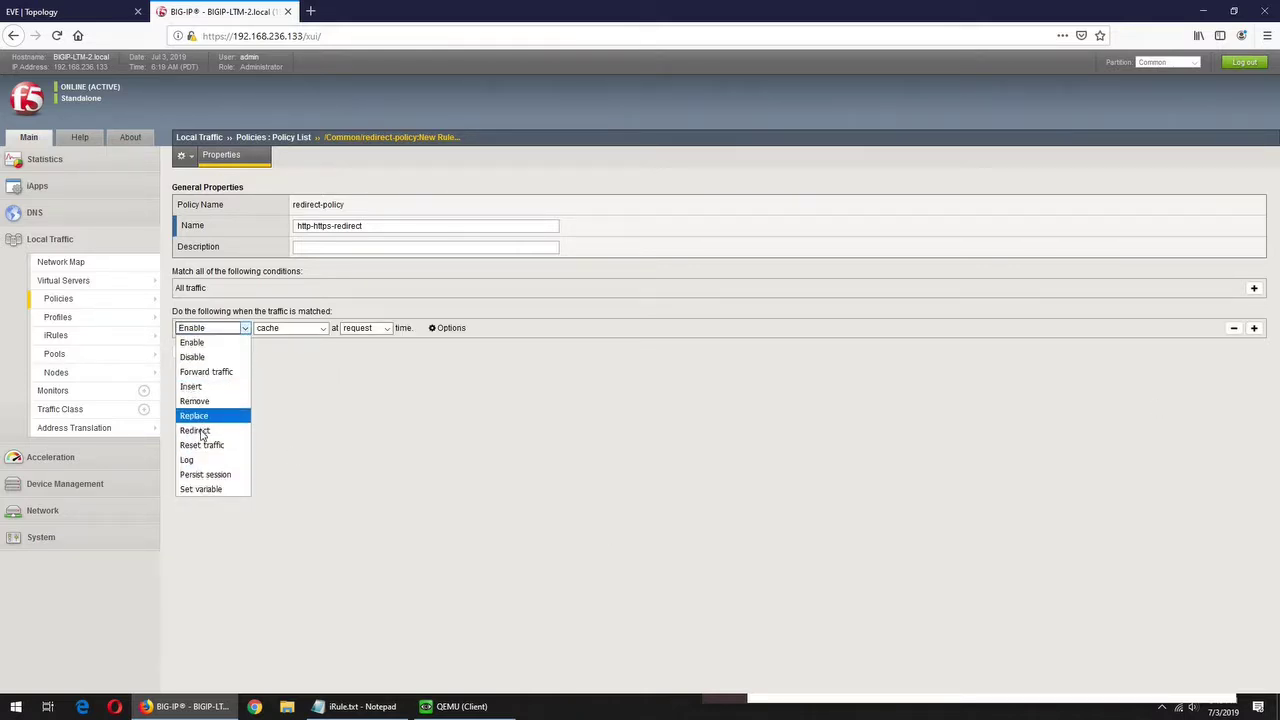
key(Return)
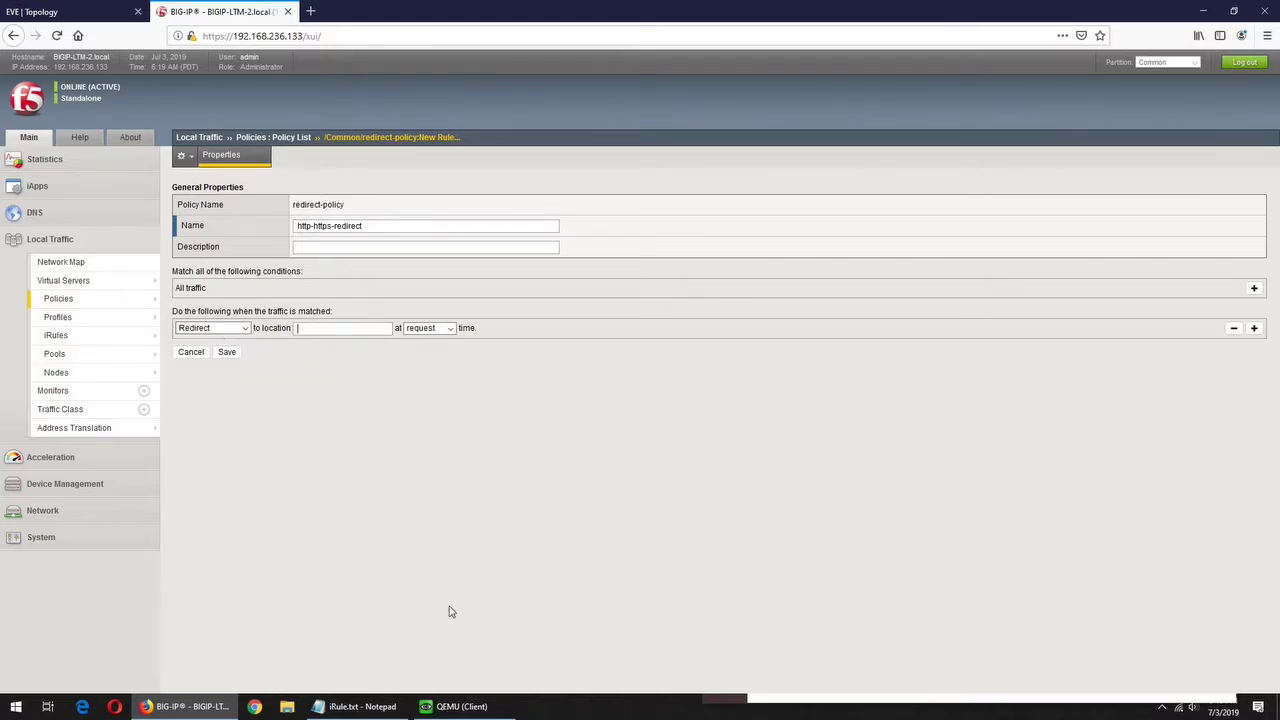
key(alt+Tab)
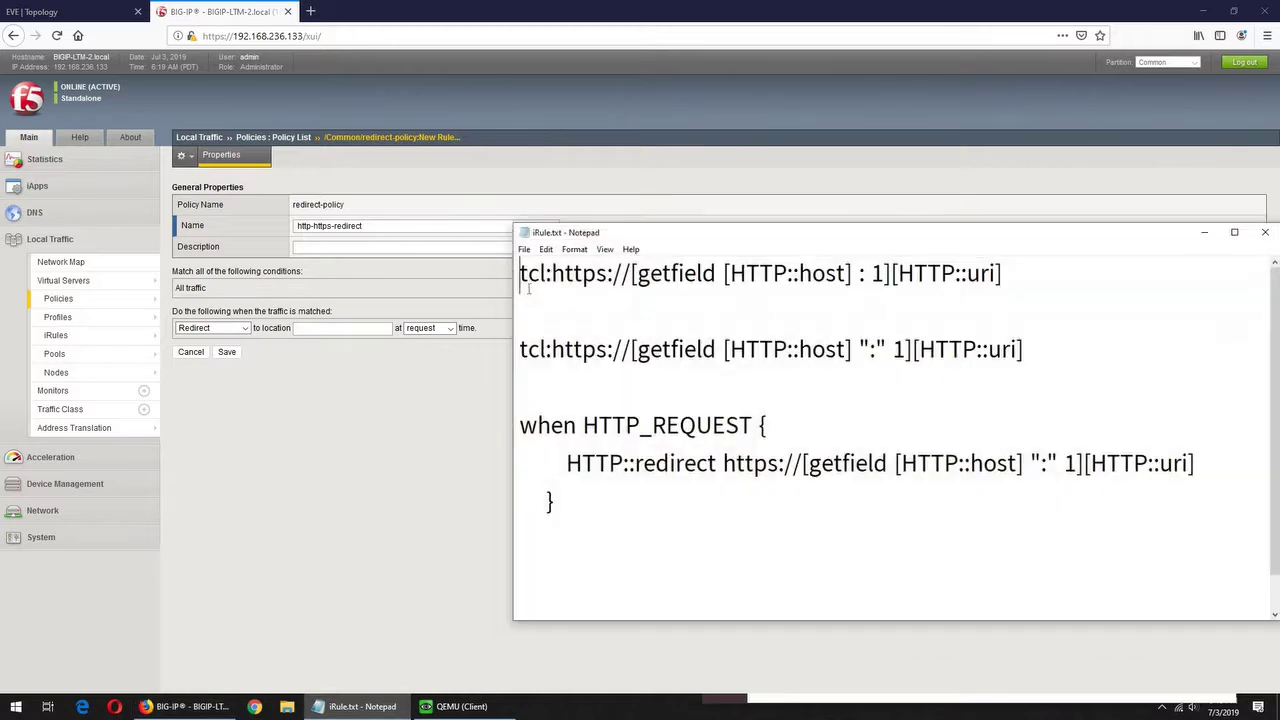
drag(519, 349, 1024, 349)
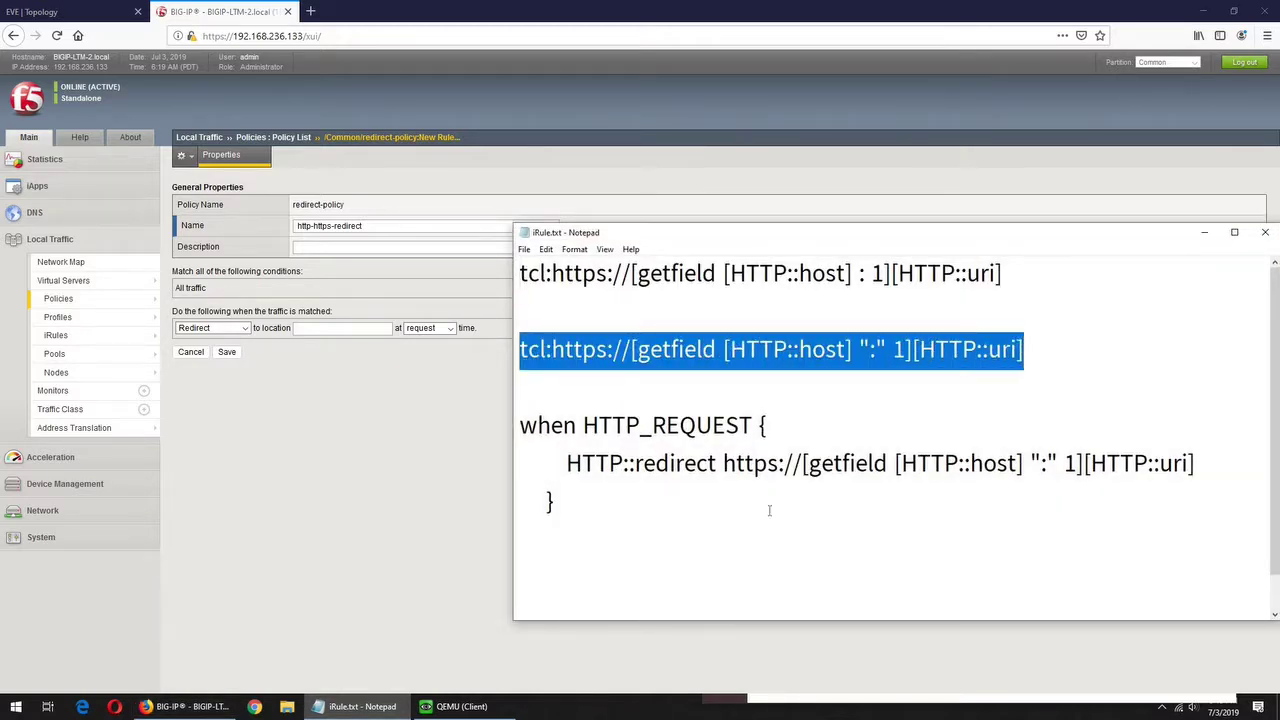
drag(723, 463, 519, 465)
click(529, 349)
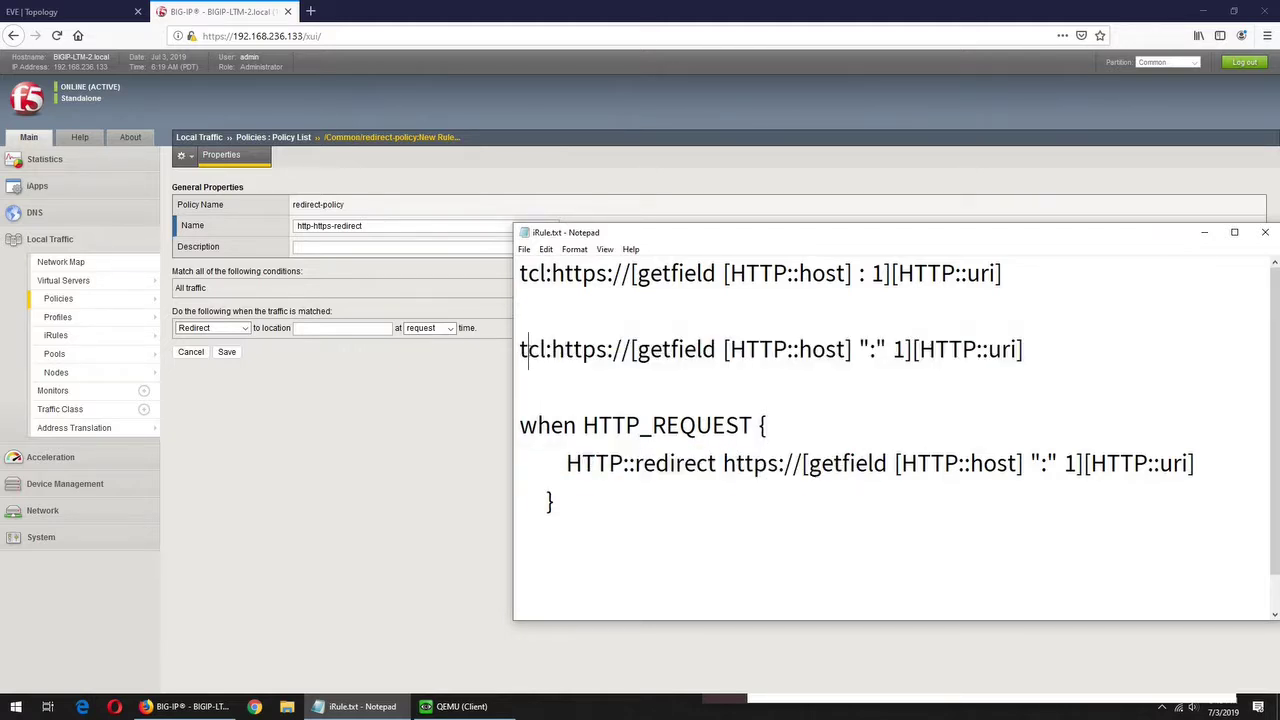
key(Home)
key(ctrl+shift+Right)
key(ctrl+shift+Right)
key(Left)
shift+click(992, 349)
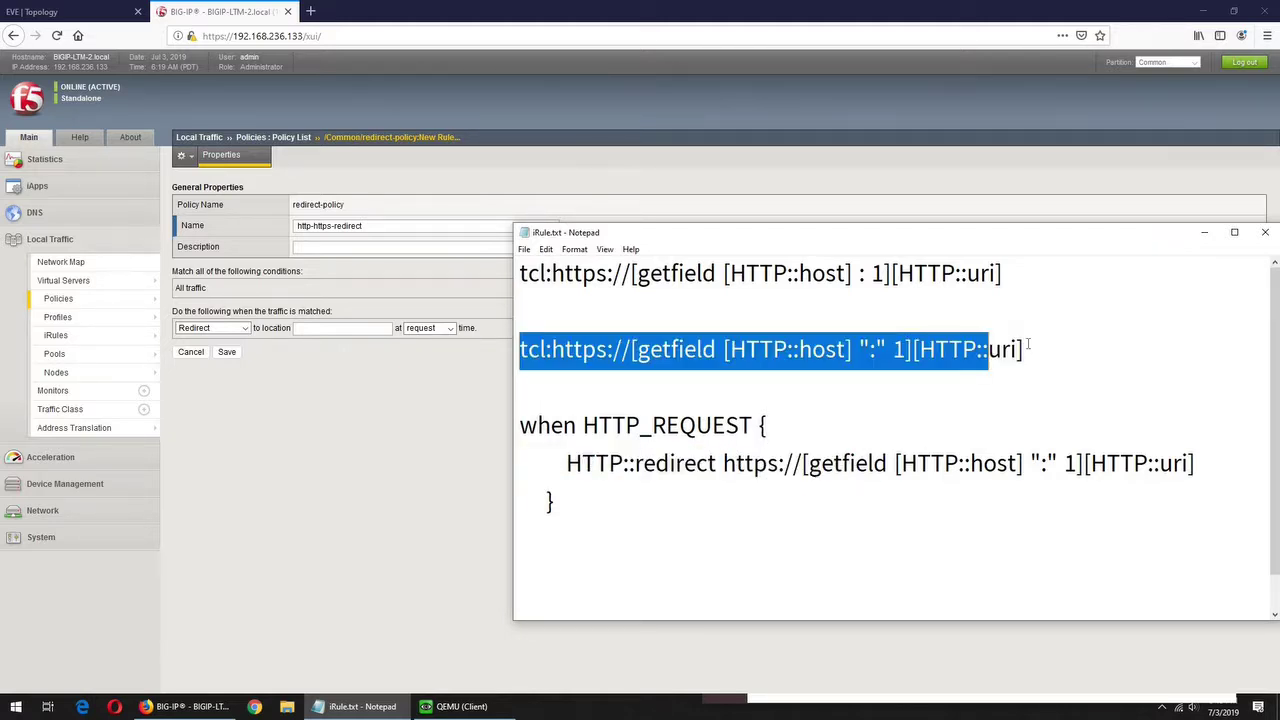
key(shift+End)
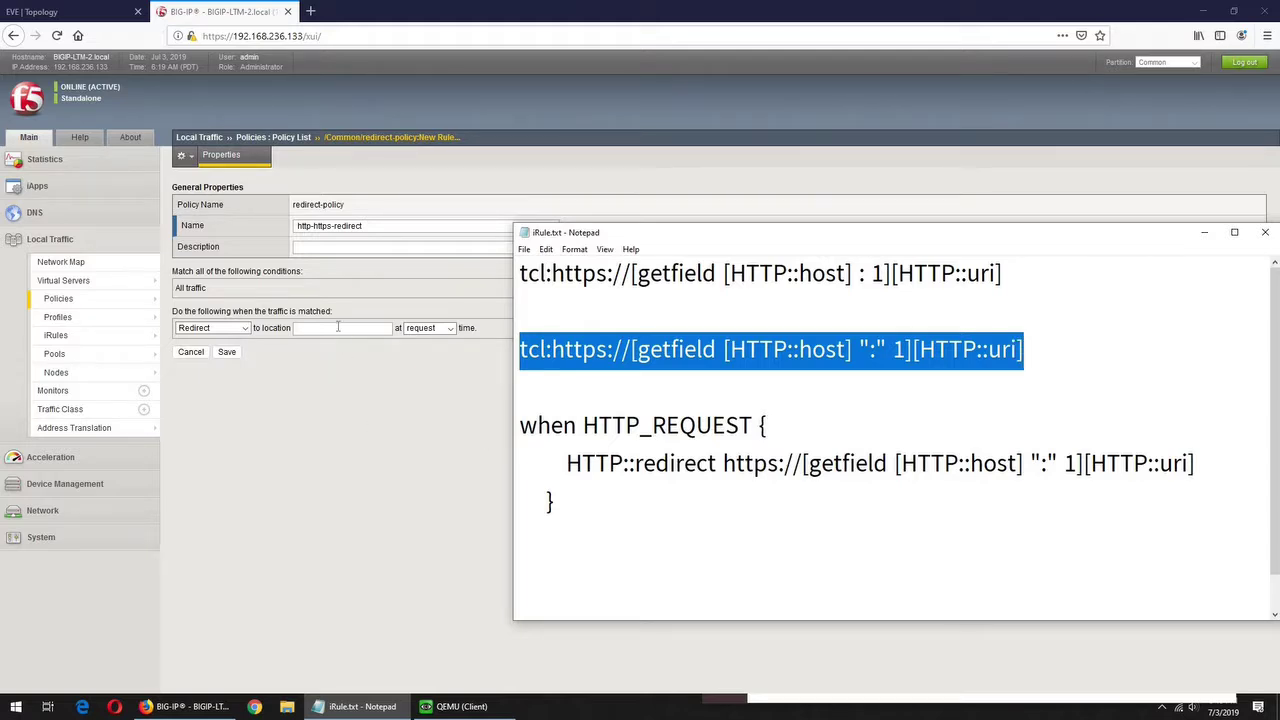
click(337, 328)
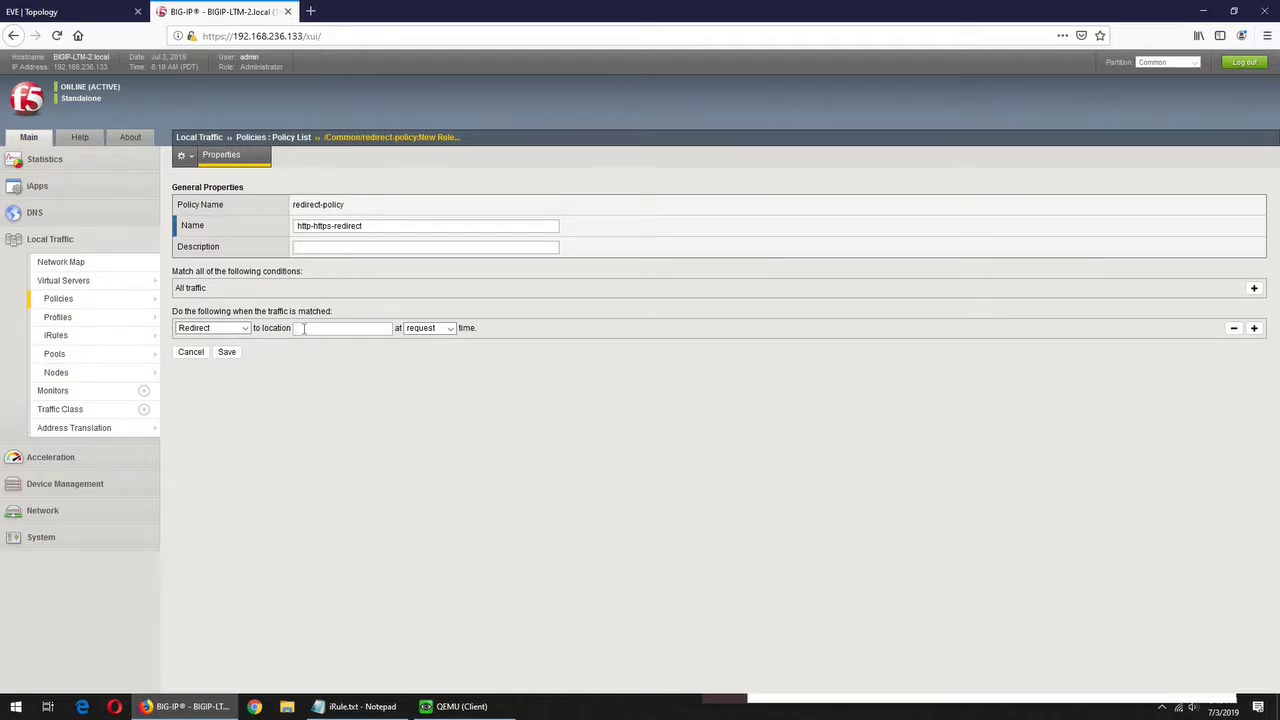
key(ctrl+v)
- Save the rule, save redirect-policy as a draft, and publish it
click(227, 354)
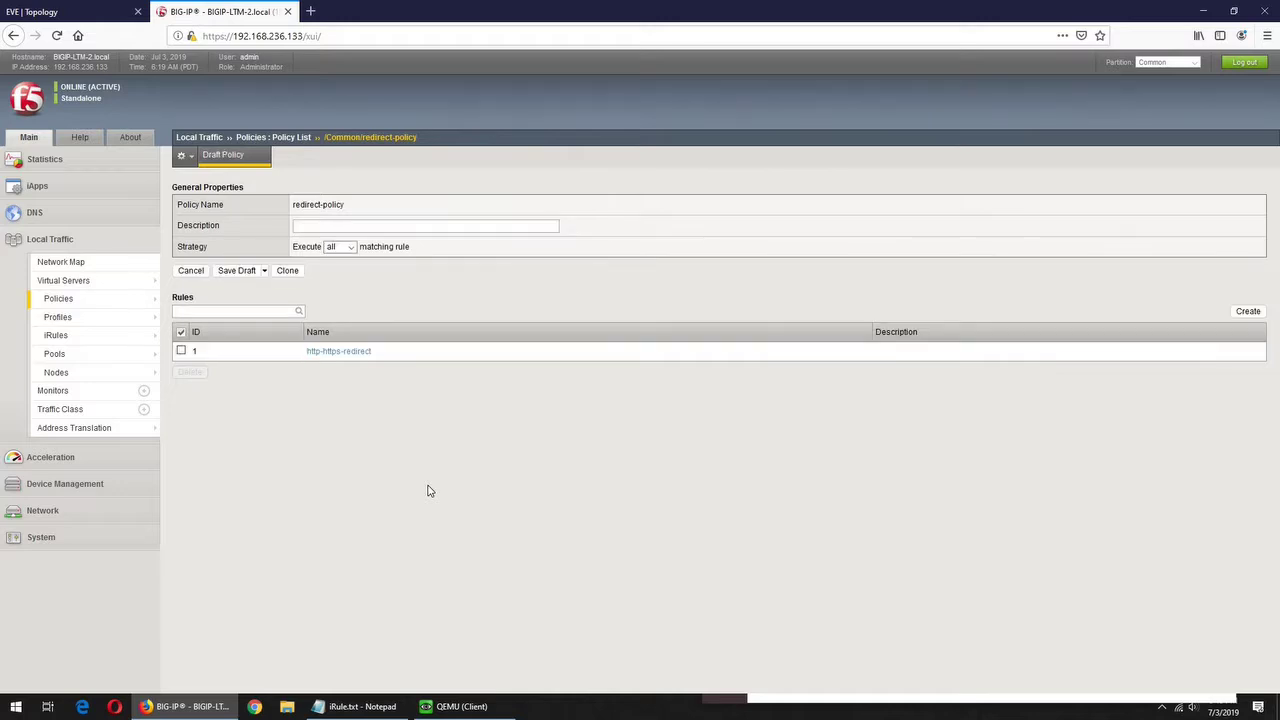
click(264, 272)
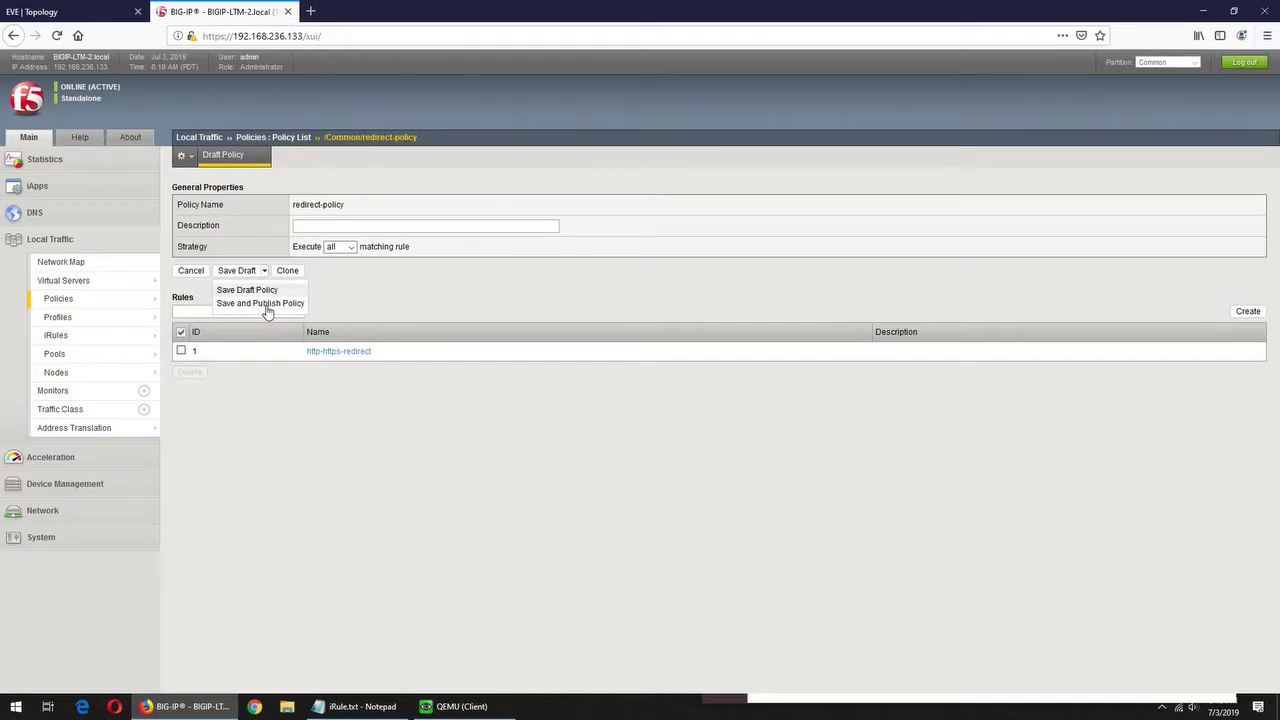
click(266, 291)
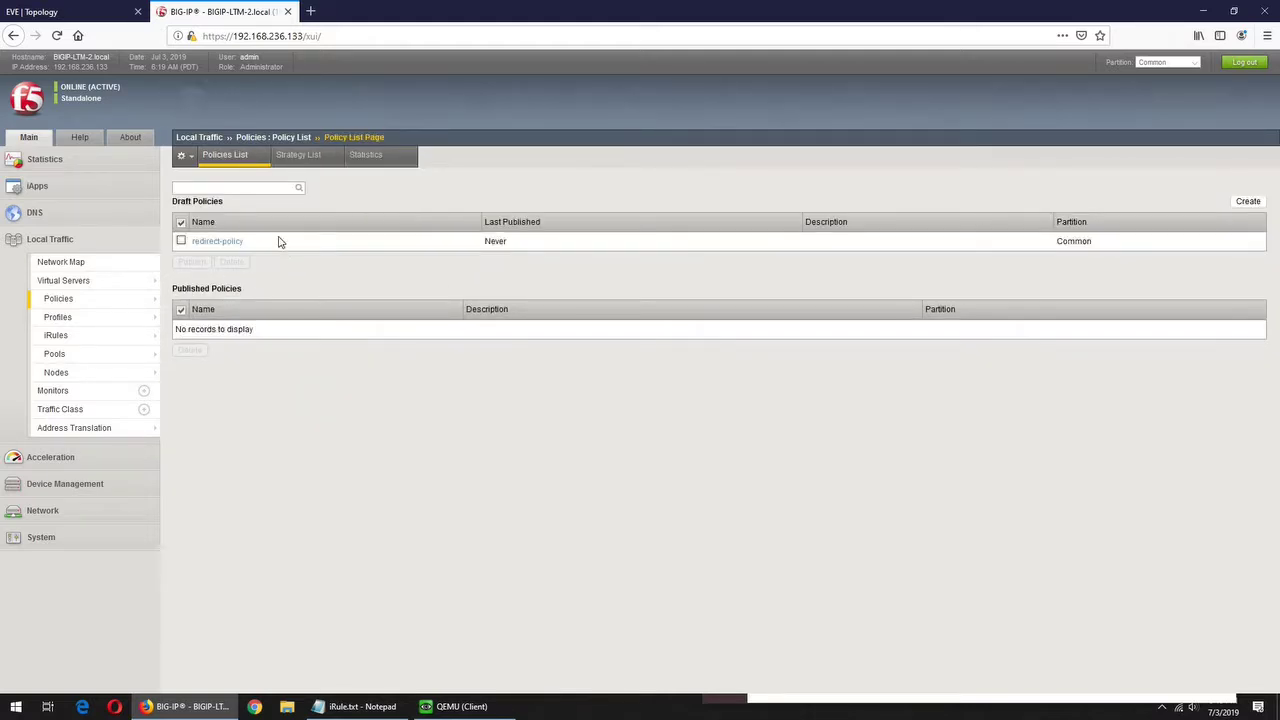
click(181, 242)
click(191, 263)
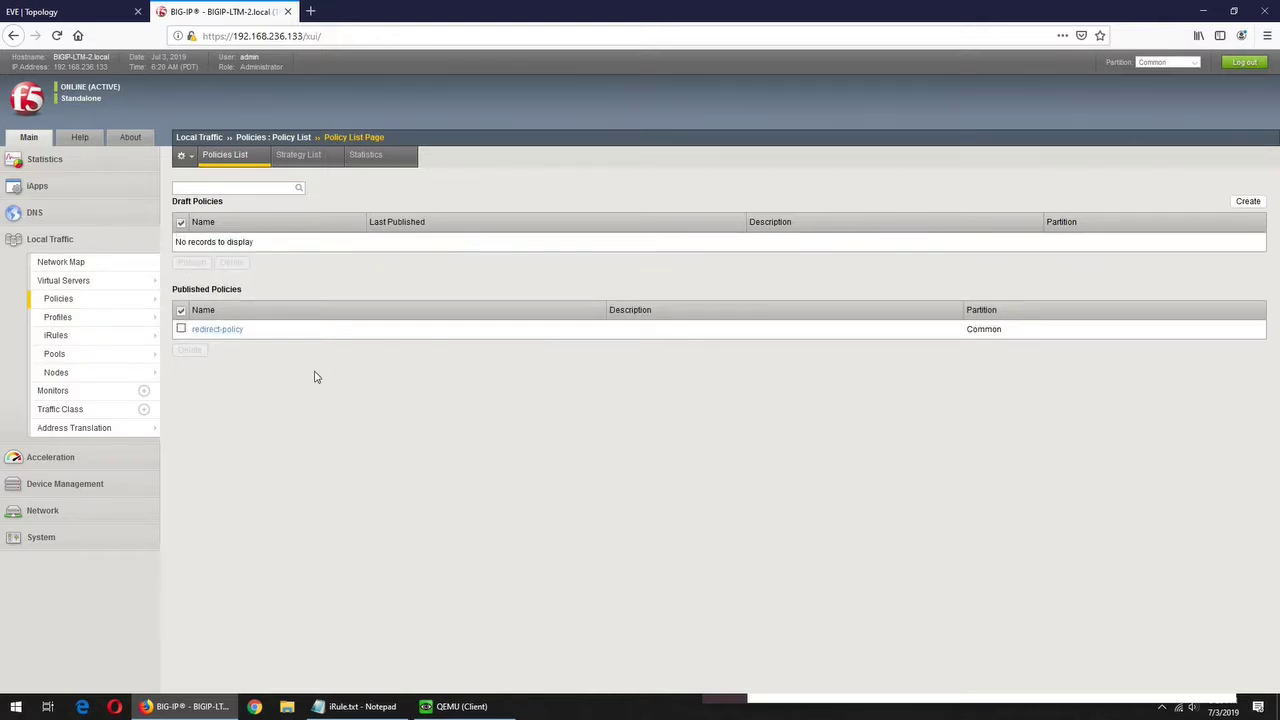
click(84, 283)
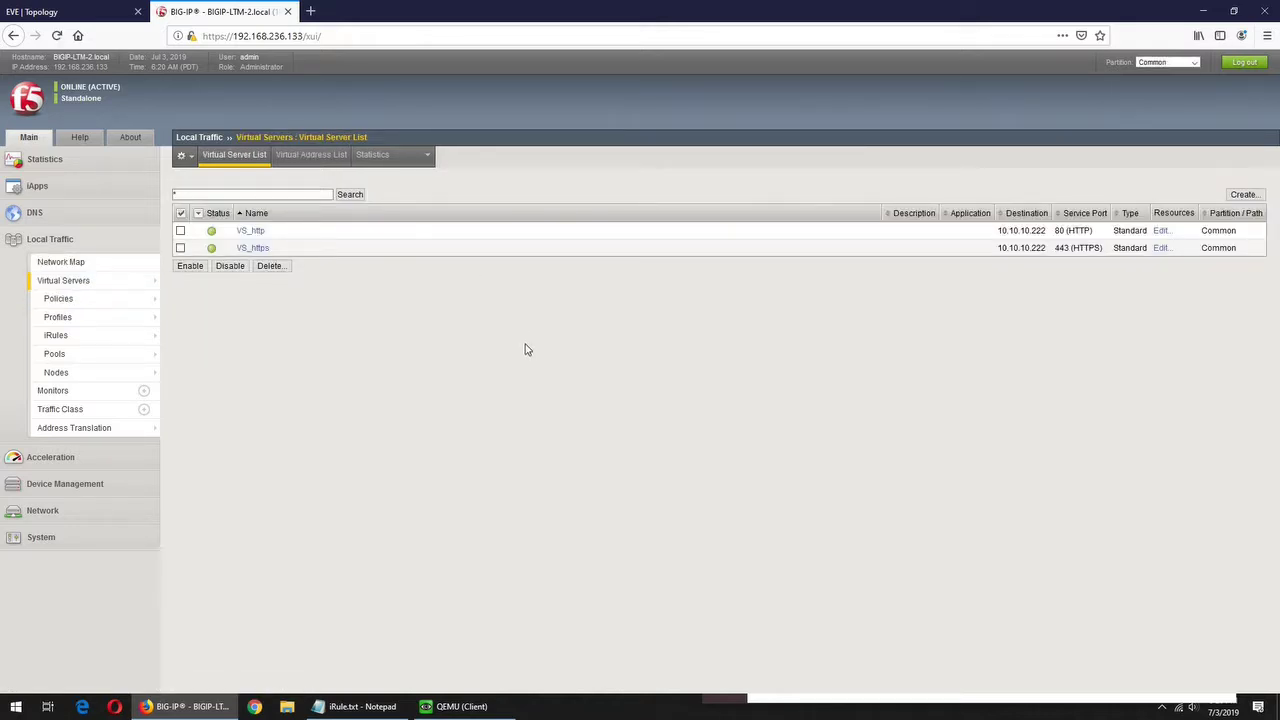
- Move redirect-policy into VS_http's enabled policies on its Resources tab
click(255, 232)
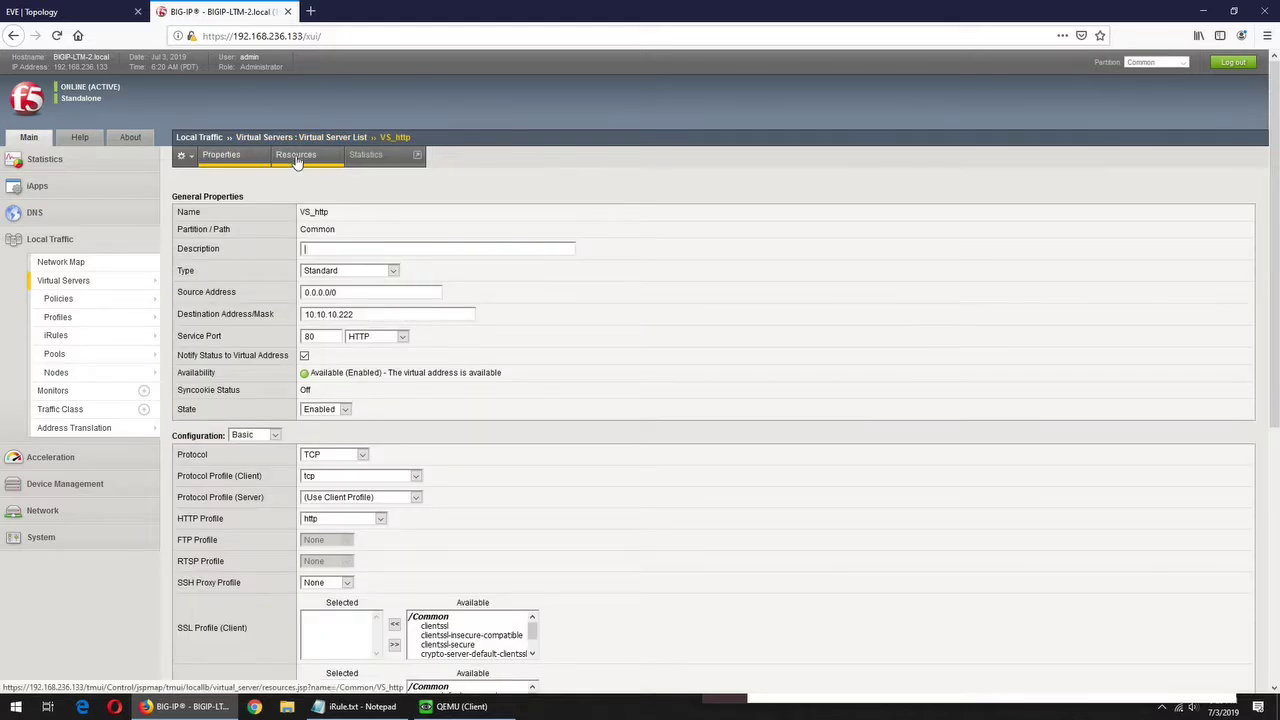
click(296, 158)
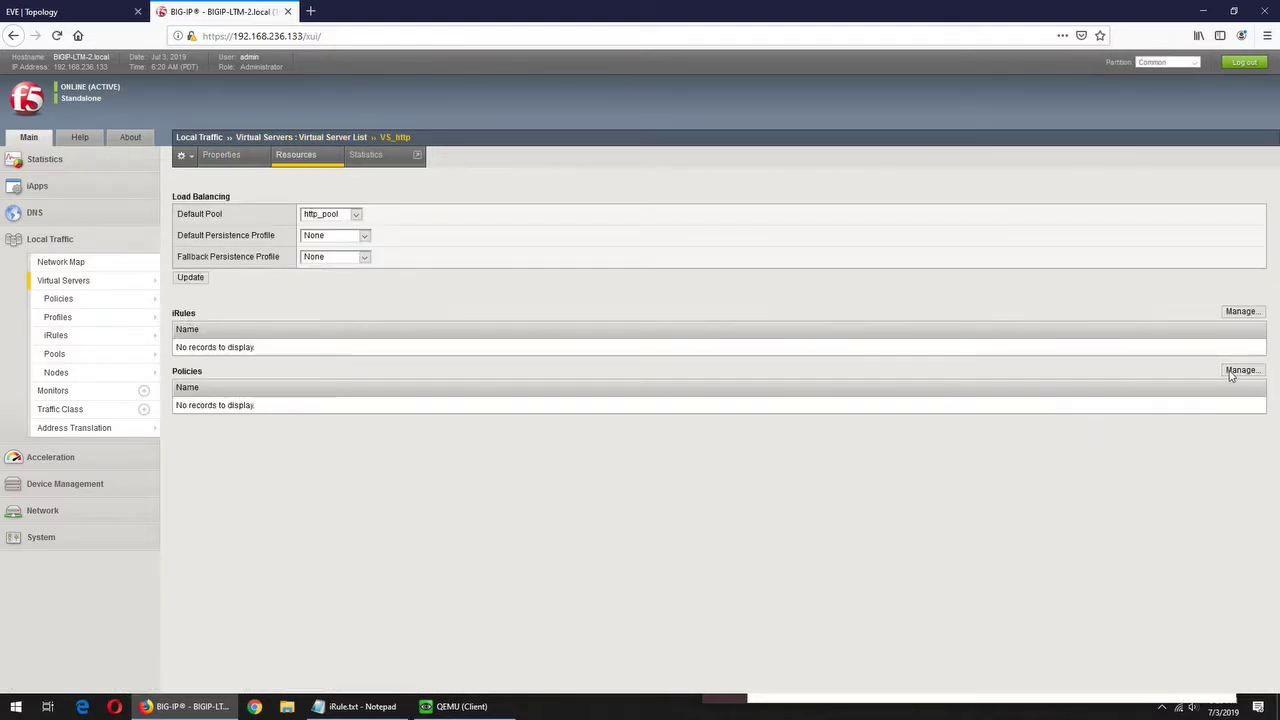
click(1241, 370)
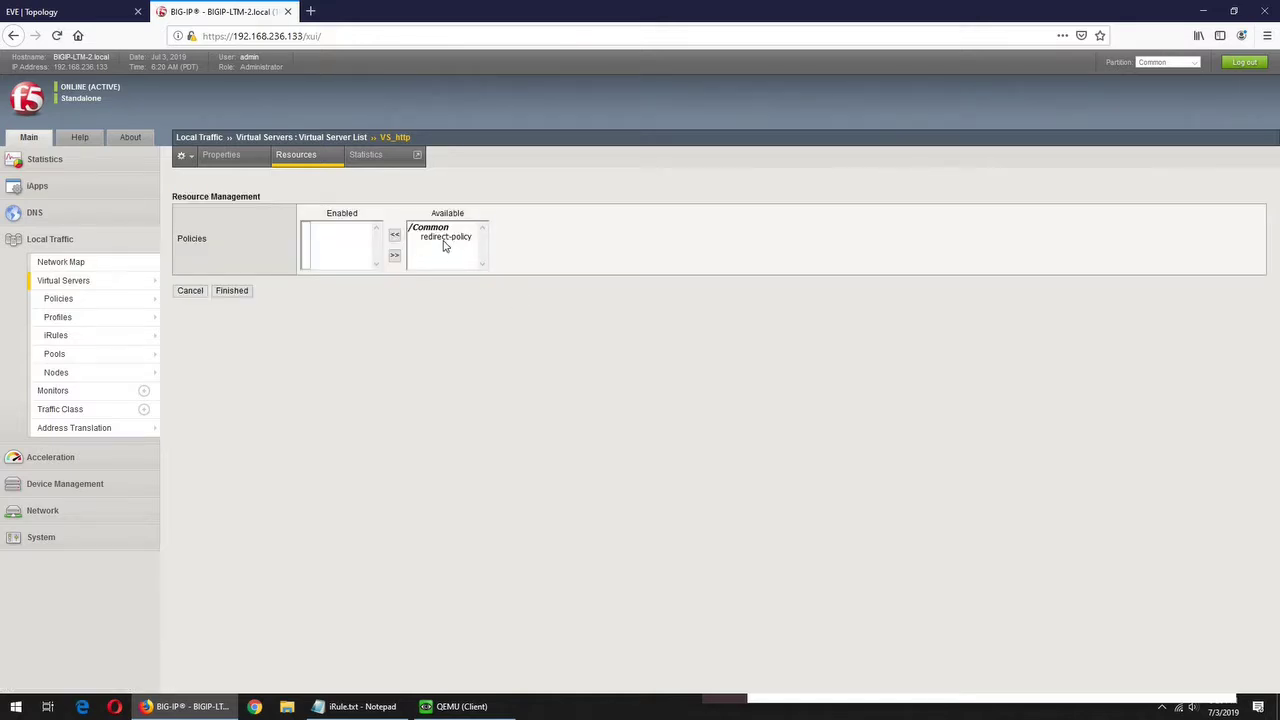
click(446, 237)
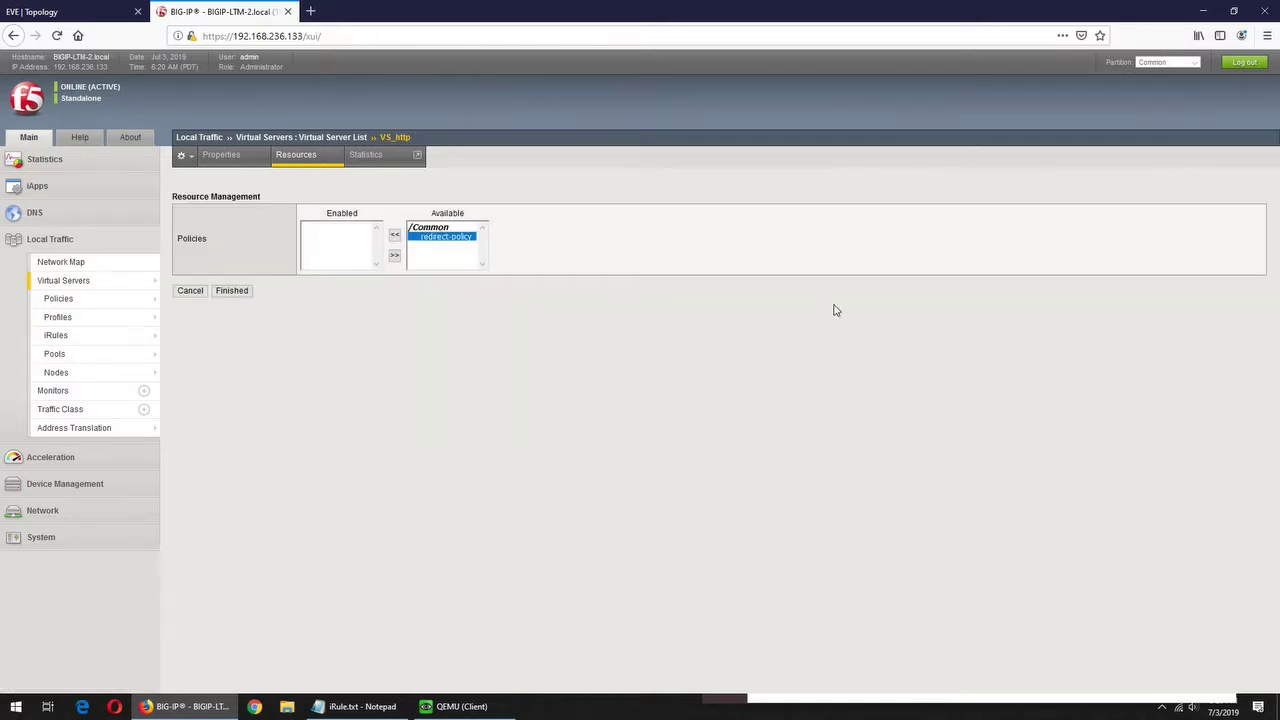
click(394, 235)
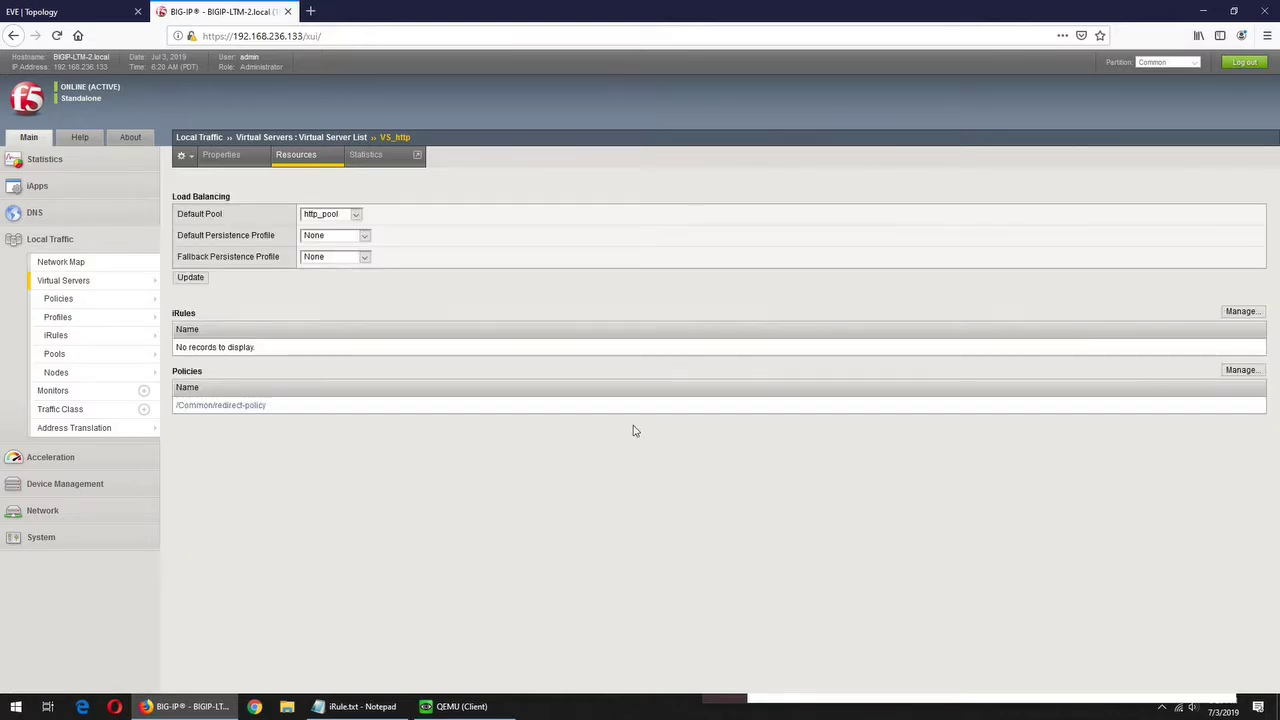
- Leave the client Firefox with just one new tab by closing the other tabs
click(455, 706)
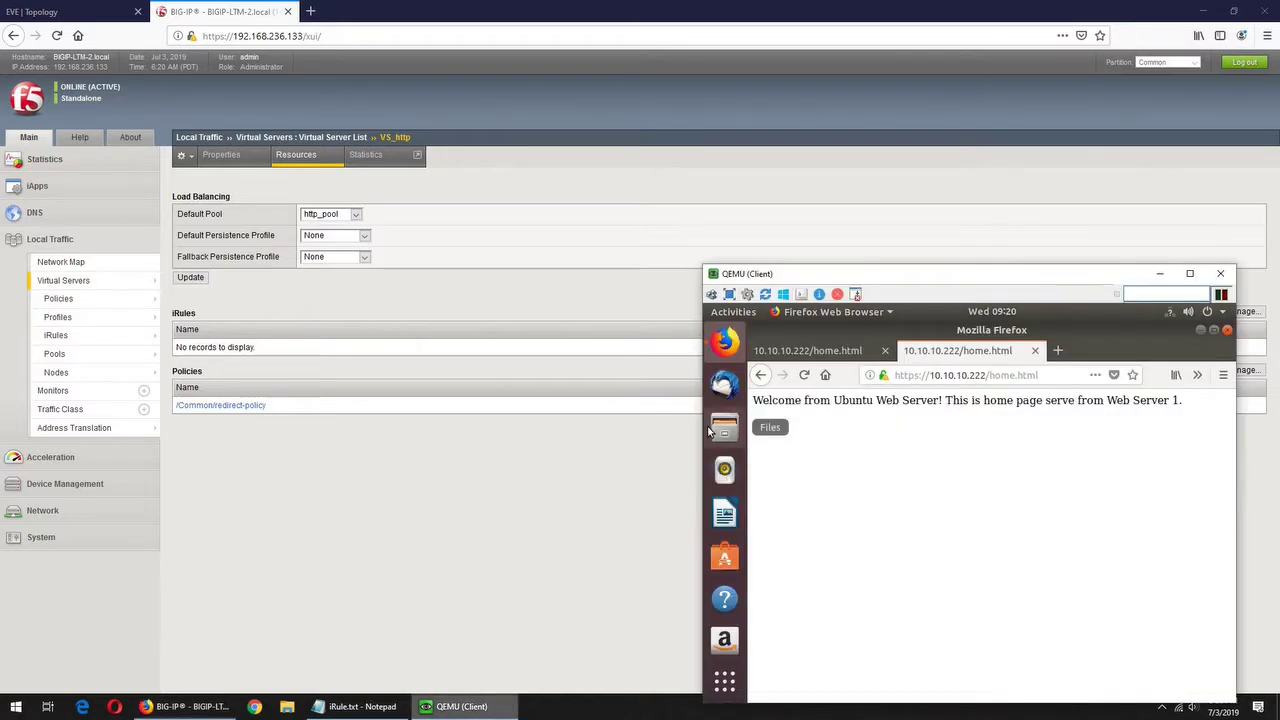
click(1057, 350)
right_click(1080, 352)
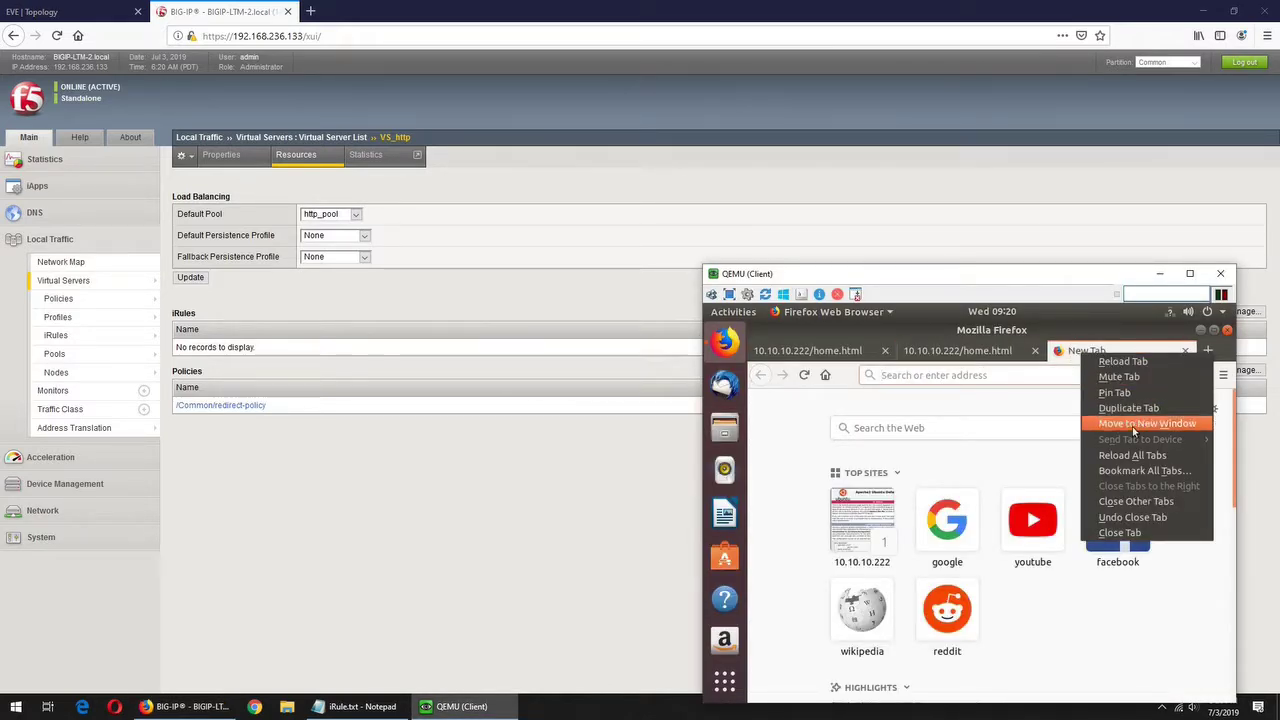
click(1127, 501)
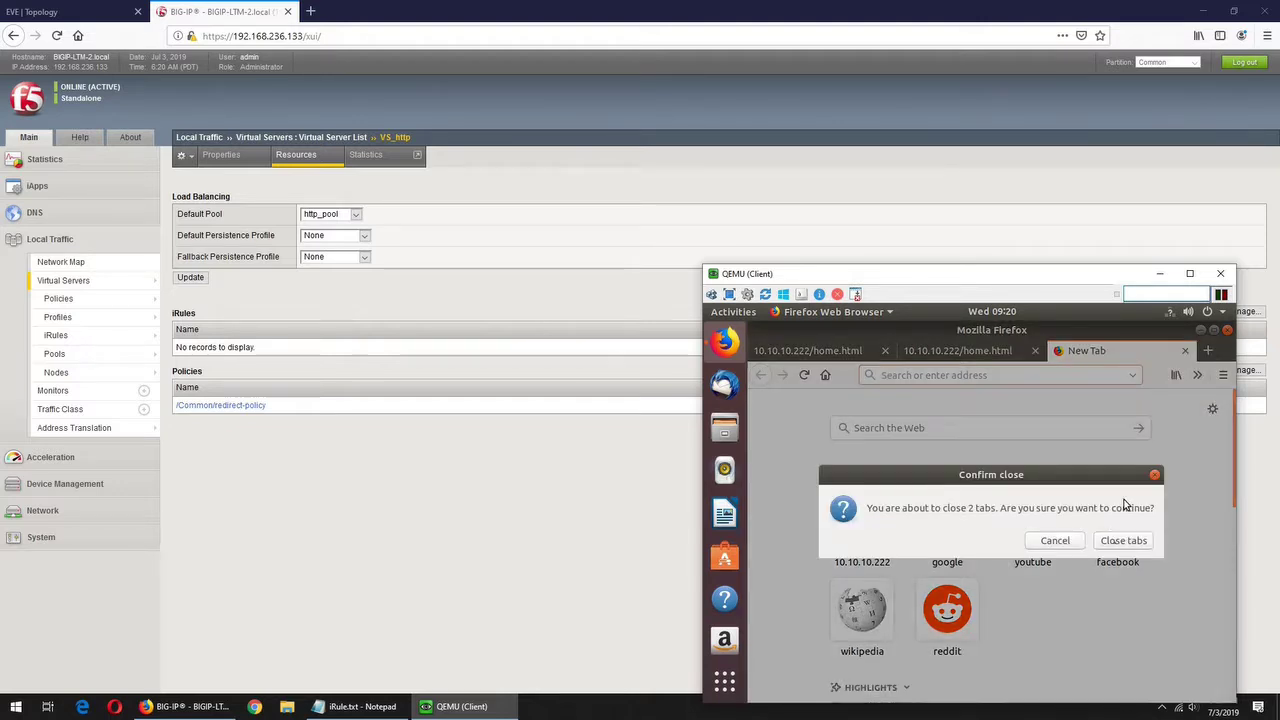
click(1122, 541)
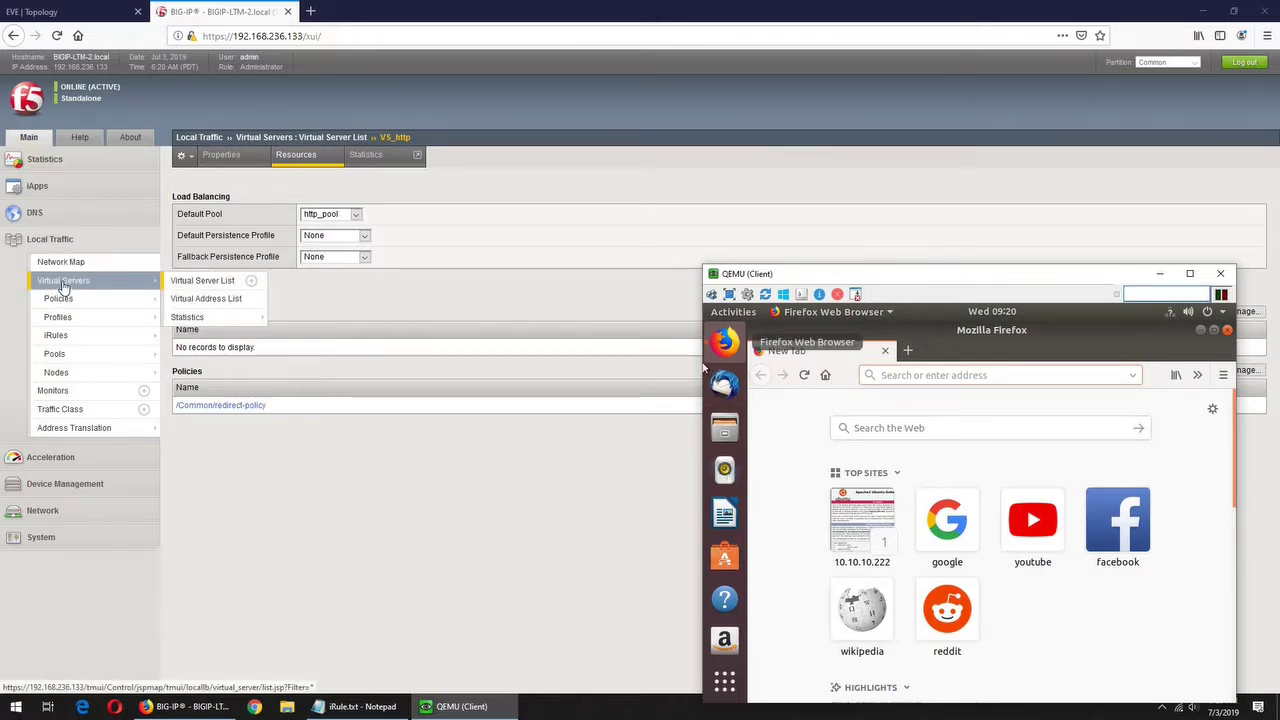
click(63, 285)
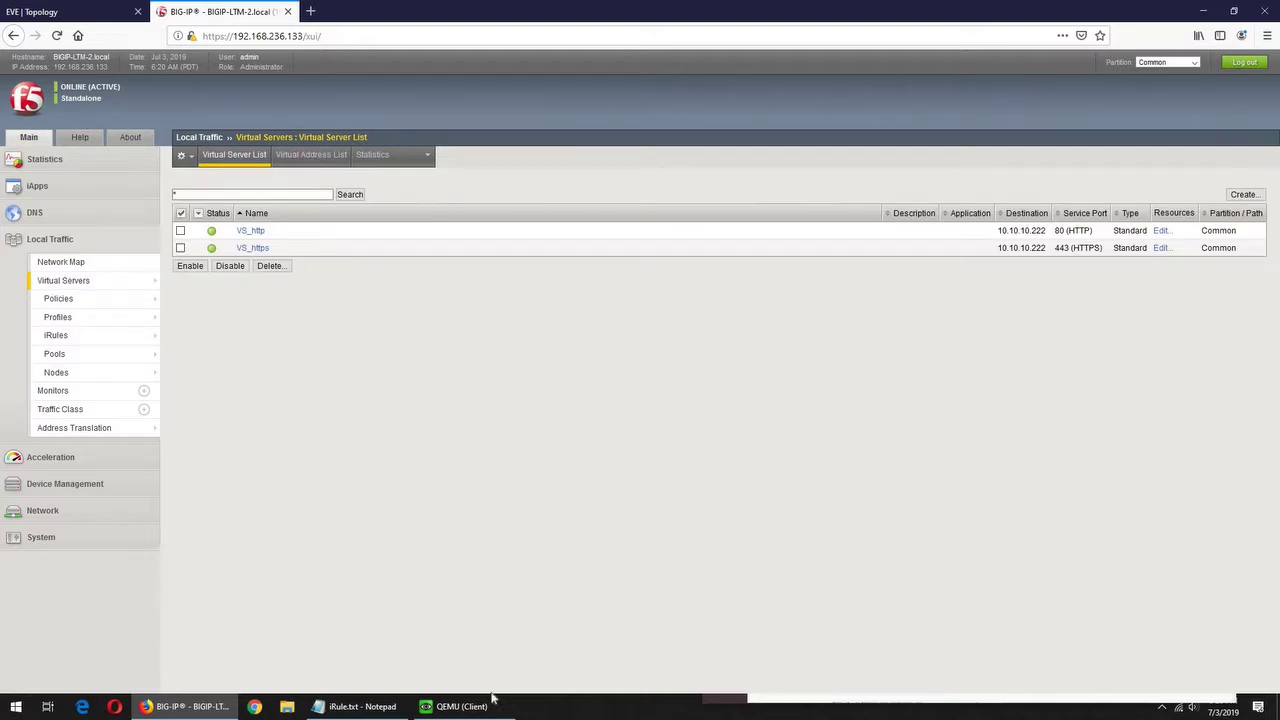
key(alt+Tab)
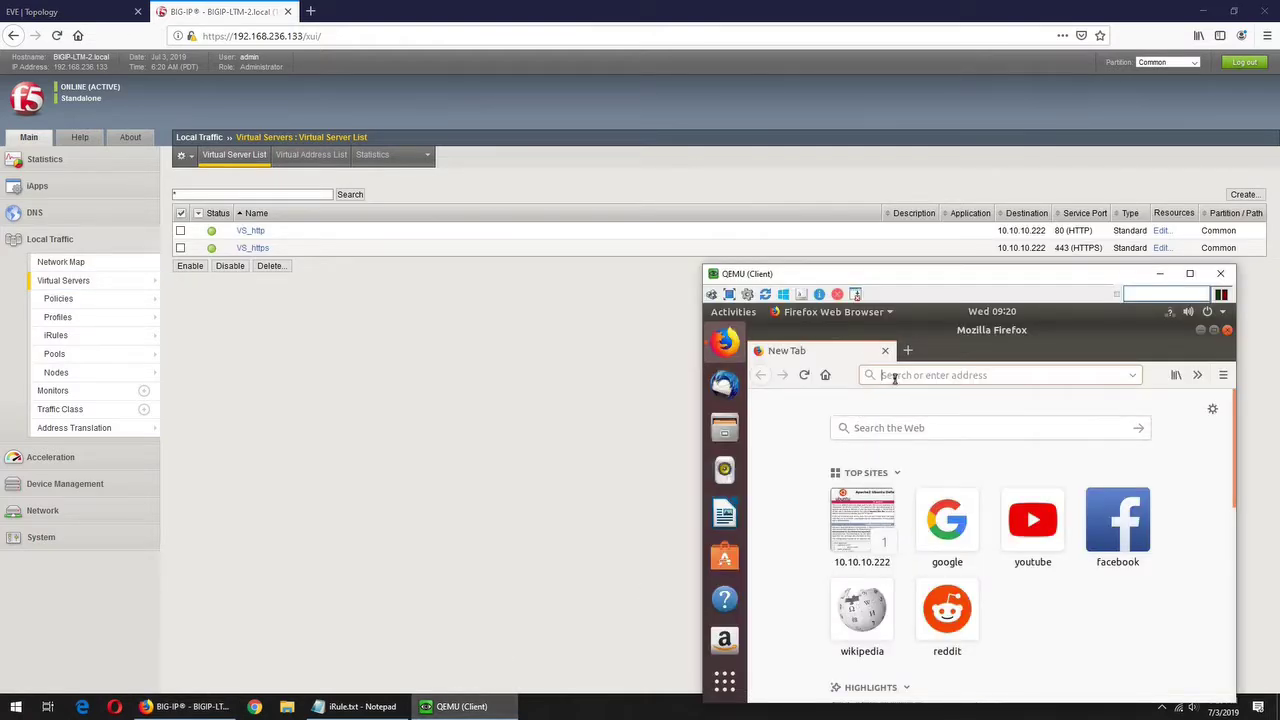
text(htt)
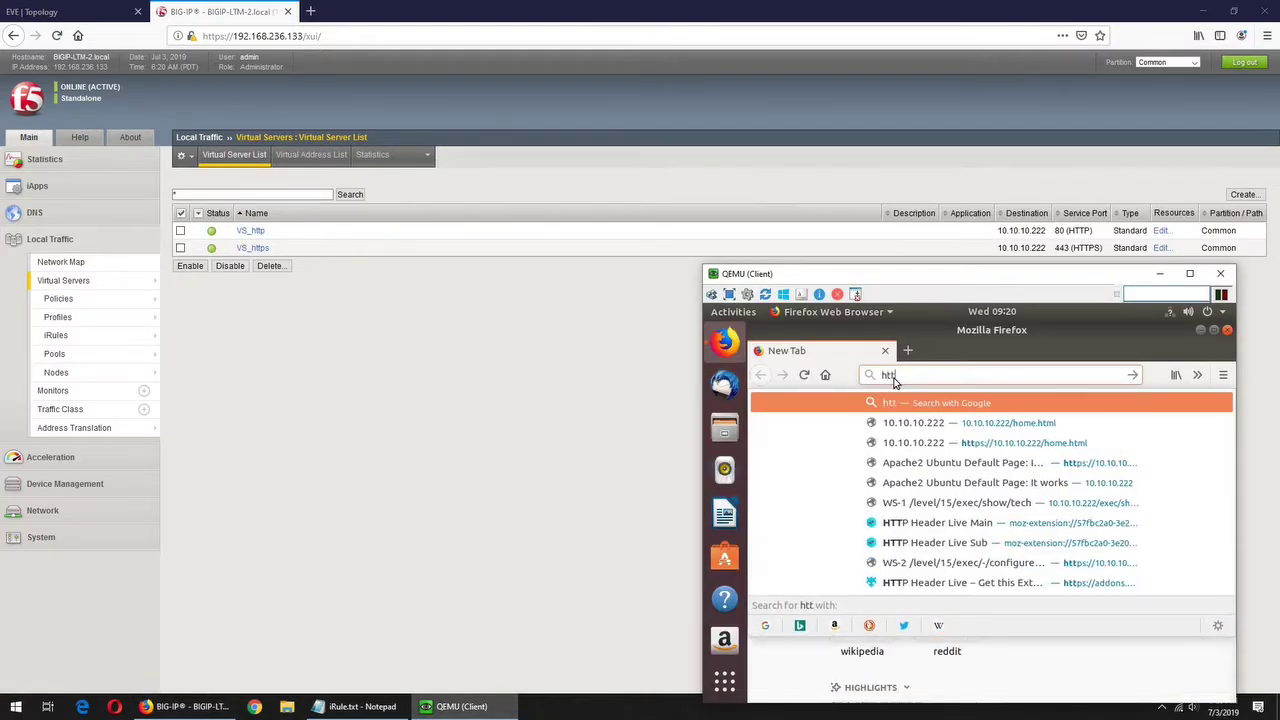
text(p://10.)
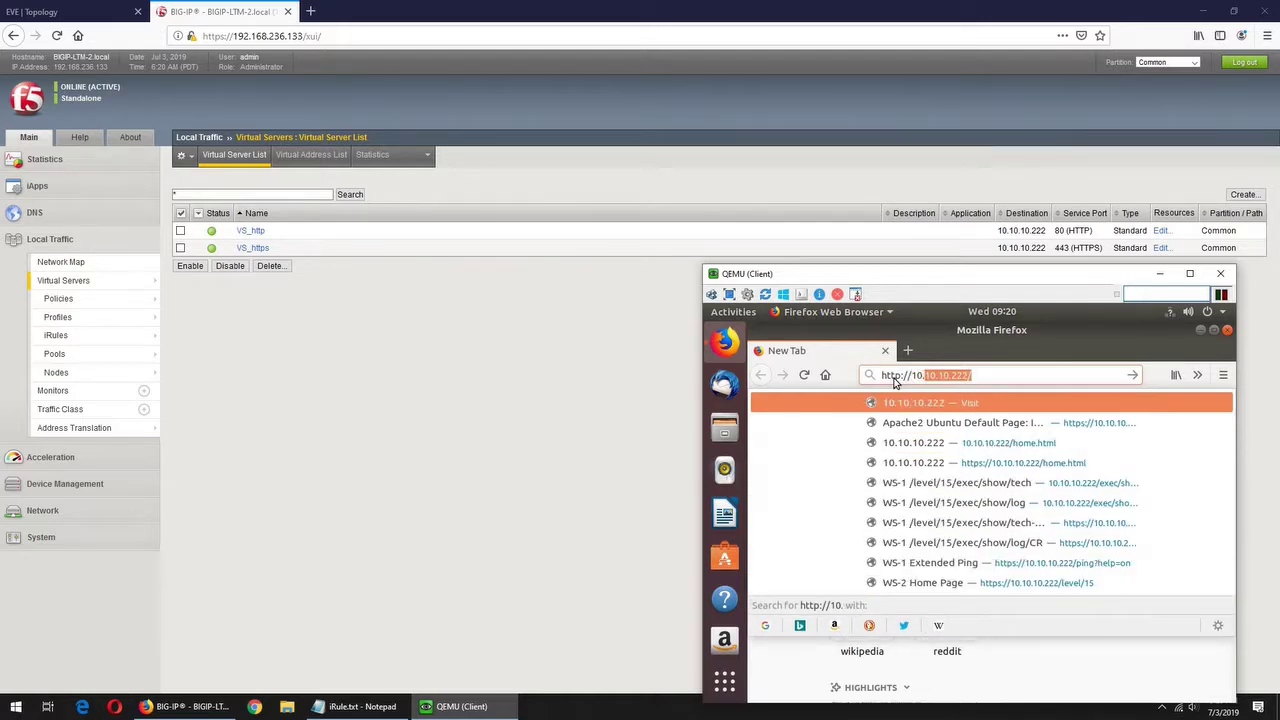
key(Right)
text(home.html)
key(Return)
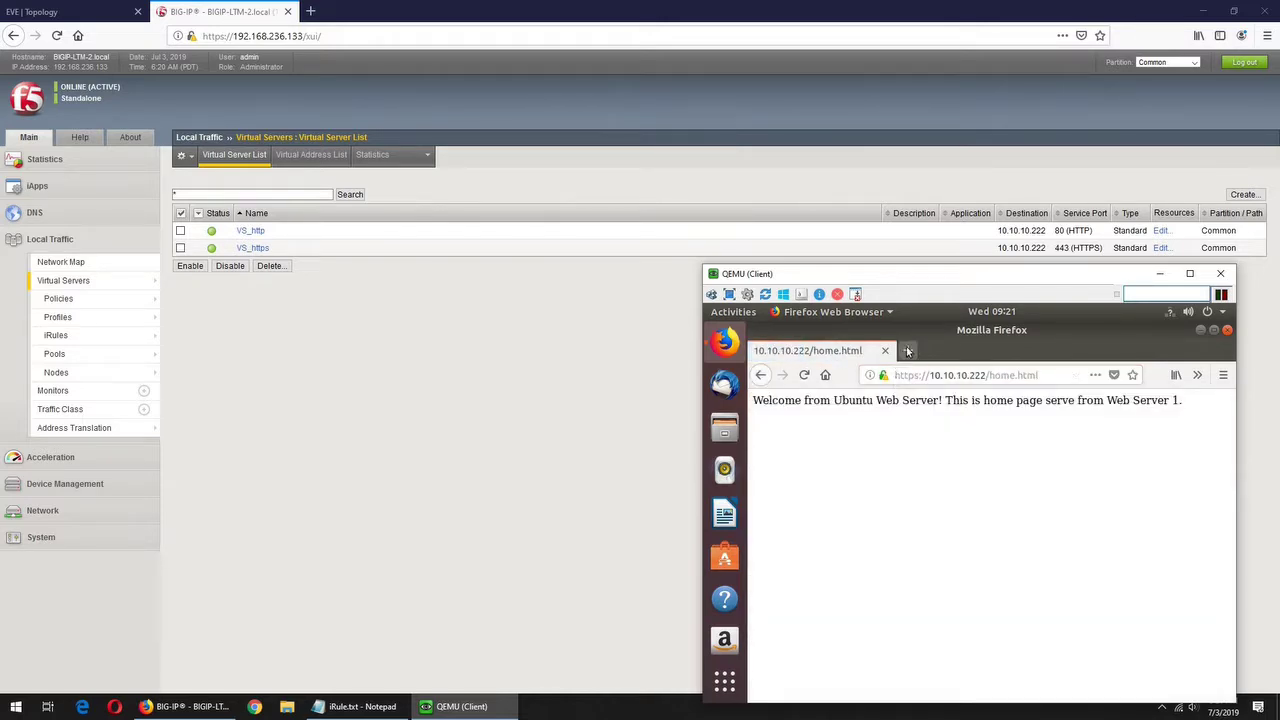
- Load 10.10.10.222/home.html in another new client tab
click(907, 350)
text(10.10.)
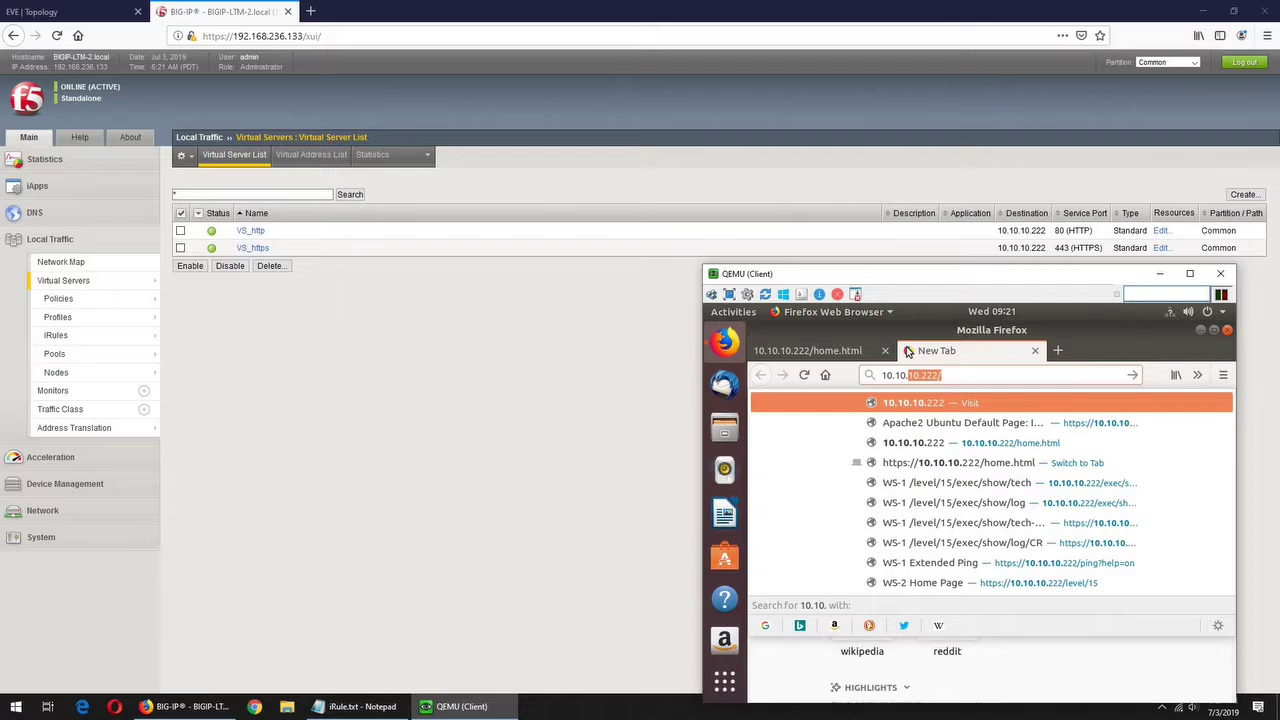
key(Right)
text(home)
key(Return)
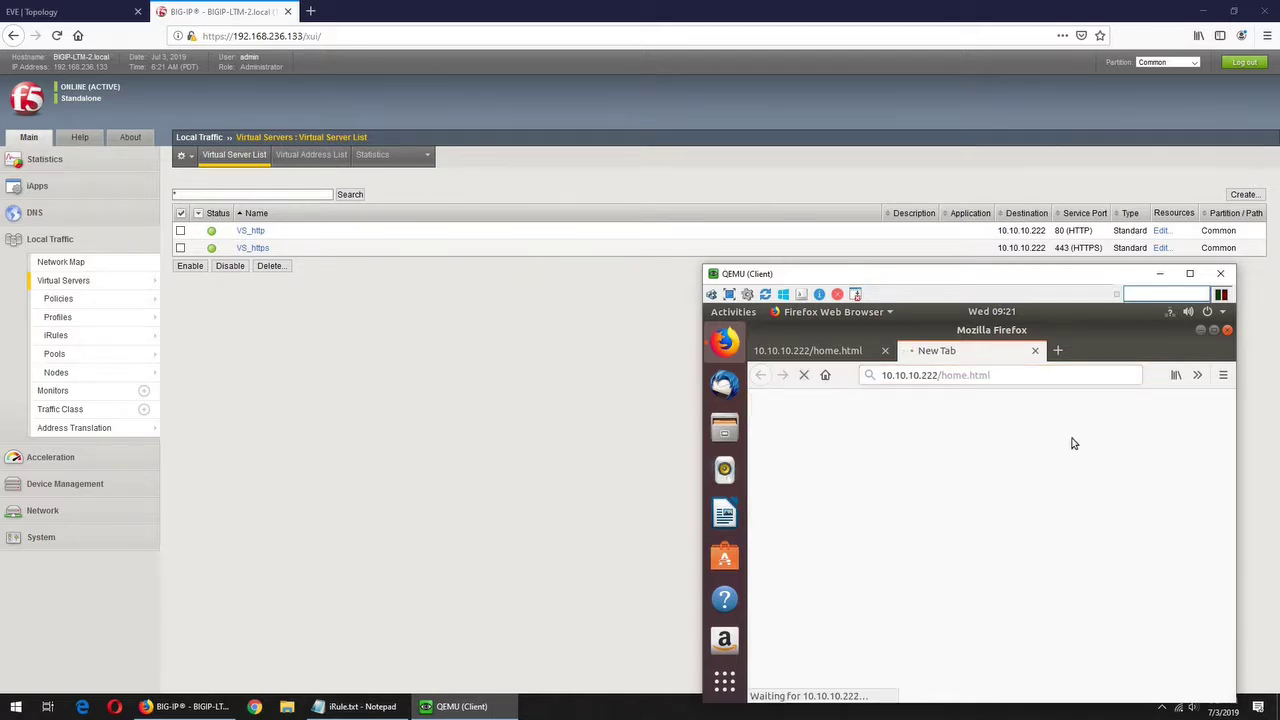
- Enter 10.10.10.222/home.html in a third tab, correcting the home.hmtl typo
click(1059, 350)
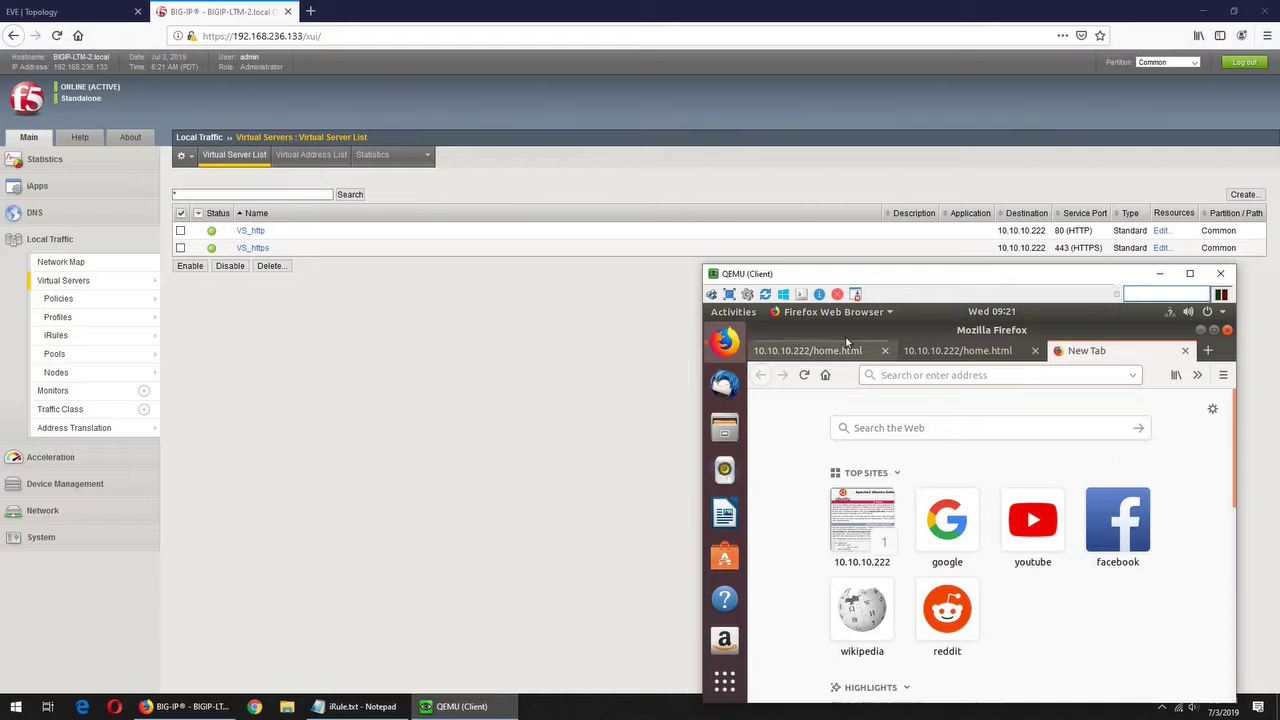
click(935, 352)
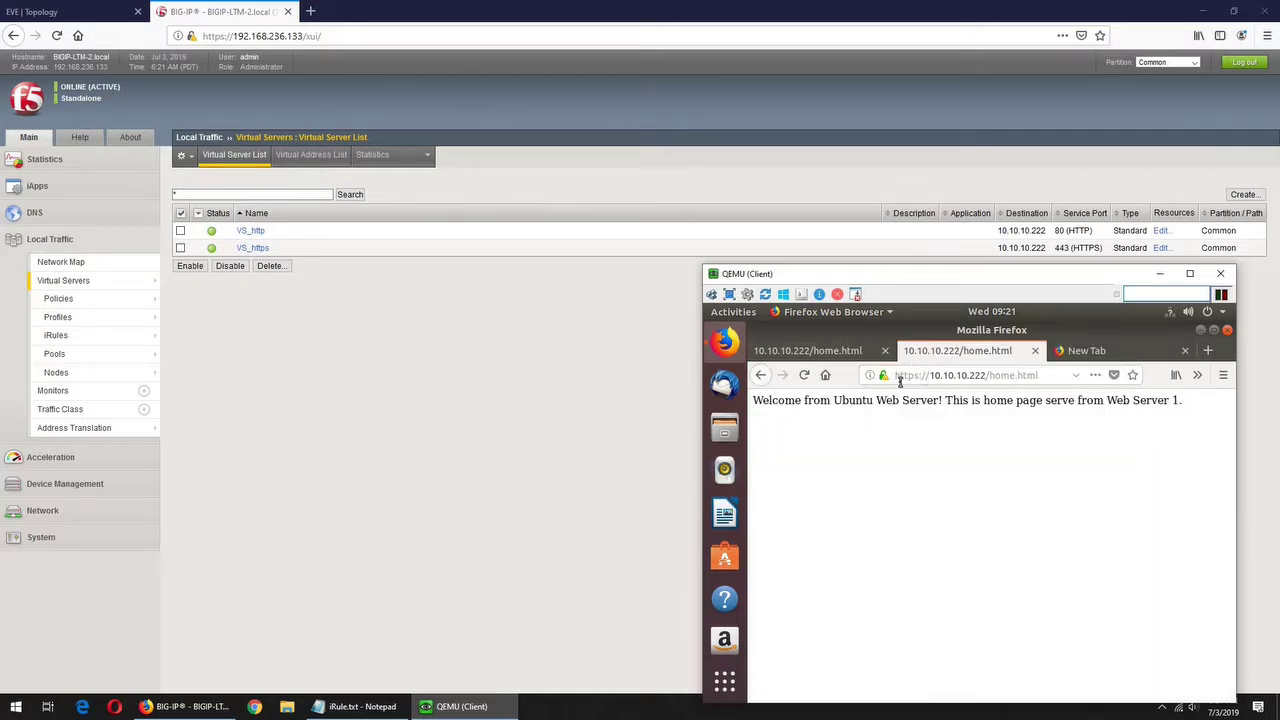
click(1087, 351)
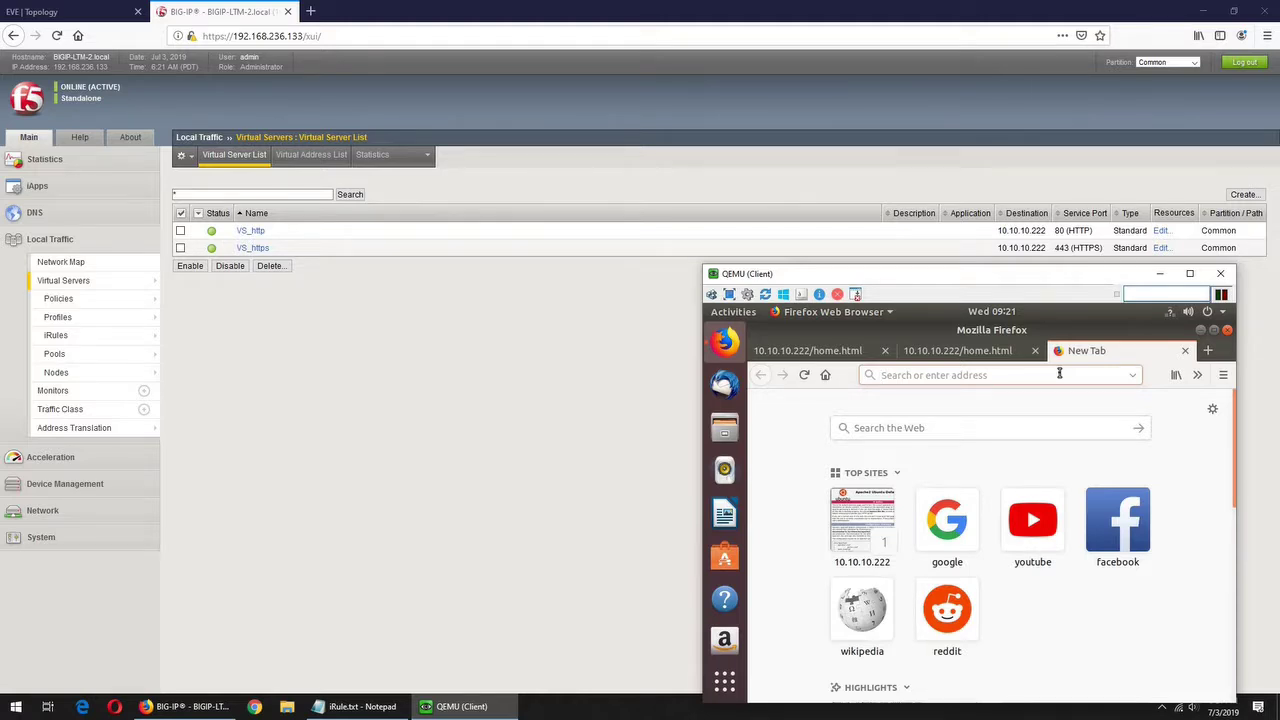
text(10)
key(BackSpace)
key(BackSpace)
key(BackSpace)
text(10.10.10.222/)
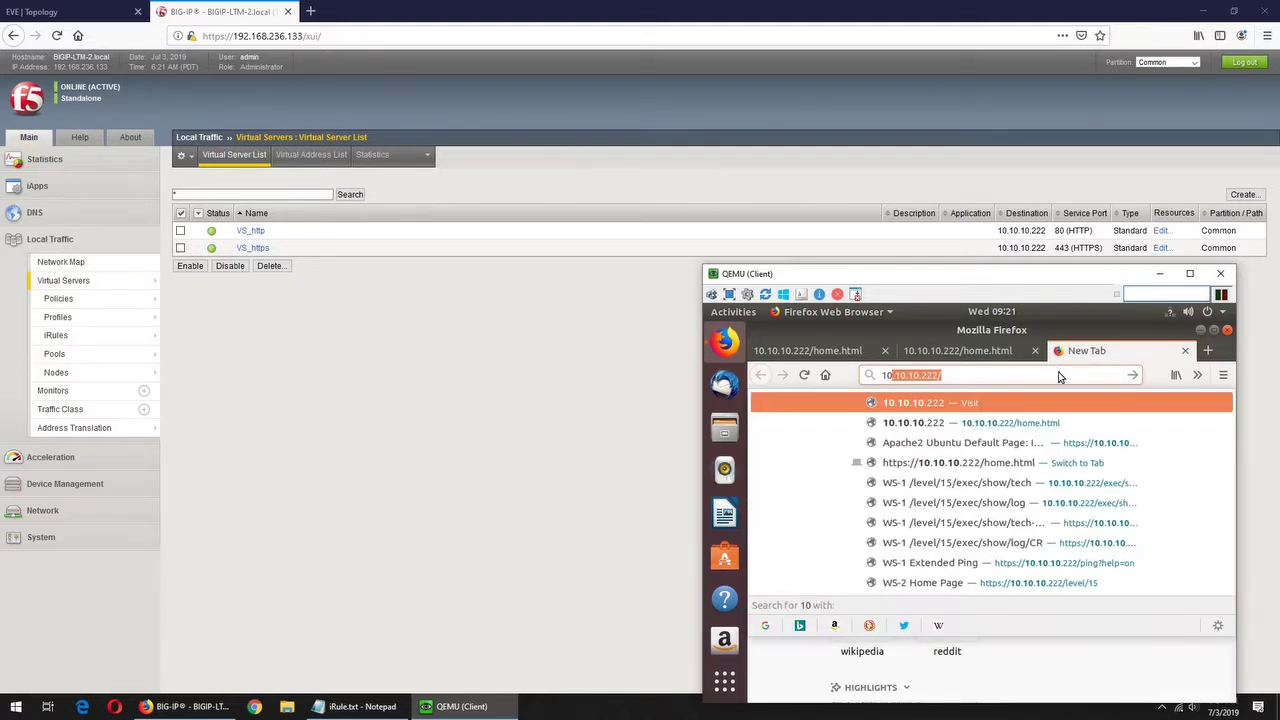
key(Right)
text(home.hmtl)
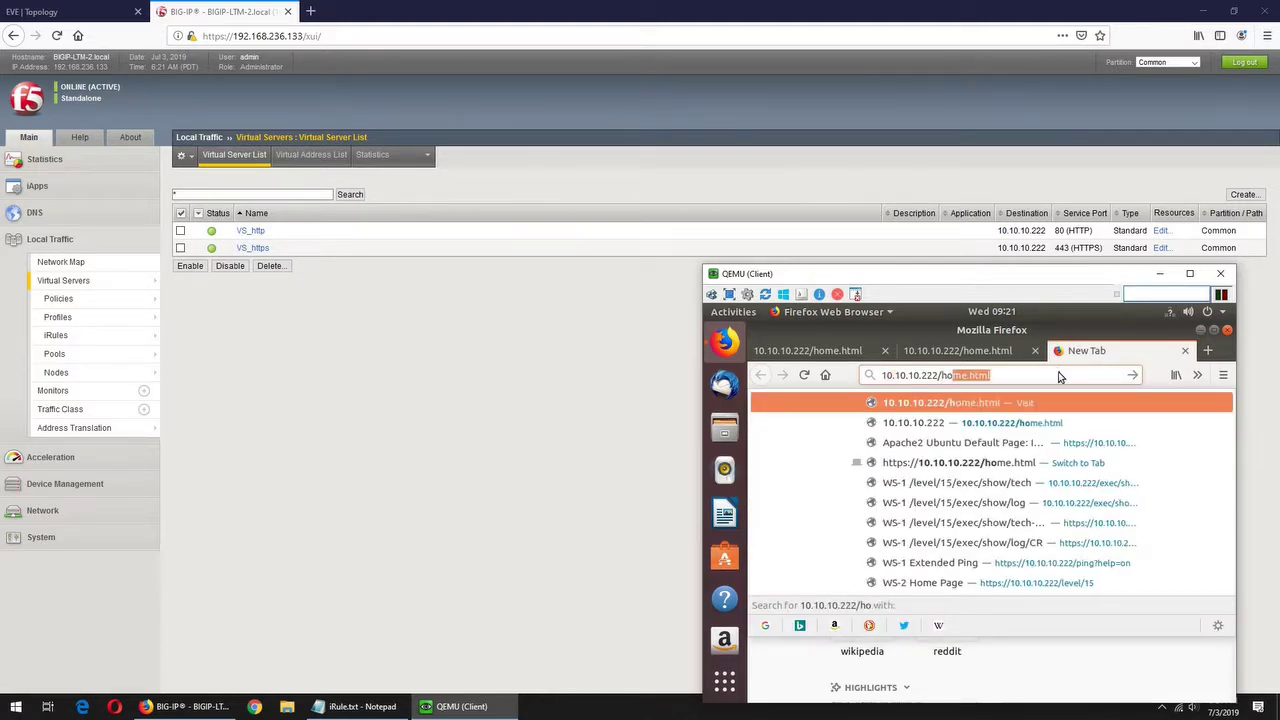
key(BackSpace)
key(BackSpace)
key(BackSpace)
text(tml)
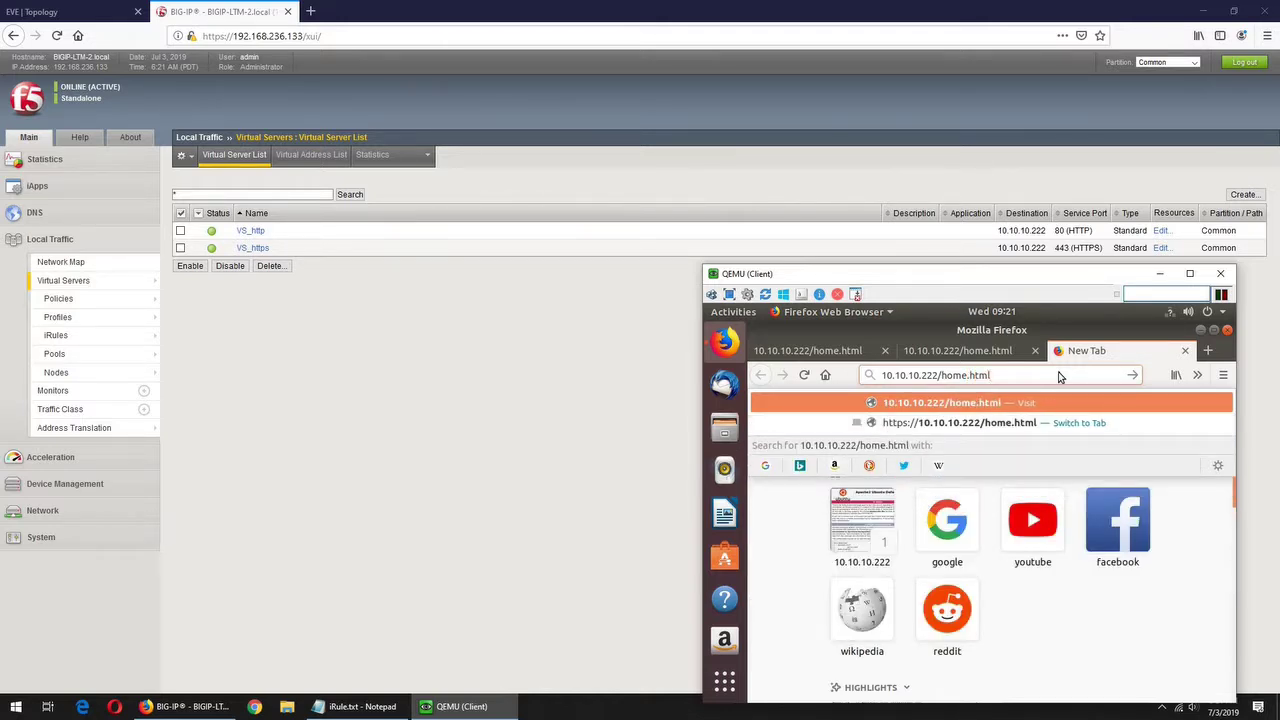
key(Return)
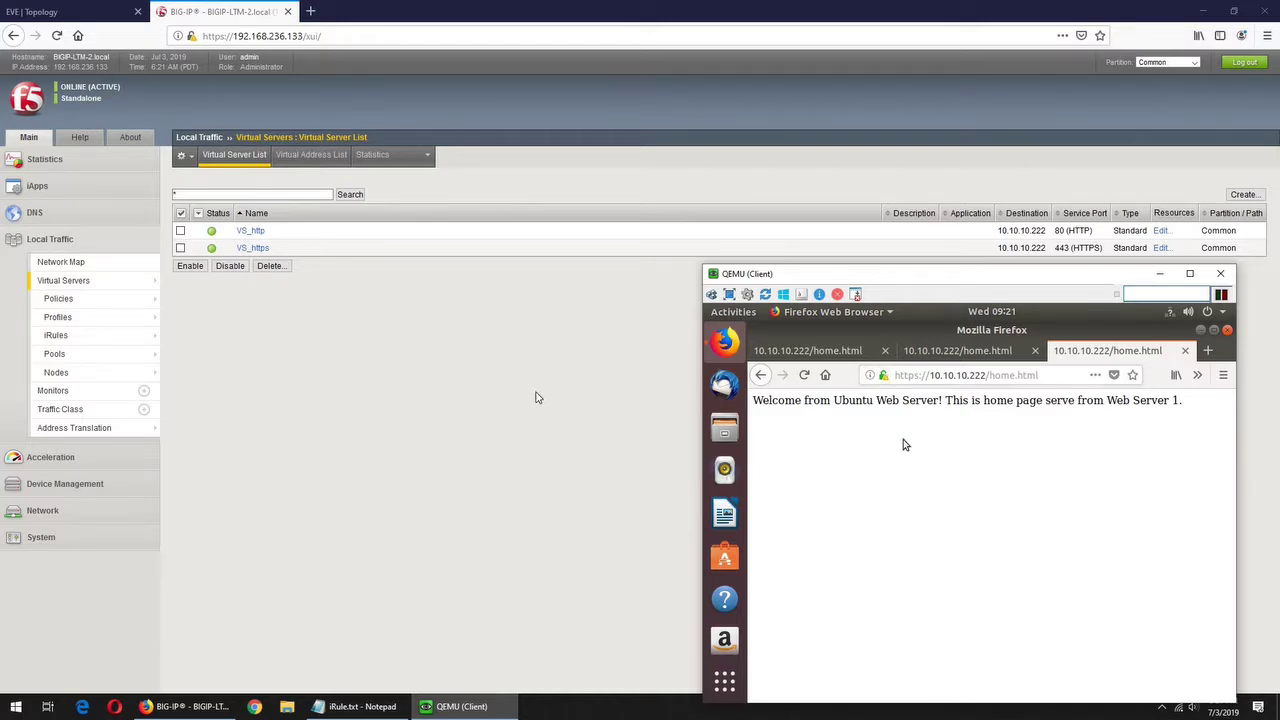
- Search Google for 'irule wiki f5' in a new Firefox tab
click(310, 11)
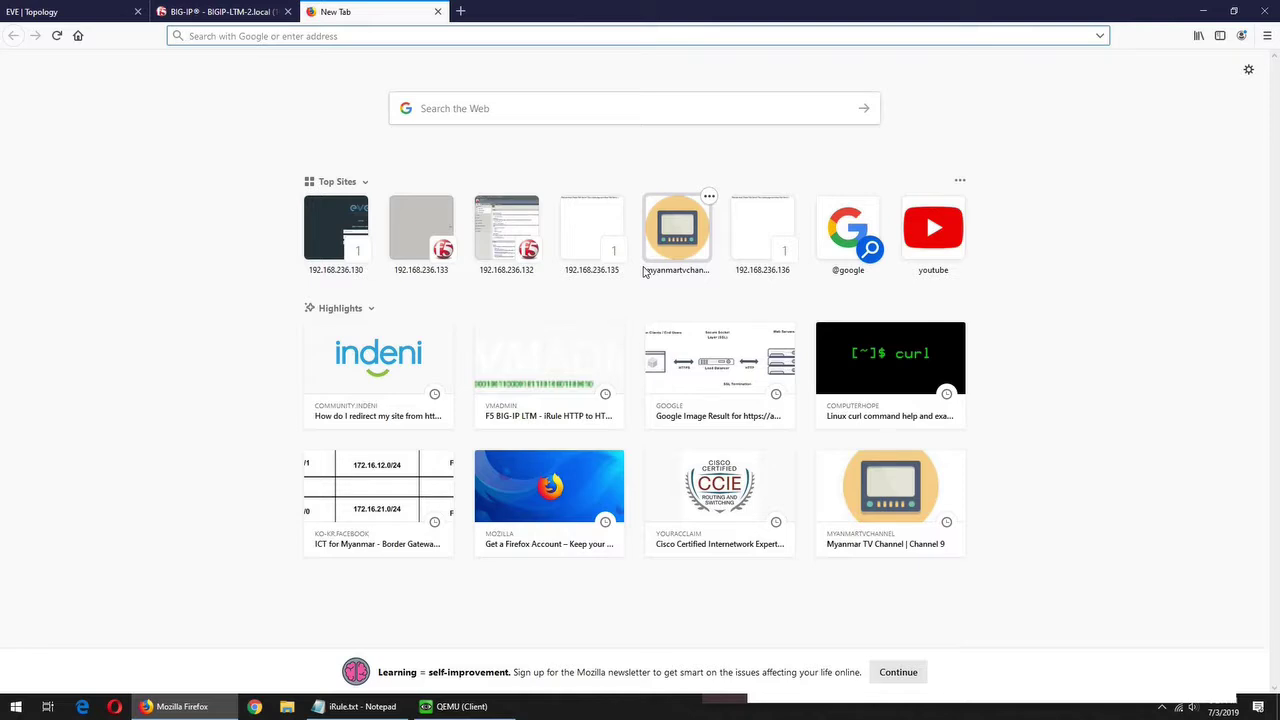
text(irule)
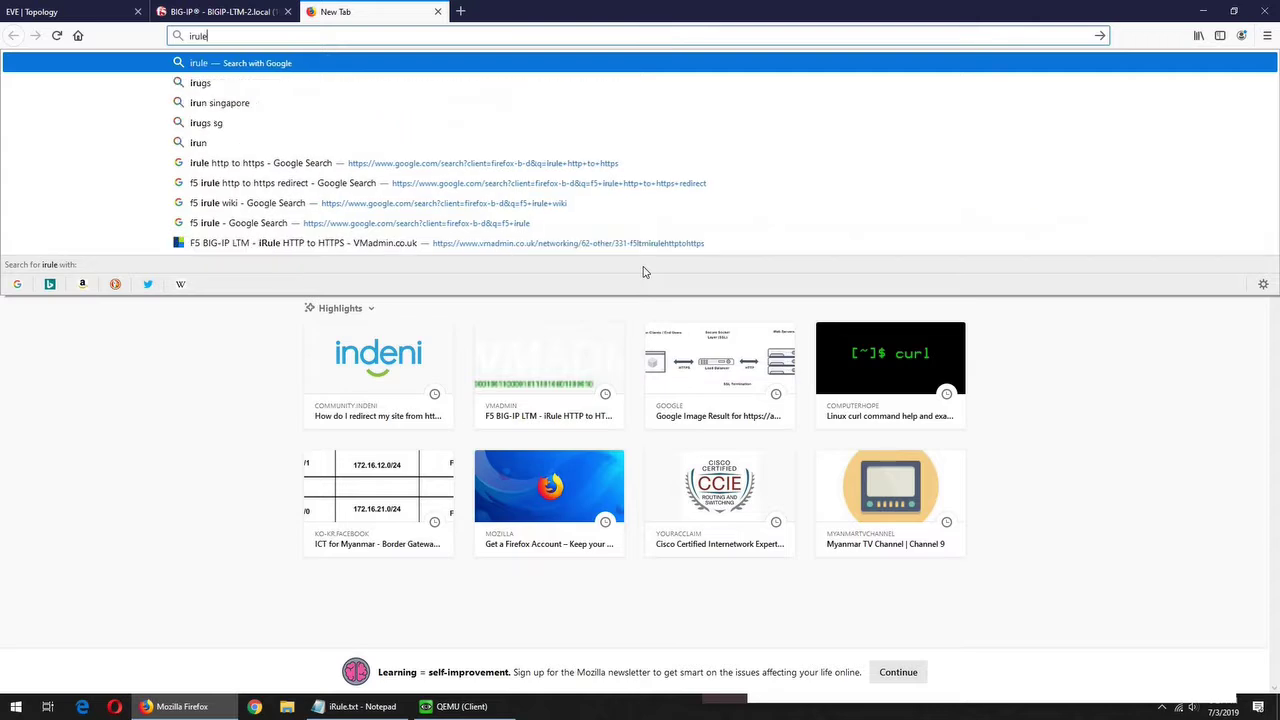
text( wiki f5)
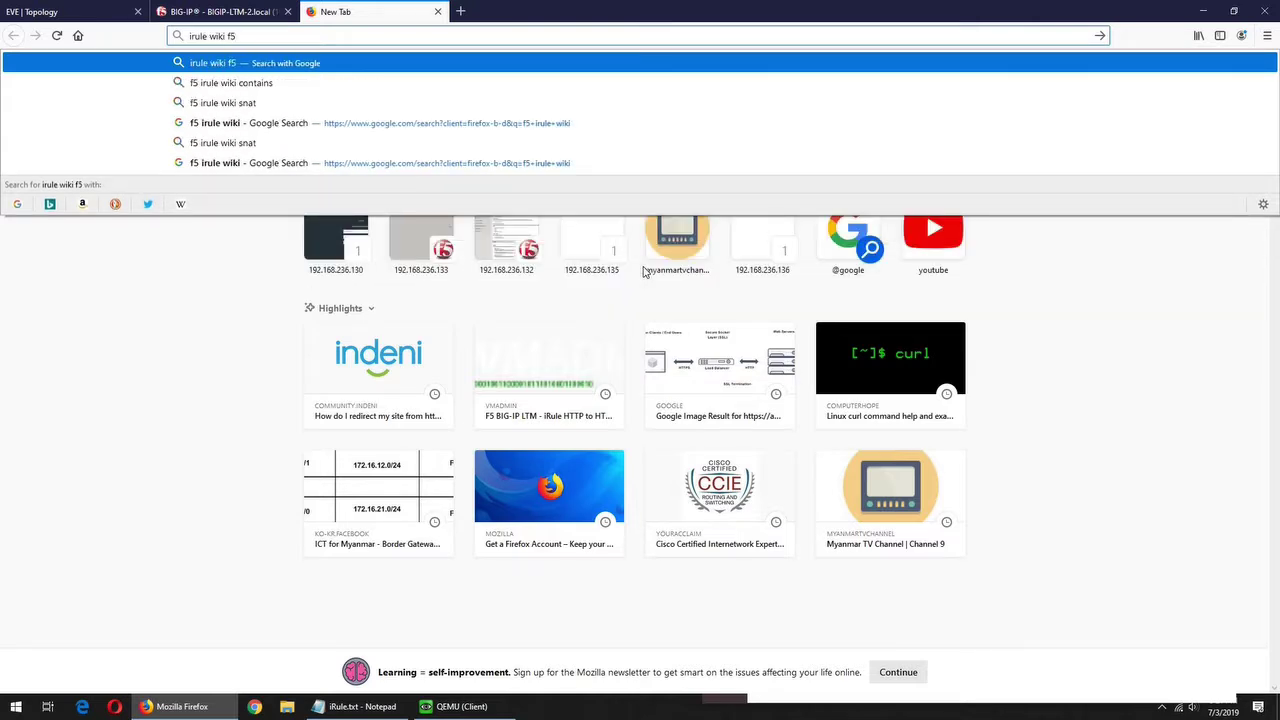
key(Return)
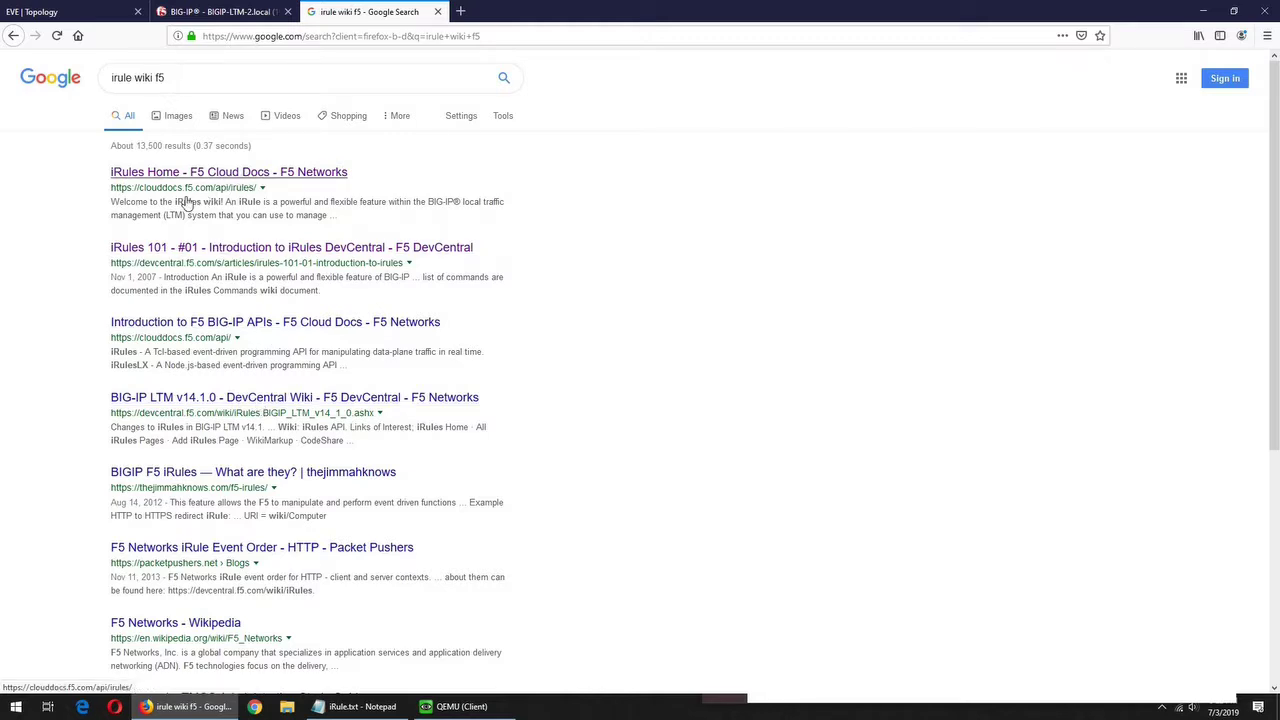
- Open and scroll through the 'iRules 101 - #01 - Introduction to iRules' article
click(326, 252)
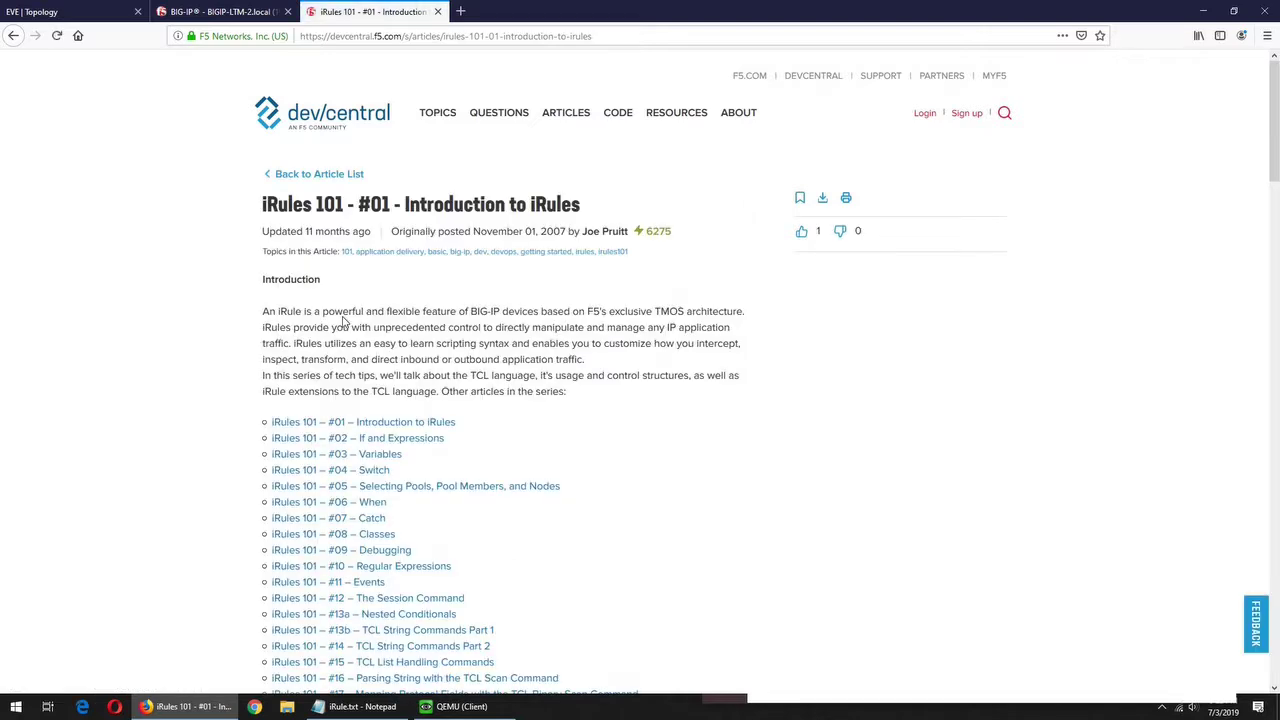
scroll(343, 320, down, 3)
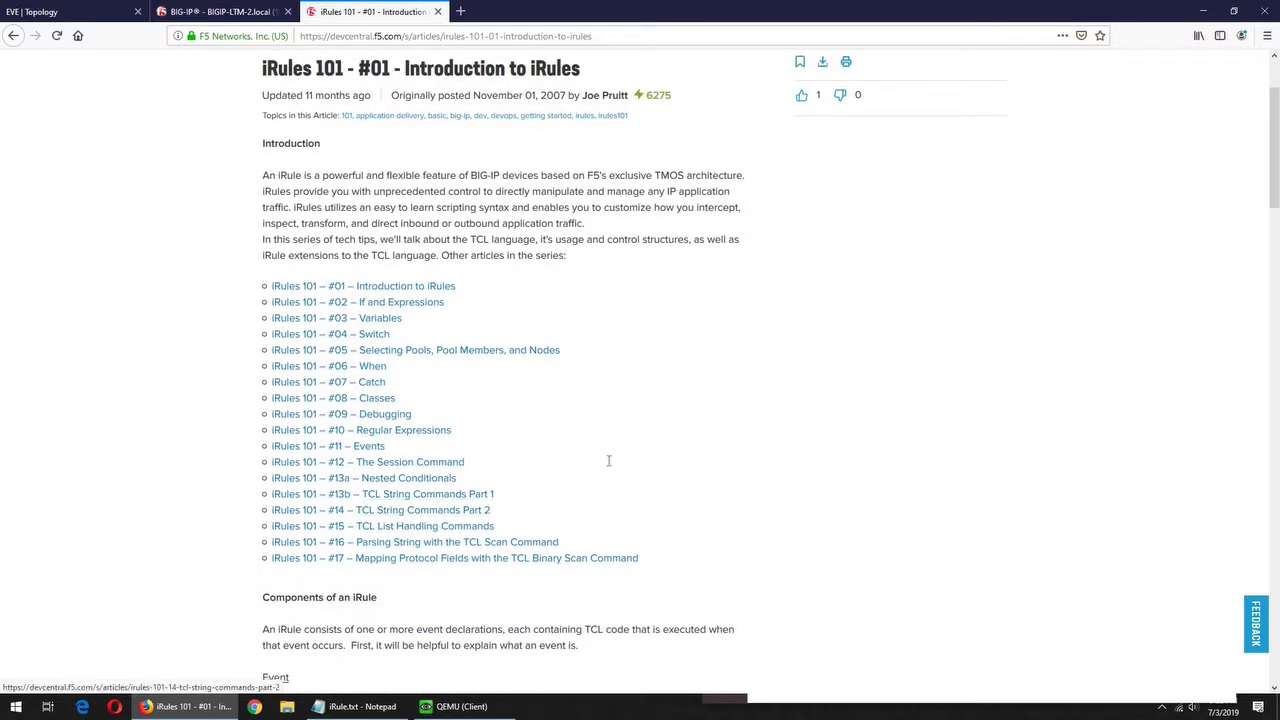
scroll(608, 460, down, 3)
scroll(610, 459, down, 5)
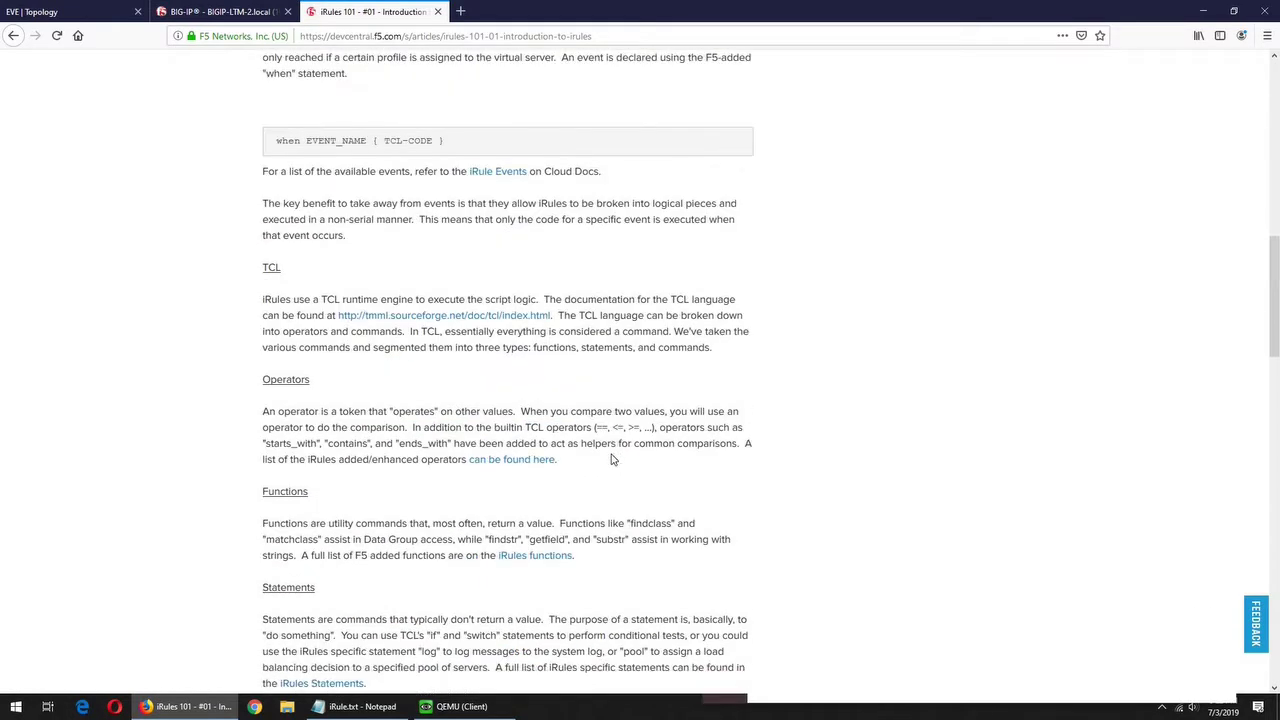
scroll(613, 459, down, 3)
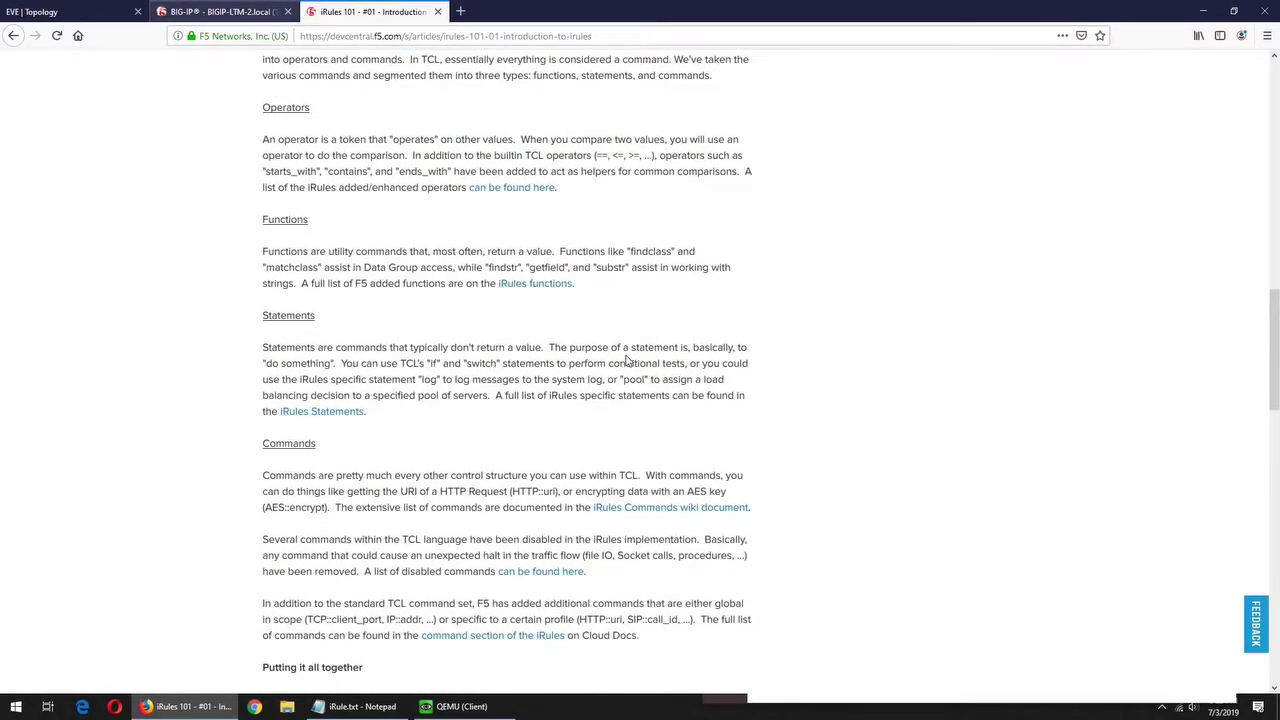
key(ctrl+shift+Tab)
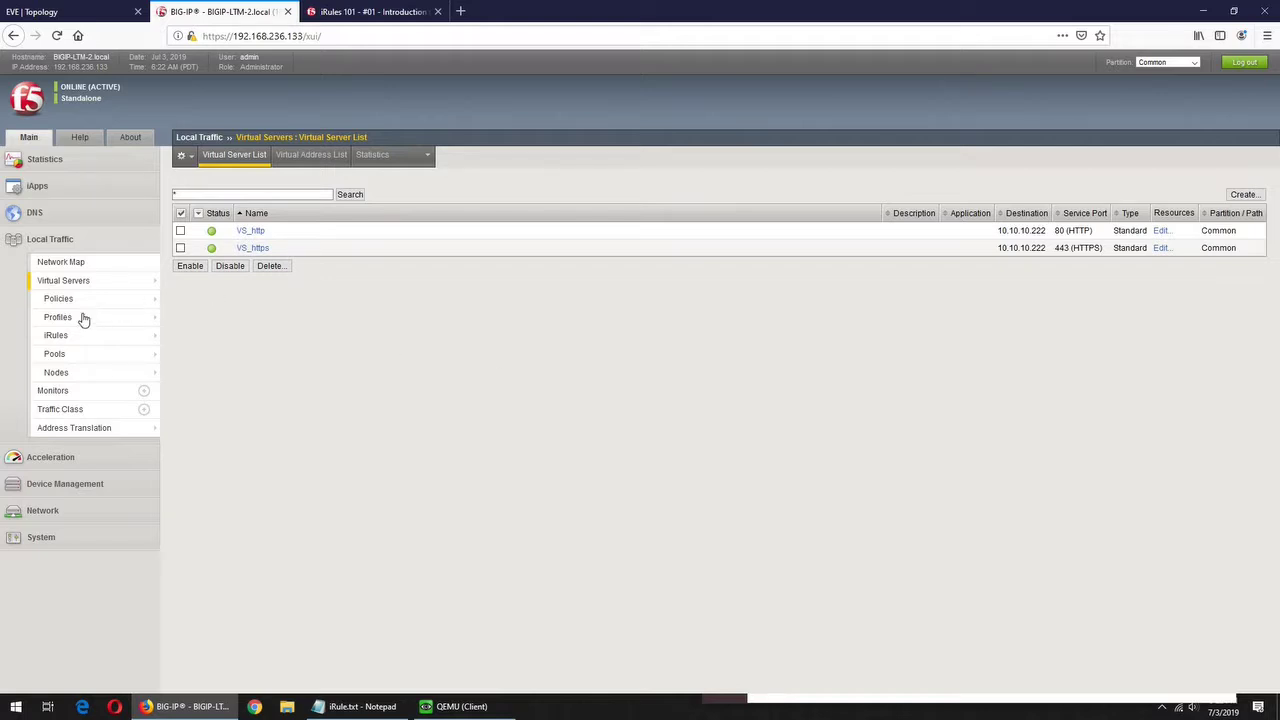
- Review the BIG-IP Policy List, then start a new policy and focus its Policy Name field
mouse_move(72, 305)
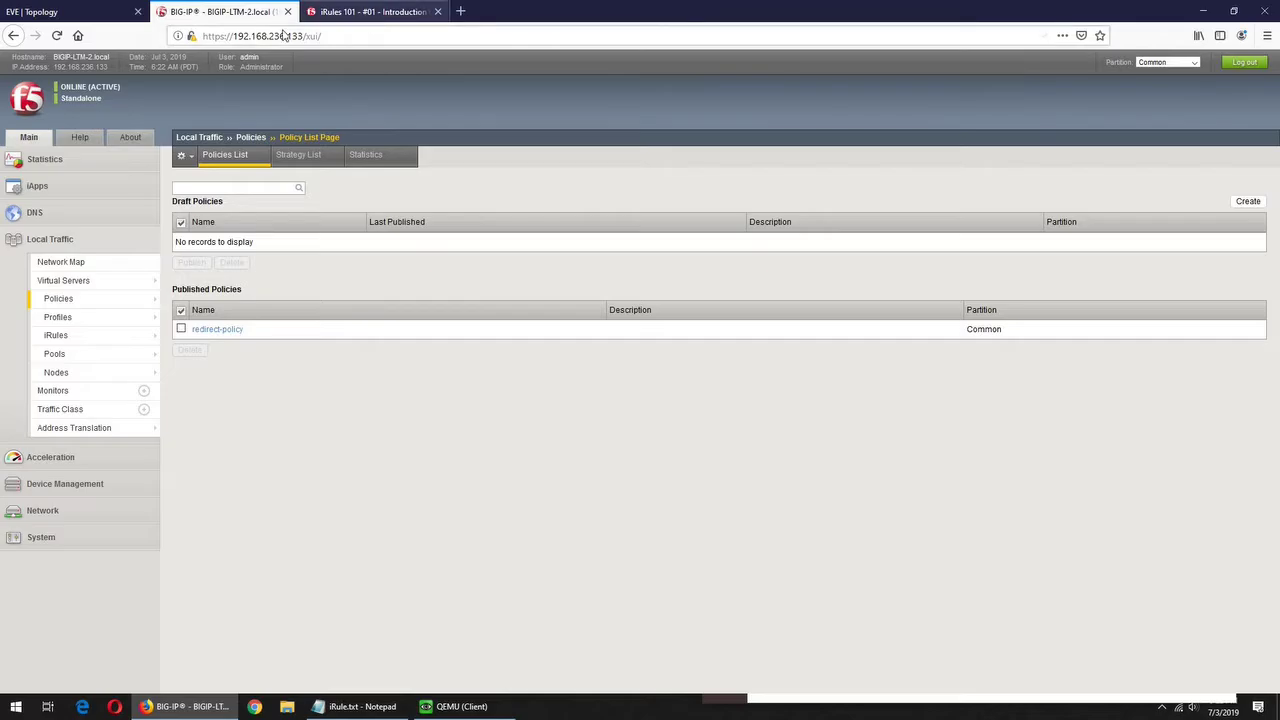
click(368, 12)
click(224, 12)
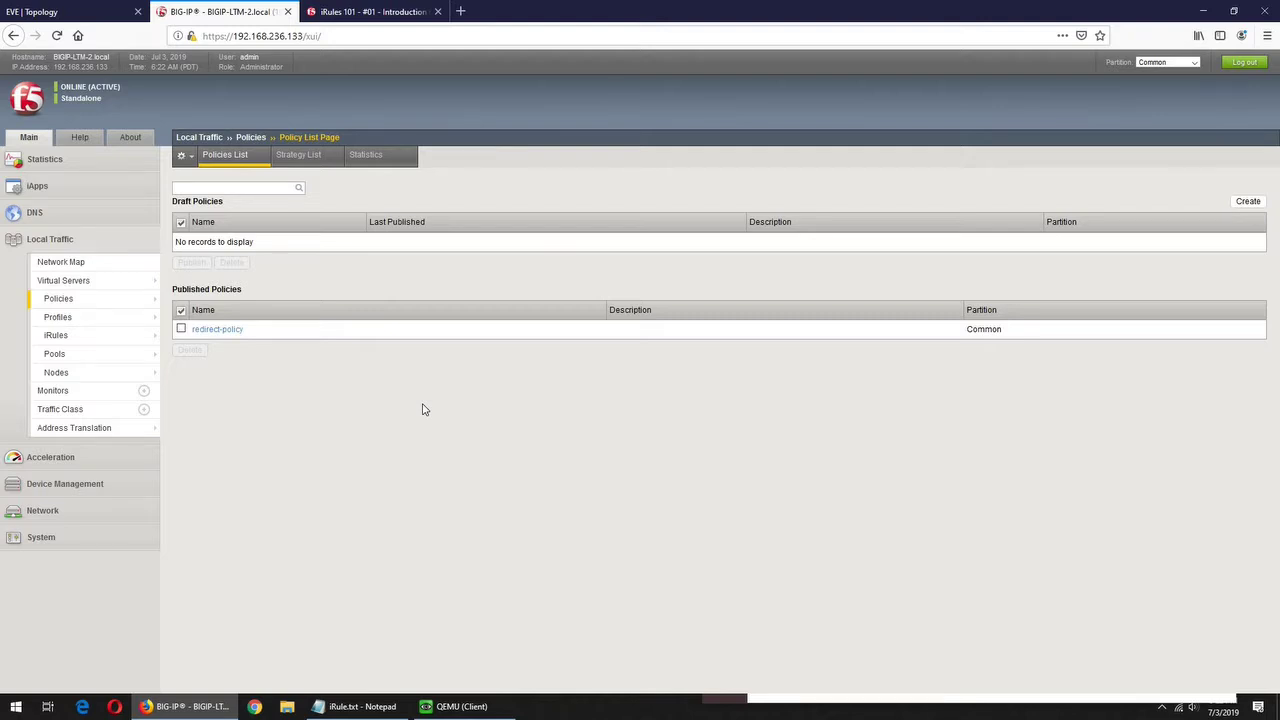
mouse_move(60, 298)
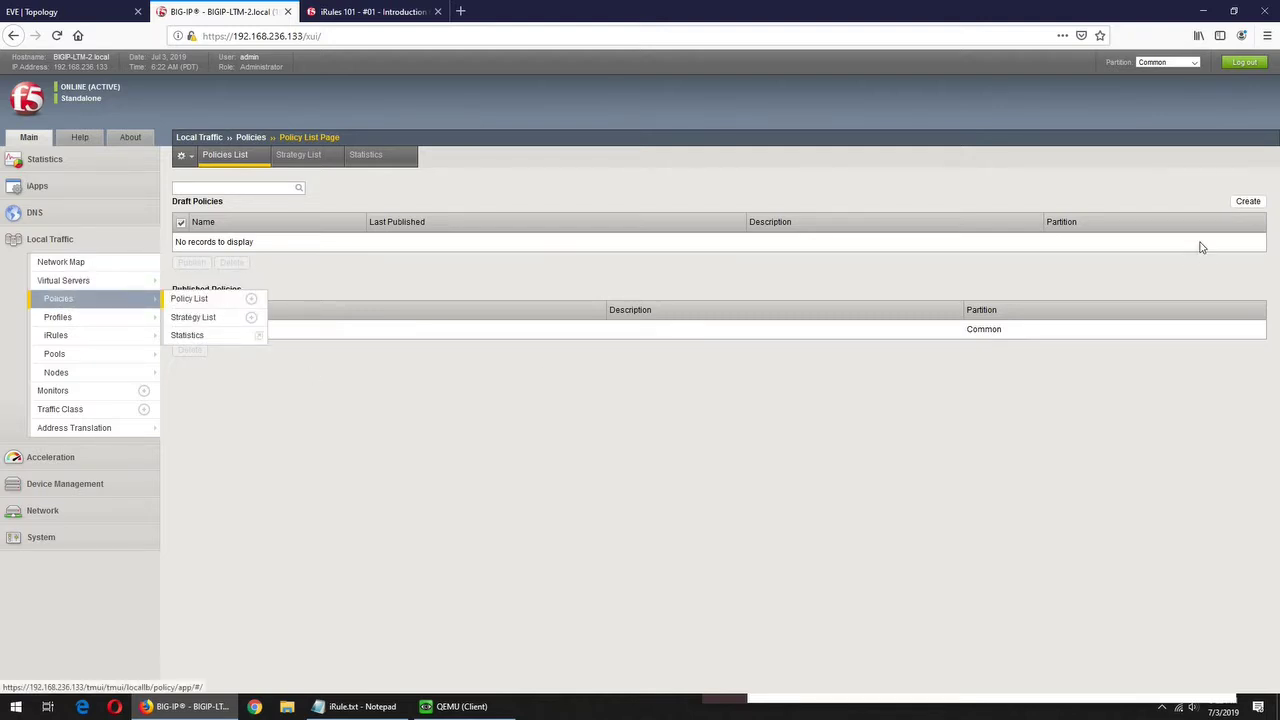
click(1247, 201)
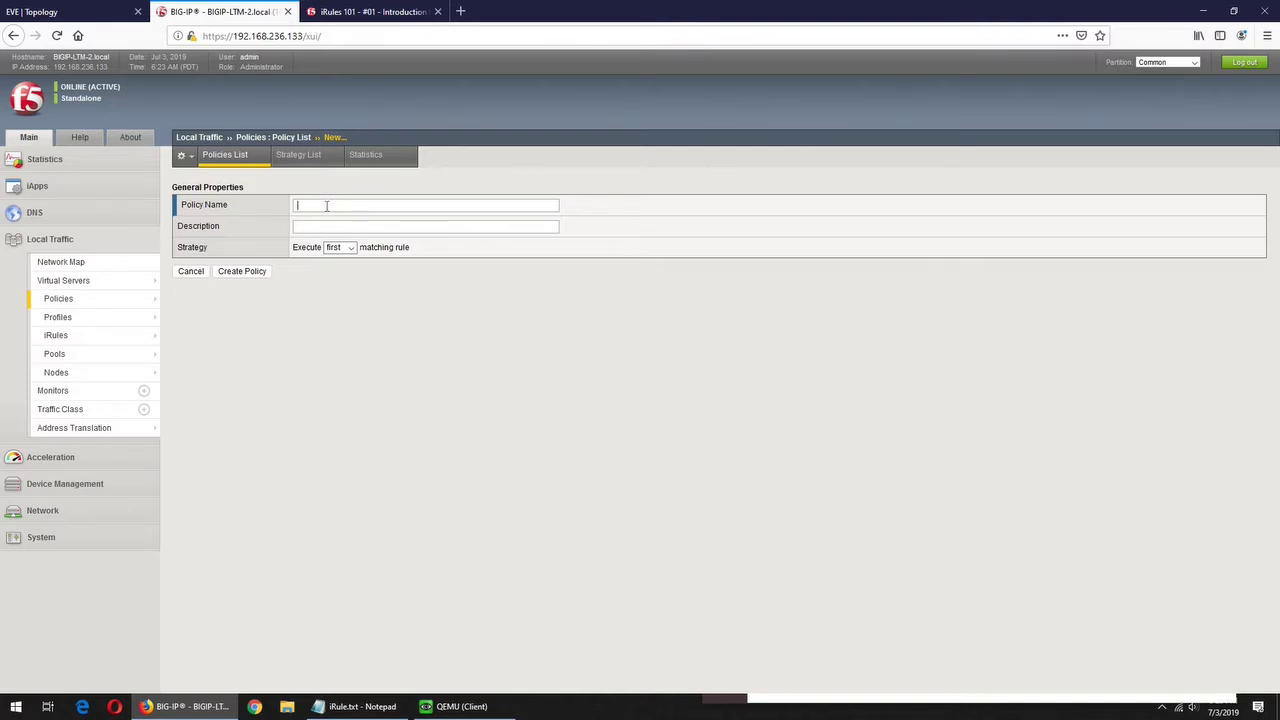
click(326, 205)
click(385, 14)
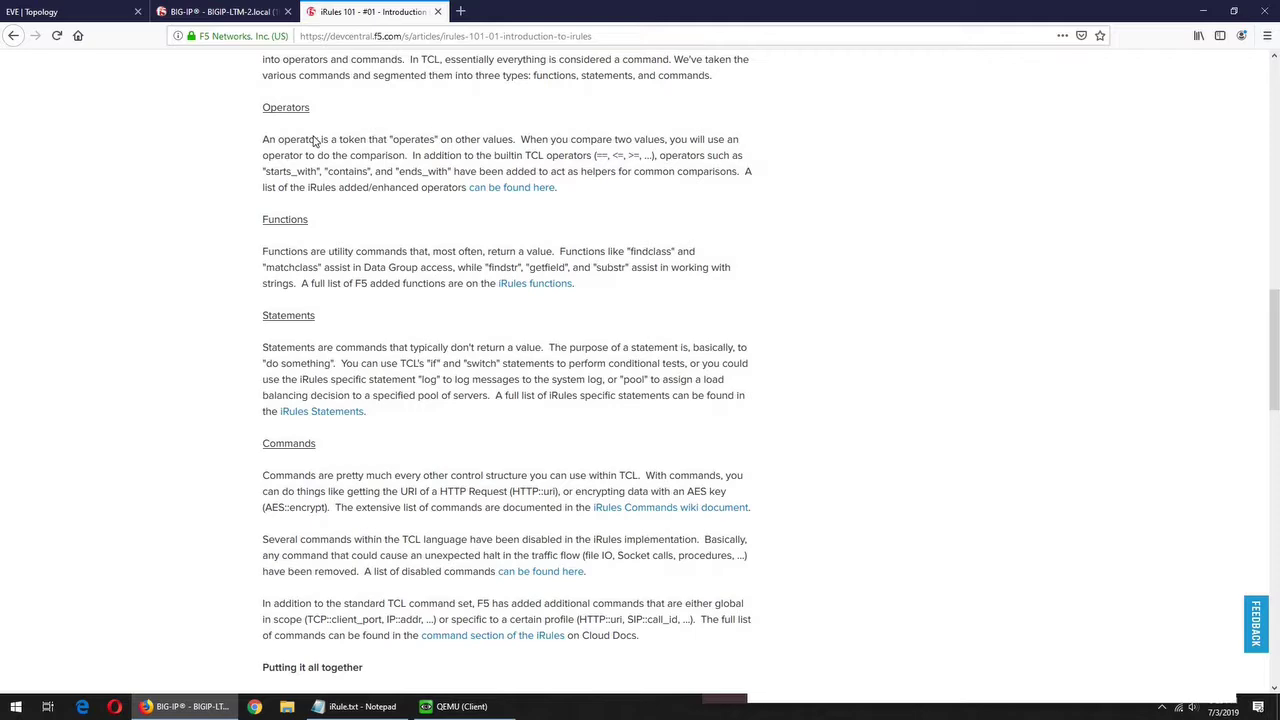
scroll(431, 331, up, 8)
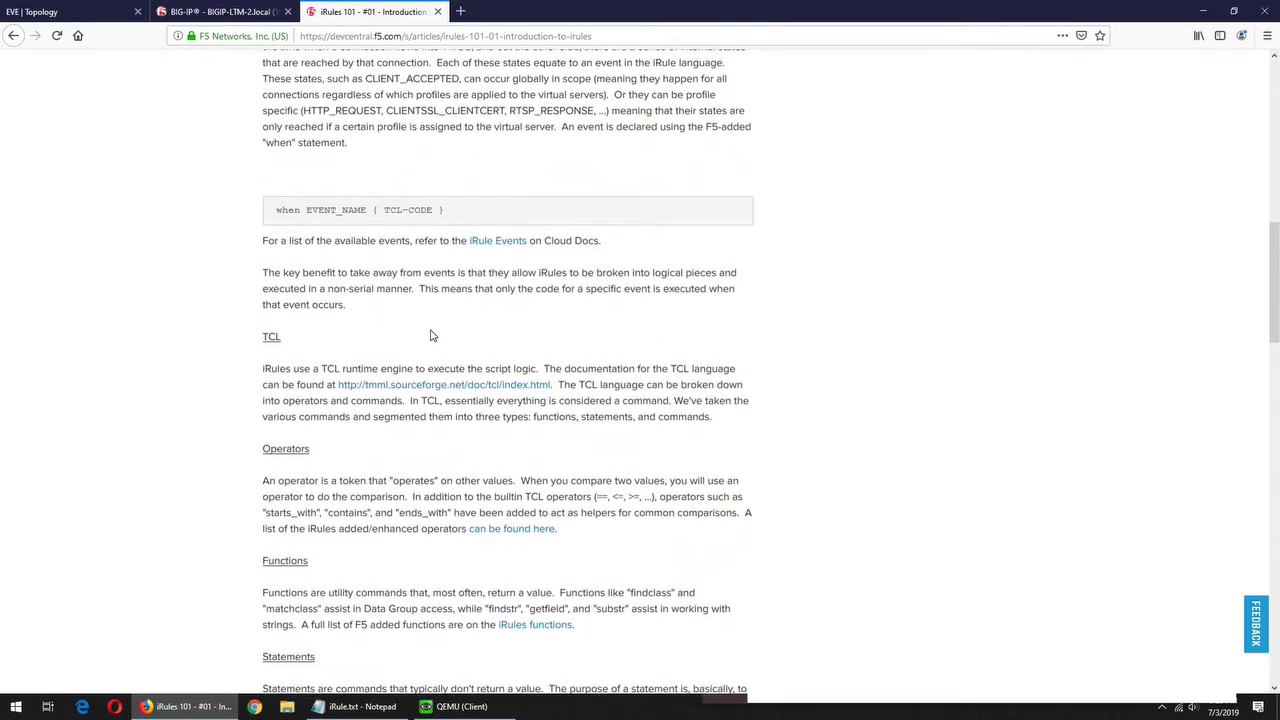
scroll(268, 373, up, 6)
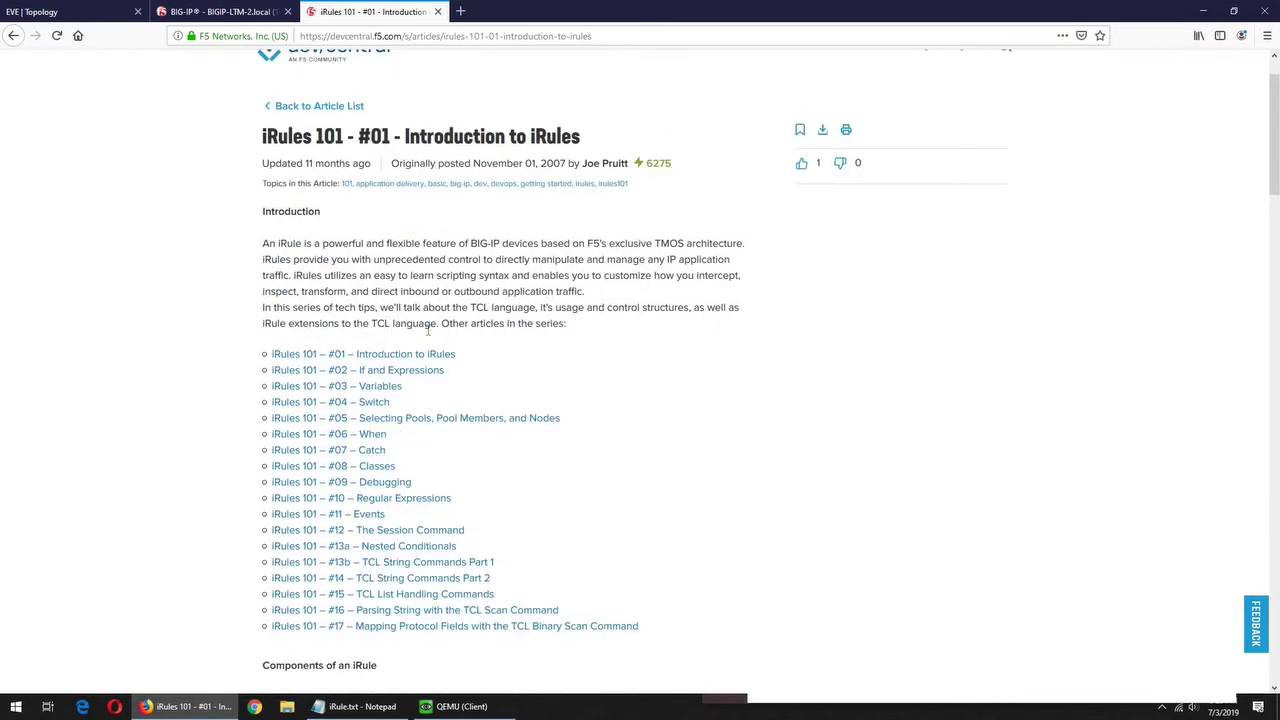
scroll(277, 79, up, 1)
scroll(277, 79, up, 1)
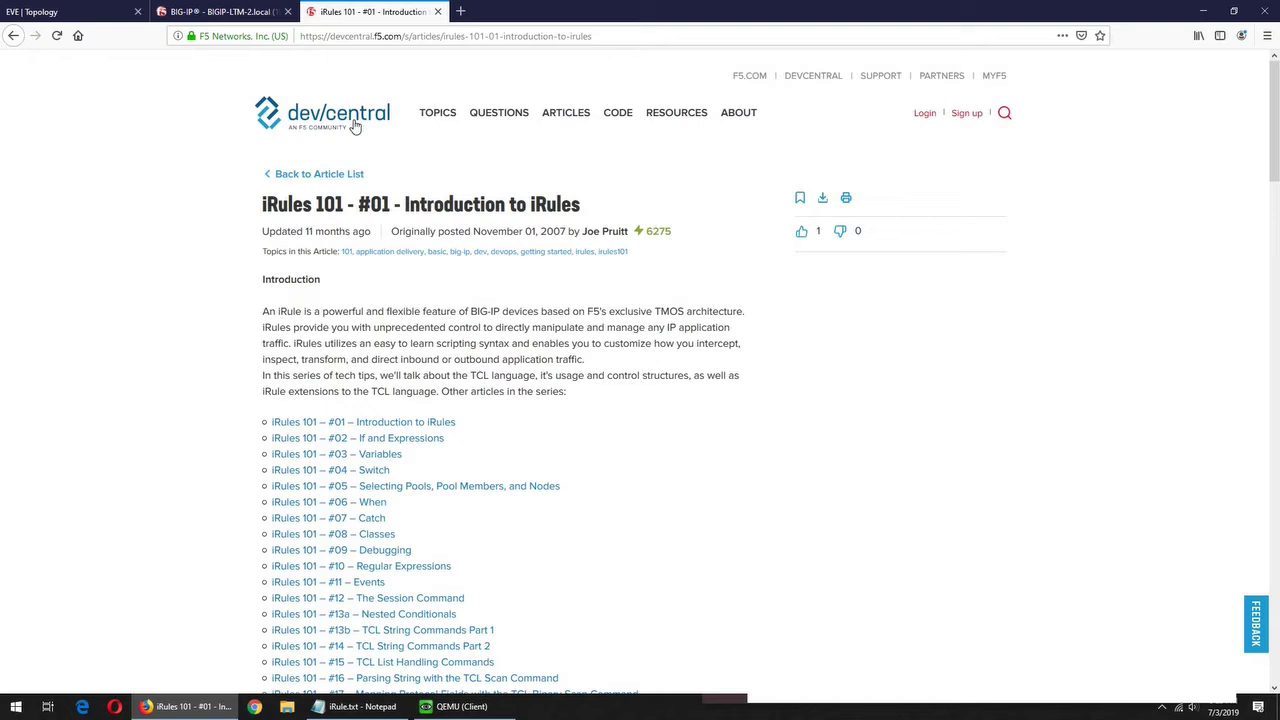
click(208, 12)
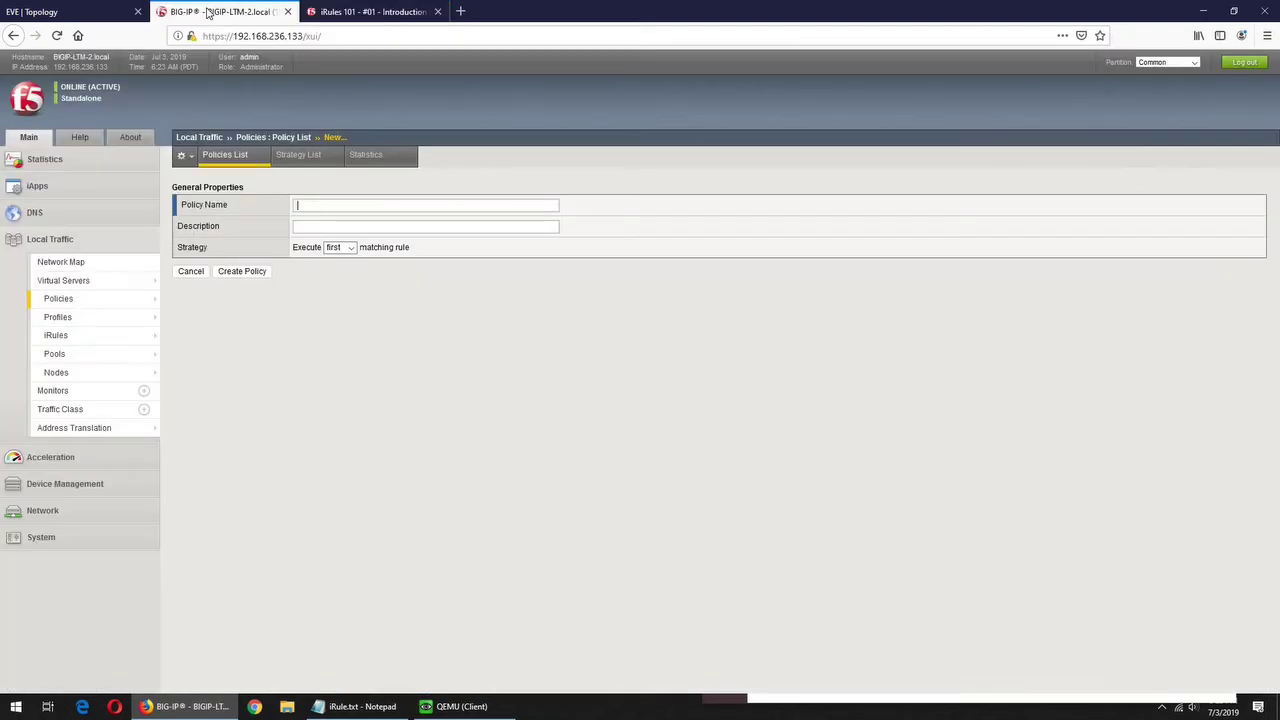